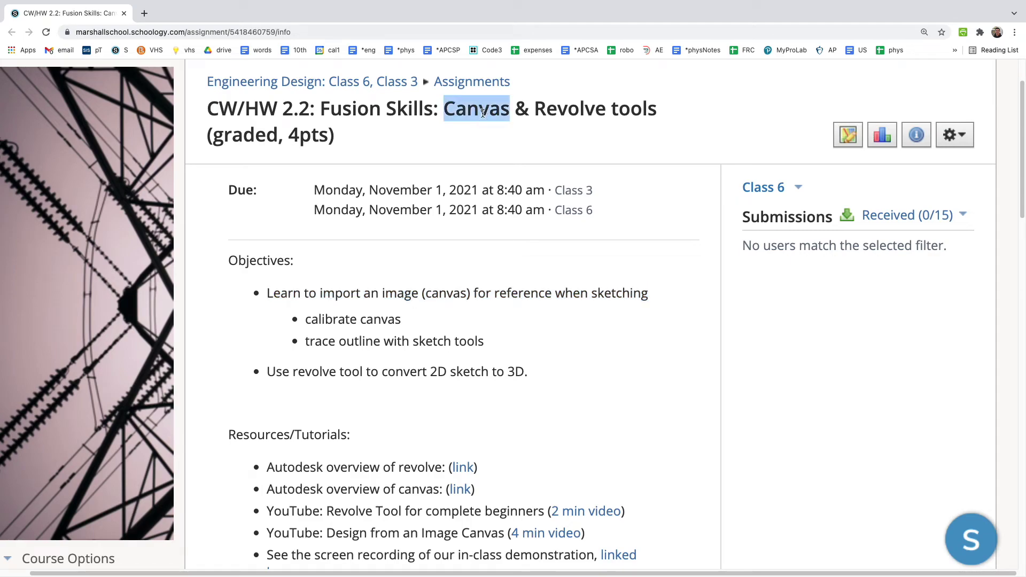
- Preview the enlarged pulley photo posted in the Schoology assignment
{"action": "double_click", "coordinate": [550, 108]}
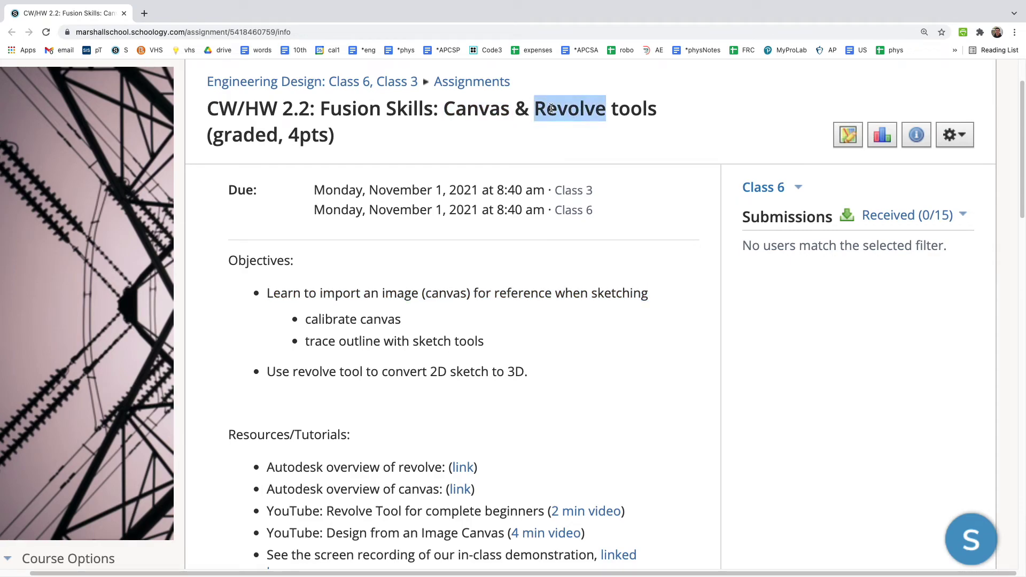
{"action": "left_click", "coordinate": [464, 112]}
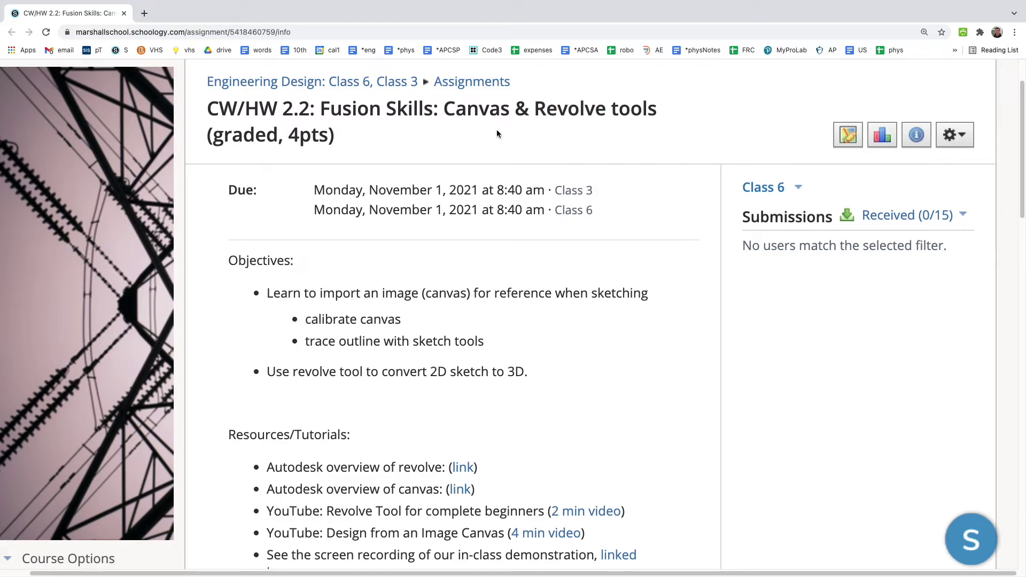
{"action": "scroll", "coordinate": [499, 241], "scroll_direction": "down", "scroll_amount": 20}
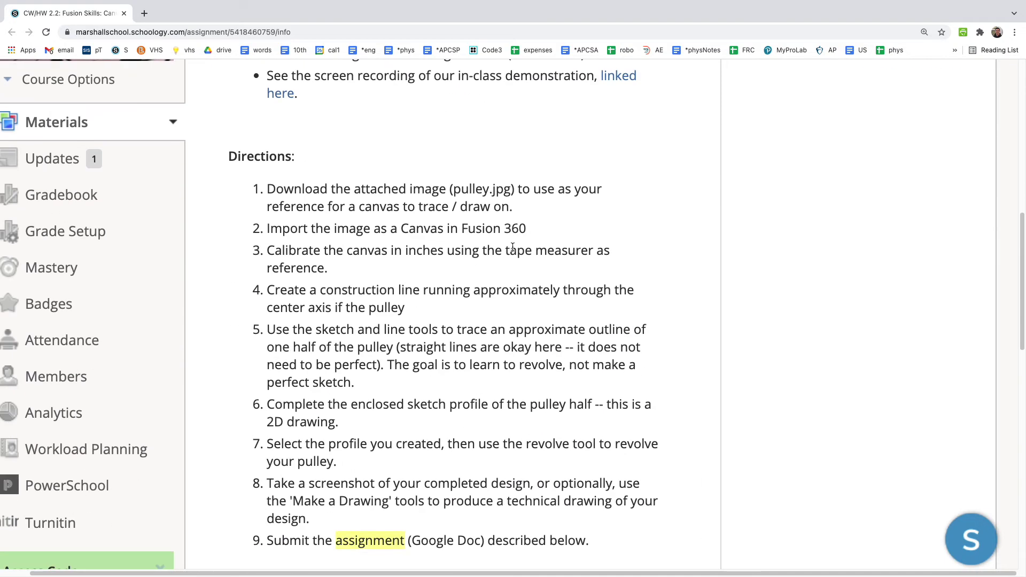
{"action": "left_click", "coordinate": [293, 234]}
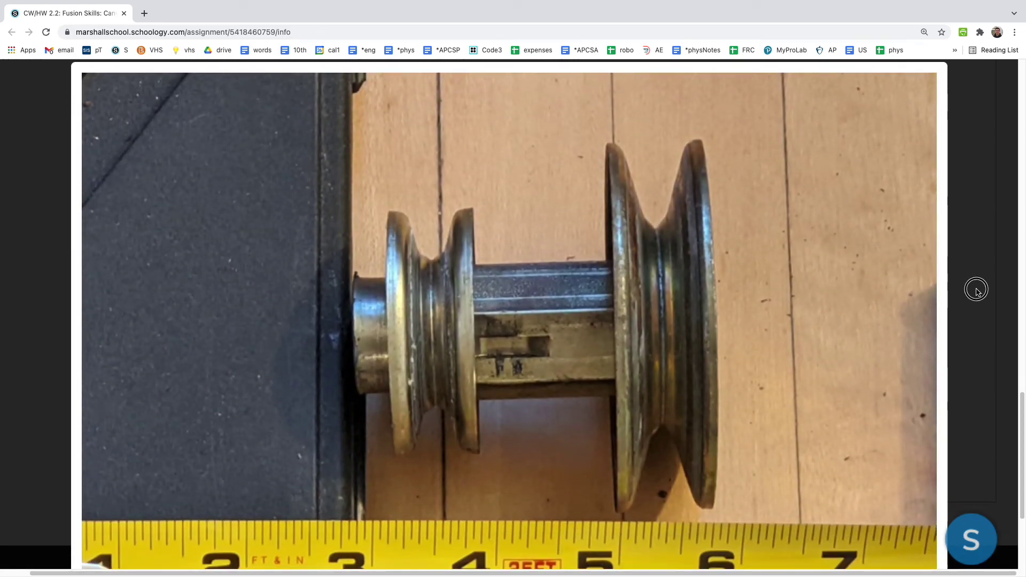
{"action": "left_click", "coordinate": [976, 290]}
{"action": "scroll", "coordinate": [652, 290], "scroll_direction": "up", "scroll_amount": 15}
{"action": "scroll", "coordinate": [633, 292], "scroll_direction": "up", "scroll_amount": 3}
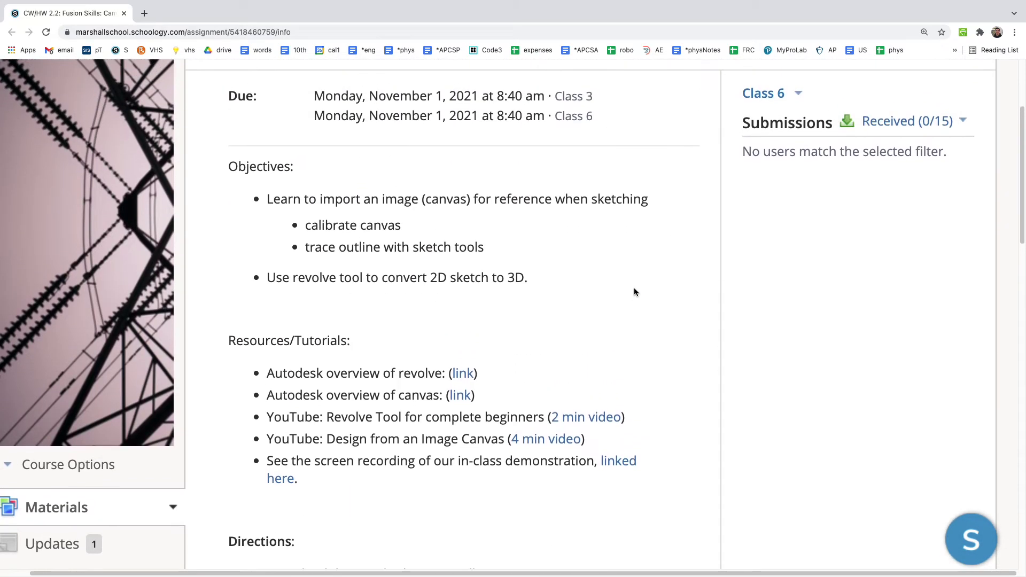
{"action": "scroll", "coordinate": [421, 268], "scroll_direction": "up", "scroll_amount": 1}
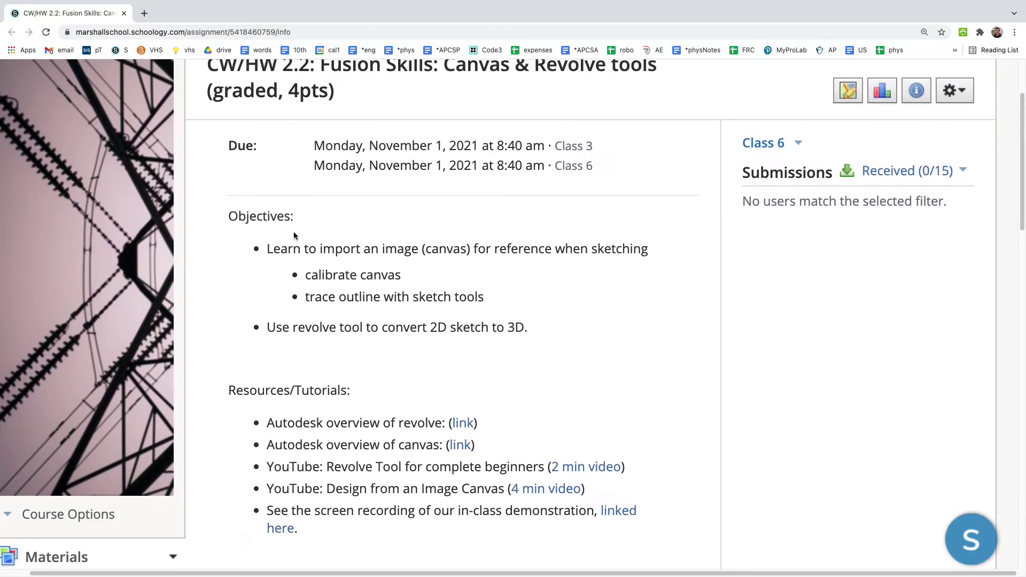
- Highlight the objectives: import image, calibrate canvas, trace outline with sketch tools, revolve tool
{"action": "triple_click", "coordinate": [275, 219]}
{"action": "triple_click", "coordinate": [310, 252]}
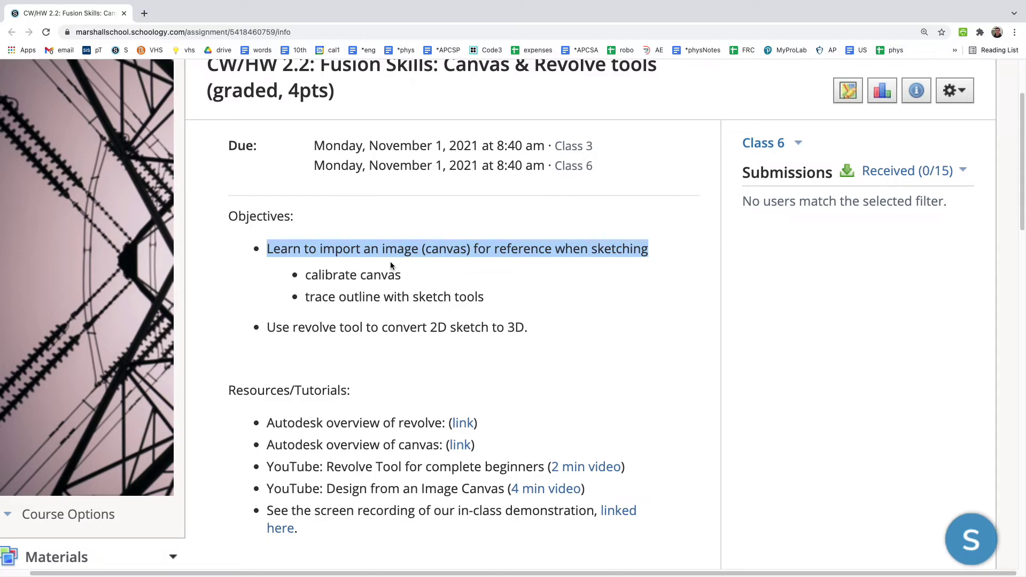
{"action": "triple_click", "coordinate": [363, 277]}
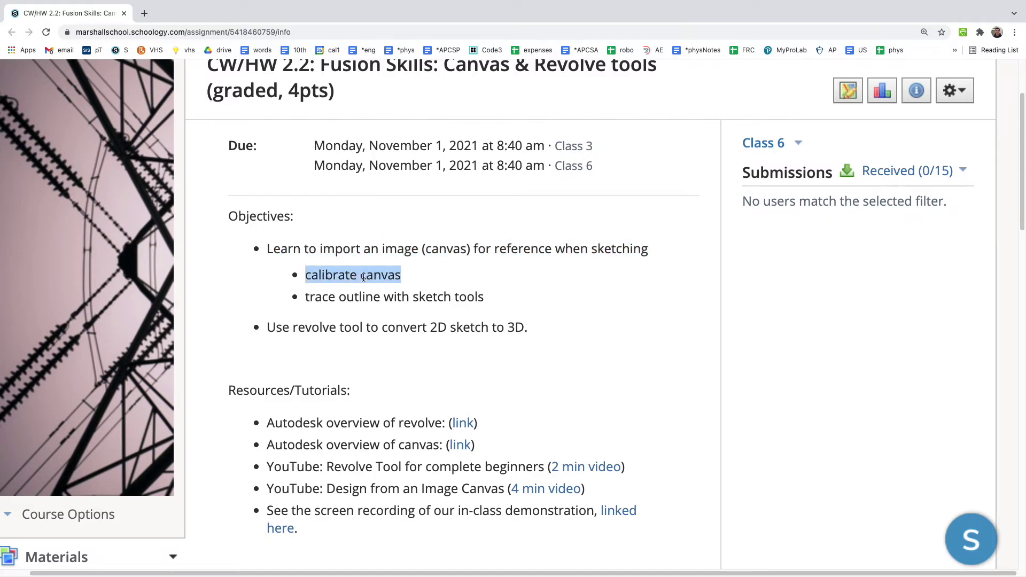
{"action": "triple_click", "coordinate": [420, 297]}
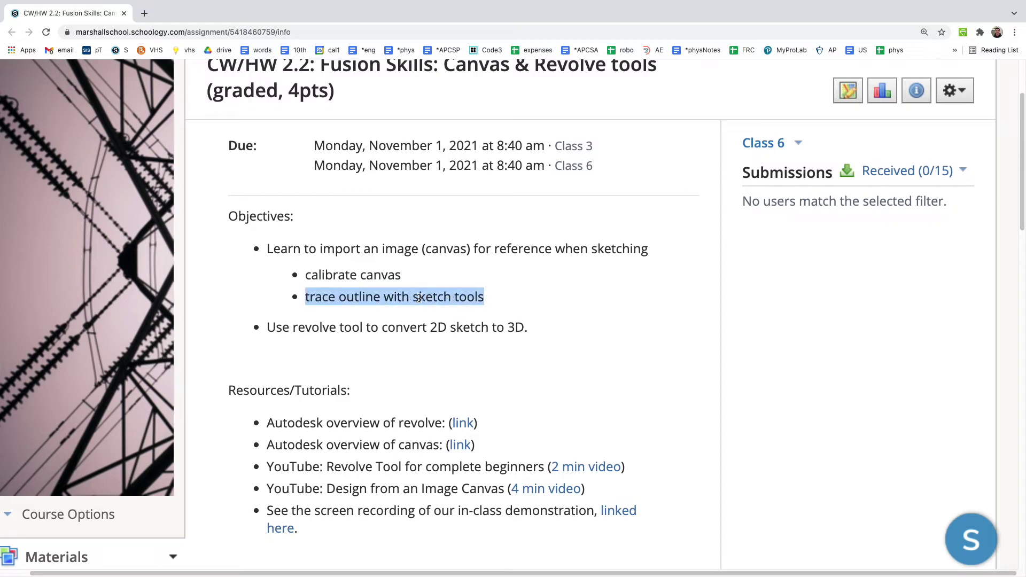
{"action": "scroll", "coordinate": [541, 297], "scroll_direction": "down", "scroll_amount": 2}
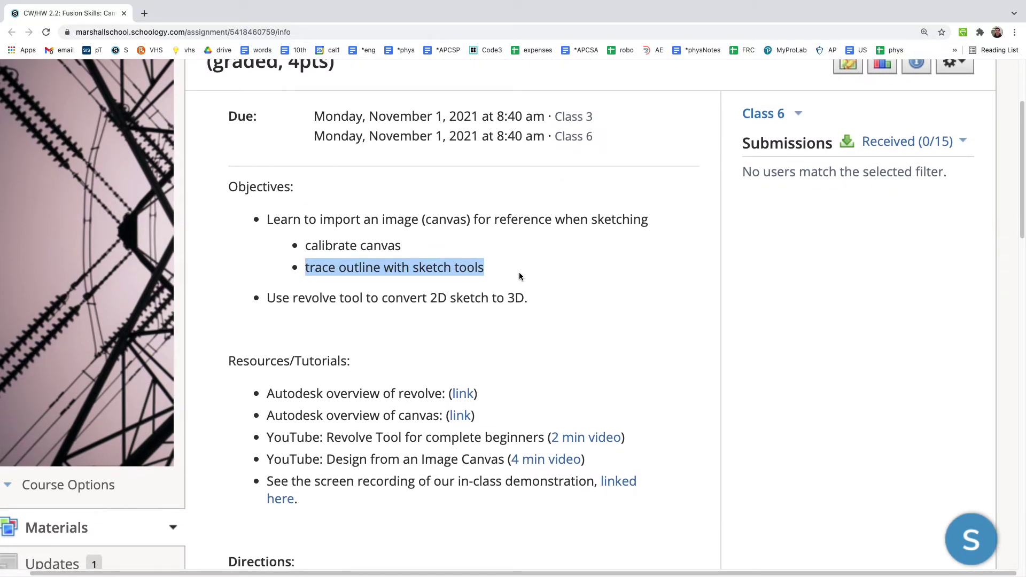
{"action": "scroll", "coordinate": [506, 271], "scroll_direction": "down", "scroll_amount": 1}
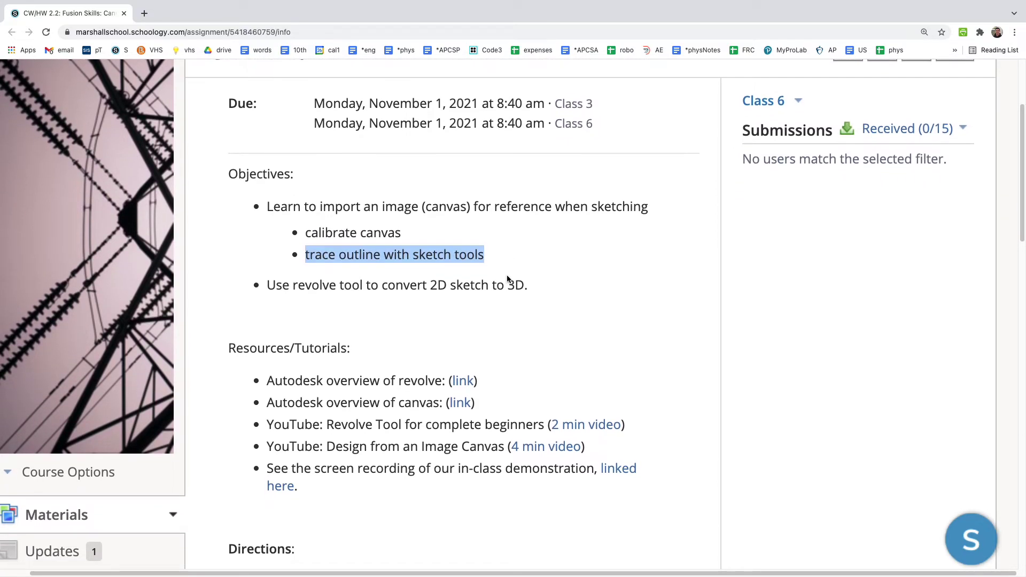
{"action": "triple_click", "coordinate": [369, 285]}
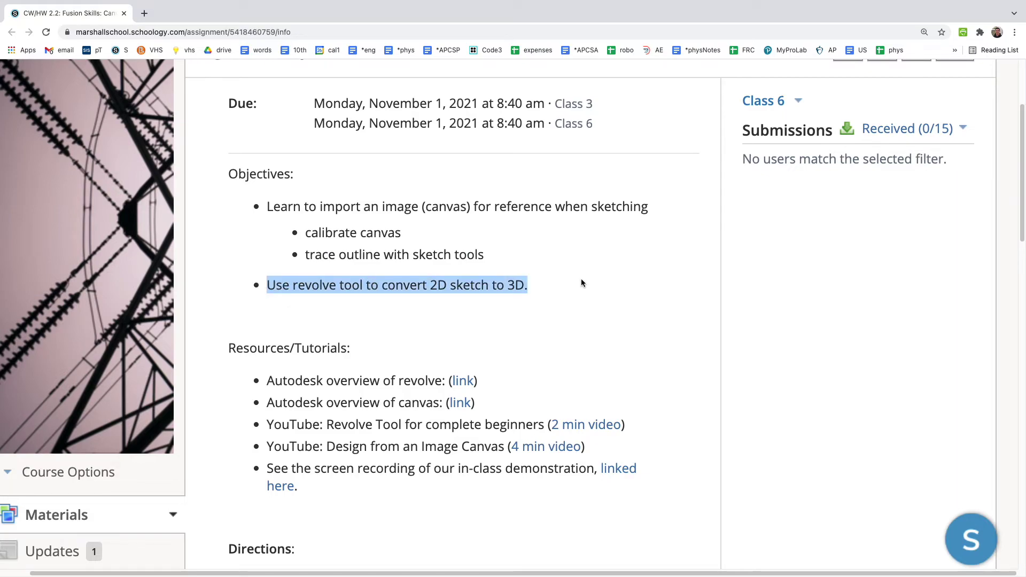
{"action": "scroll", "coordinate": [584, 281], "scroll_direction": "down", "scroll_amount": 1}
{"action": "scroll", "coordinate": [585, 281], "scroll_direction": "down", "scroll_amount": 6}
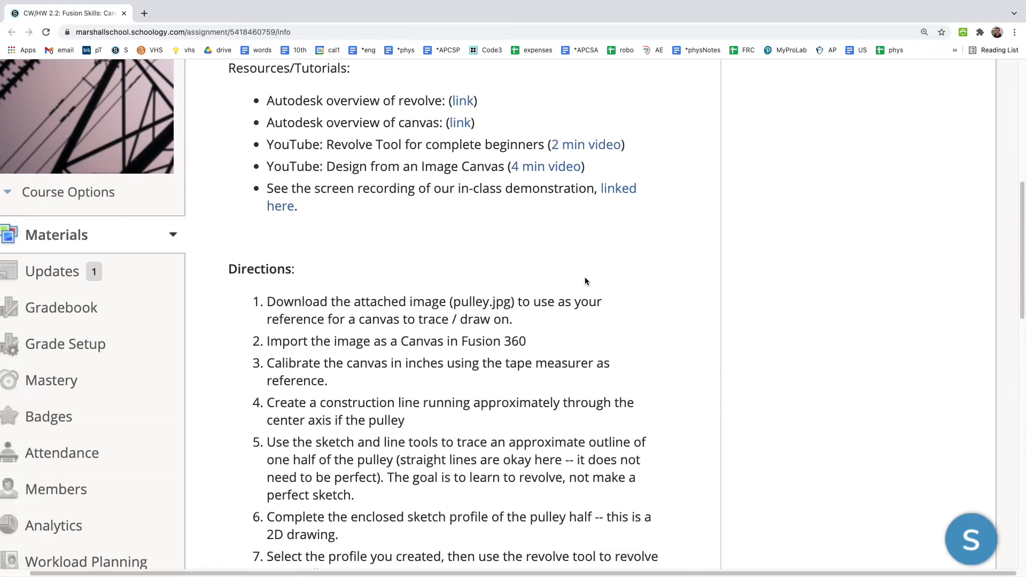
- Download the posted pulley image as pulley (2).jpg, then highlight the Canvas import direction
{"action": "triple_click", "coordinate": [431, 238]}
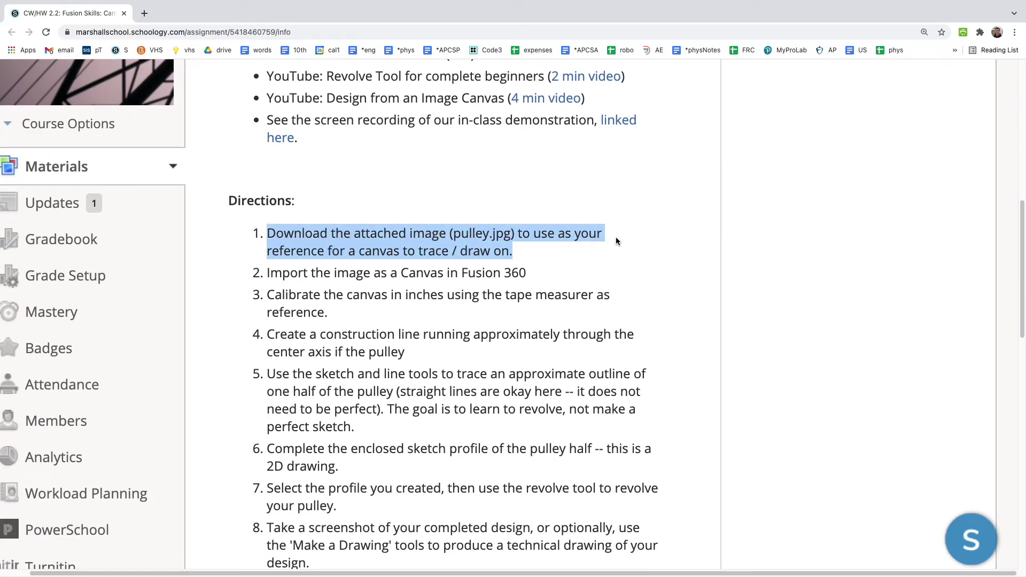
{"action": "scroll", "coordinate": [618, 236], "scroll_direction": "down", "scroll_amount": 1}
{"action": "scroll", "coordinate": [620, 236], "scroll_direction": "down", "scroll_amount": 2}
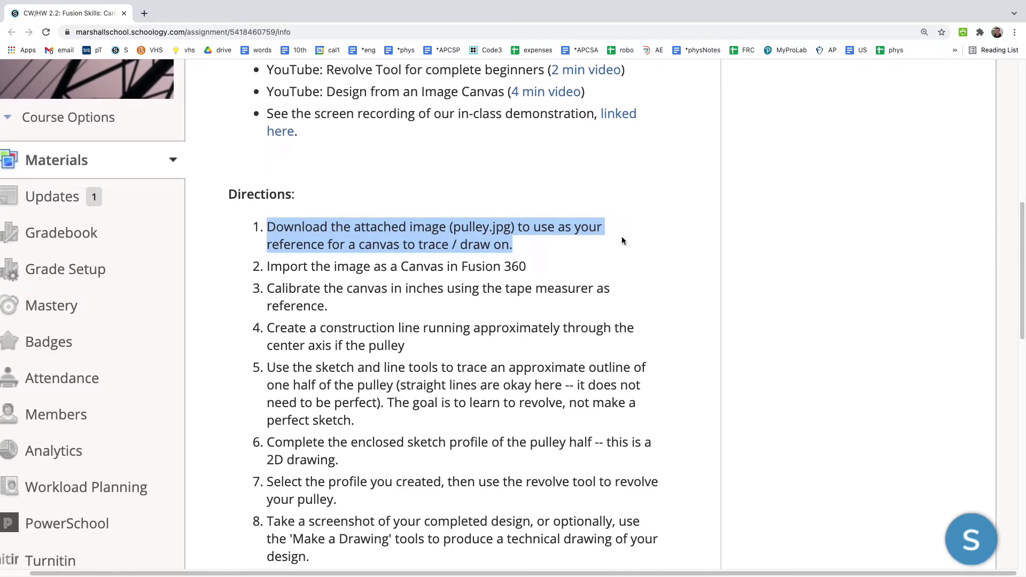
{"action": "scroll", "coordinate": [621, 236], "scroll_direction": "down", "scroll_amount": 7}
{"action": "scroll", "coordinate": [374, 220], "scroll_direction": "down", "scroll_amount": 4}
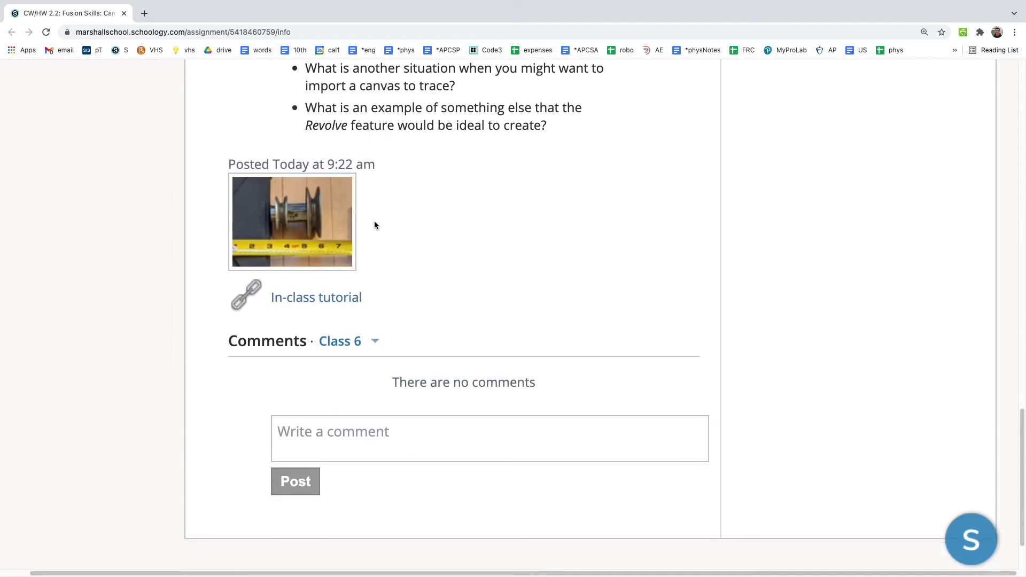
{"action": "left_click", "coordinate": [325, 226]}
{"action": "scroll", "coordinate": [364, 385], "scroll_direction": "down", "scroll_amount": 3}
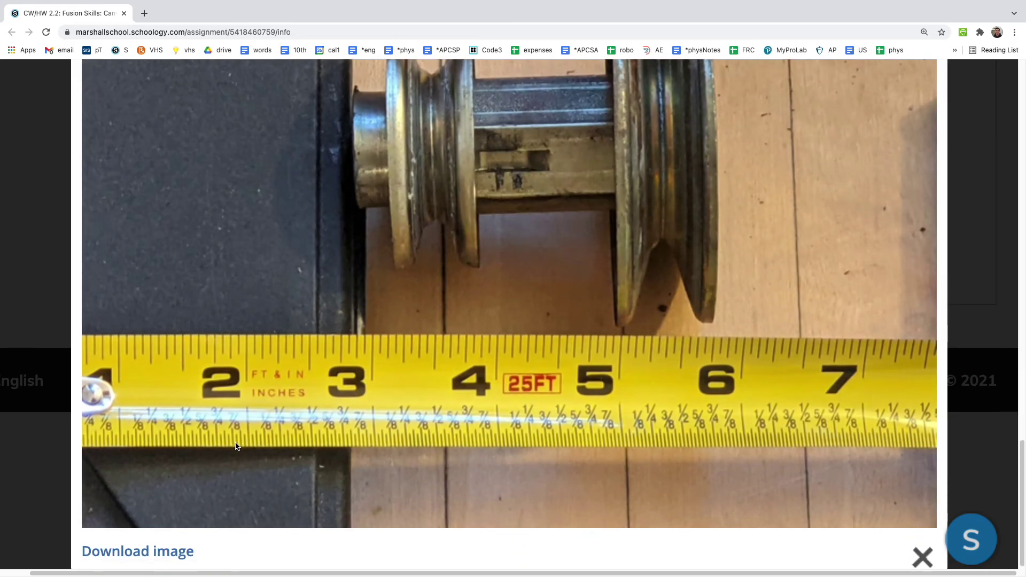
{"action": "left_click", "coordinate": [520, 328]}
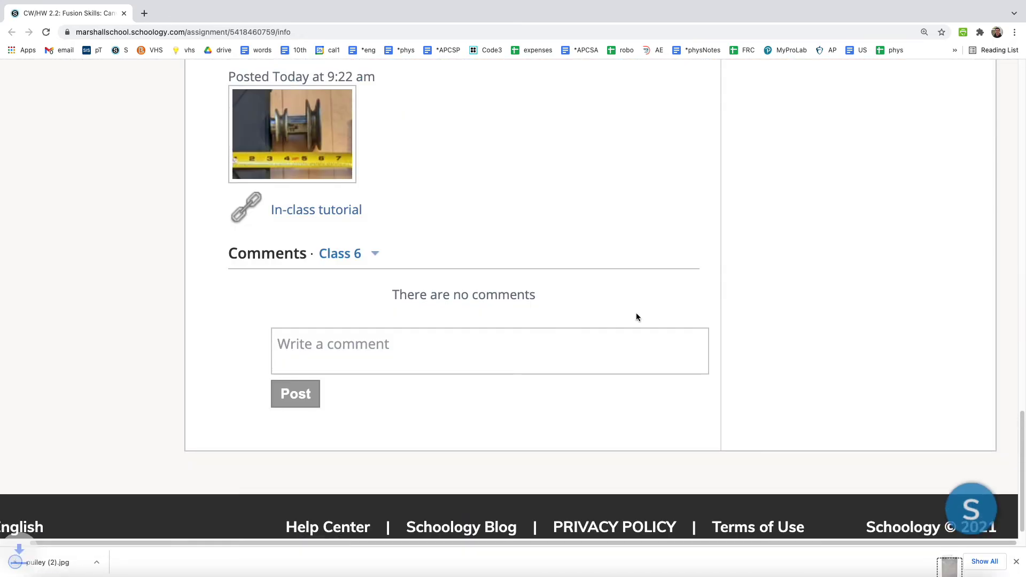
{"action": "scroll", "coordinate": [668, 209], "scroll_direction": "up", "scroll_amount": 2}
{"action": "scroll", "coordinate": [668, 213], "scroll_direction": "up", "scroll_amount": 10}
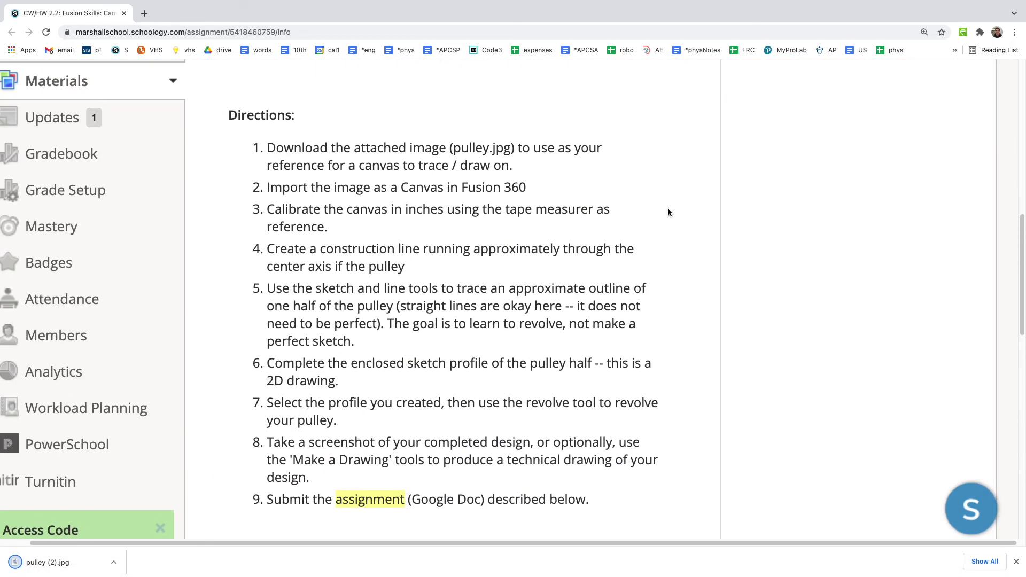
{"action": "triple_click", "coordinate": [433, 221]}
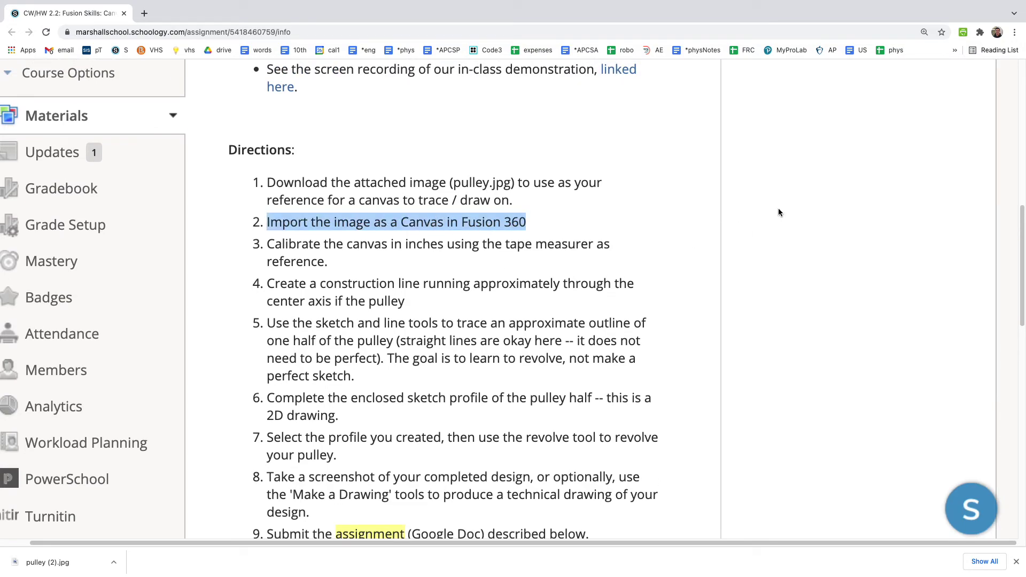
- Switch to the desktop and launch Fusion 360 from the Dock
{"action": "key", "text": "ctrl+Left"}
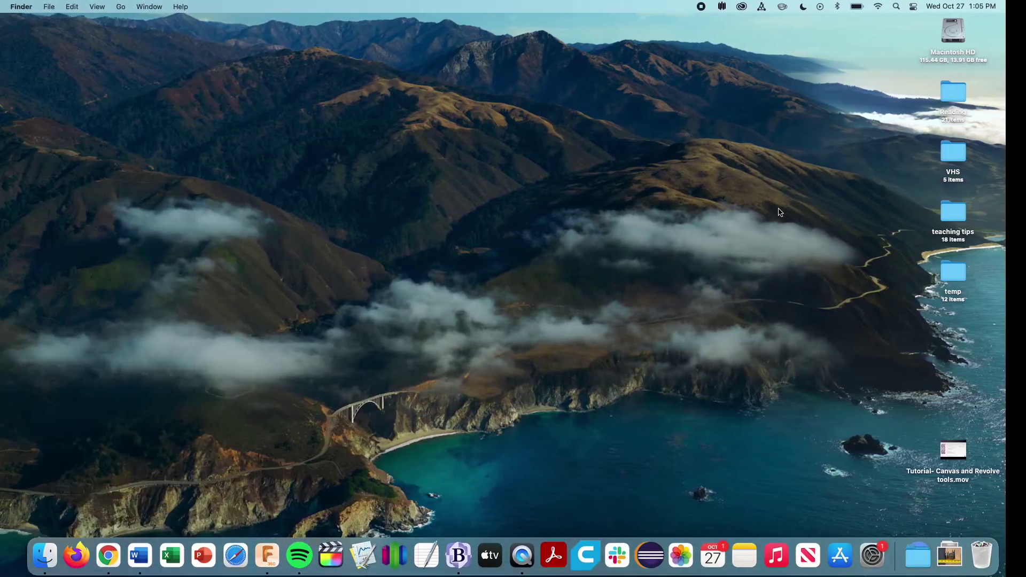
{"action": "key", "text": "ctrl+Right"}
{"action": "key", "text": "ctrl+Left"}
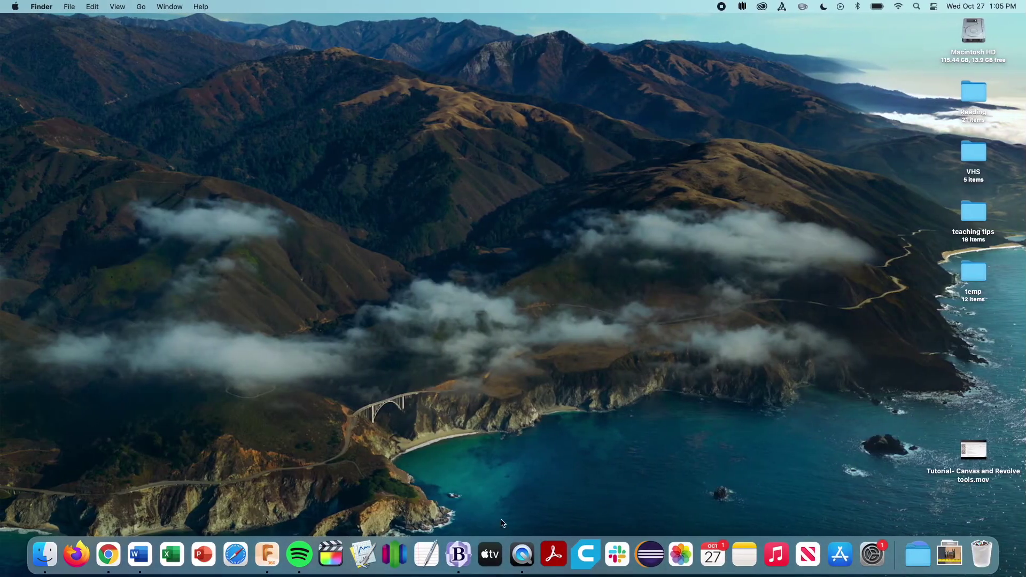
{"action": "left_click", "coordinate": [274, 556]}
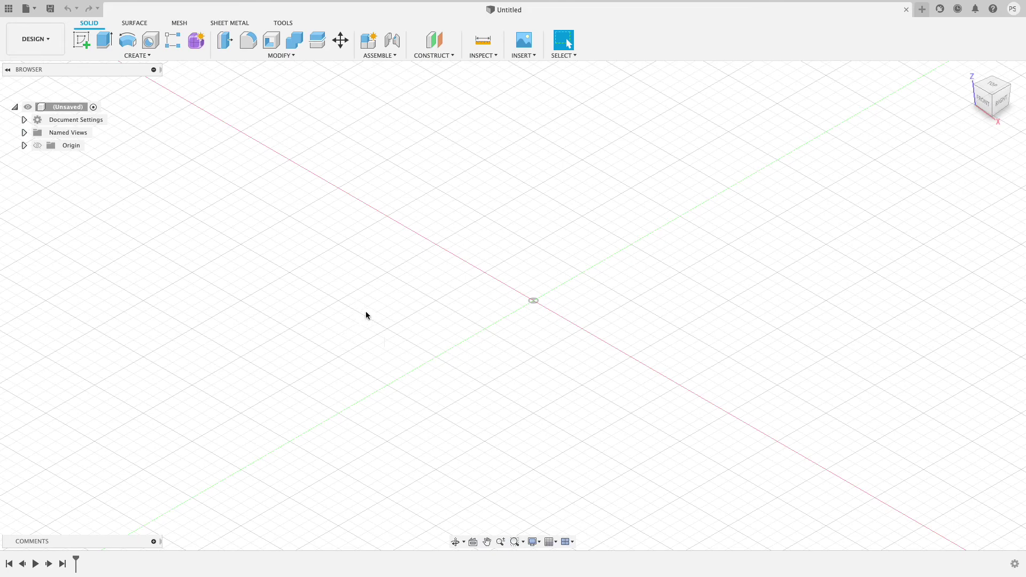
- Save the new untitled design as 'Pulley Revolve'
{"action": "key", "text": "super+s"}
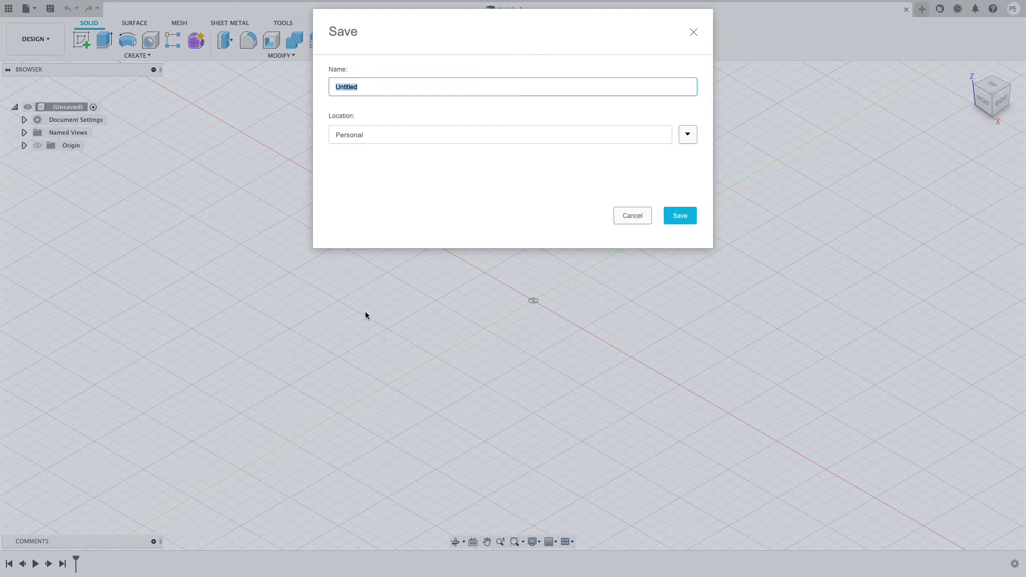
{"action": "type", "text": "Pulley Revolve"}
{"action": "key", "text": "Return"}
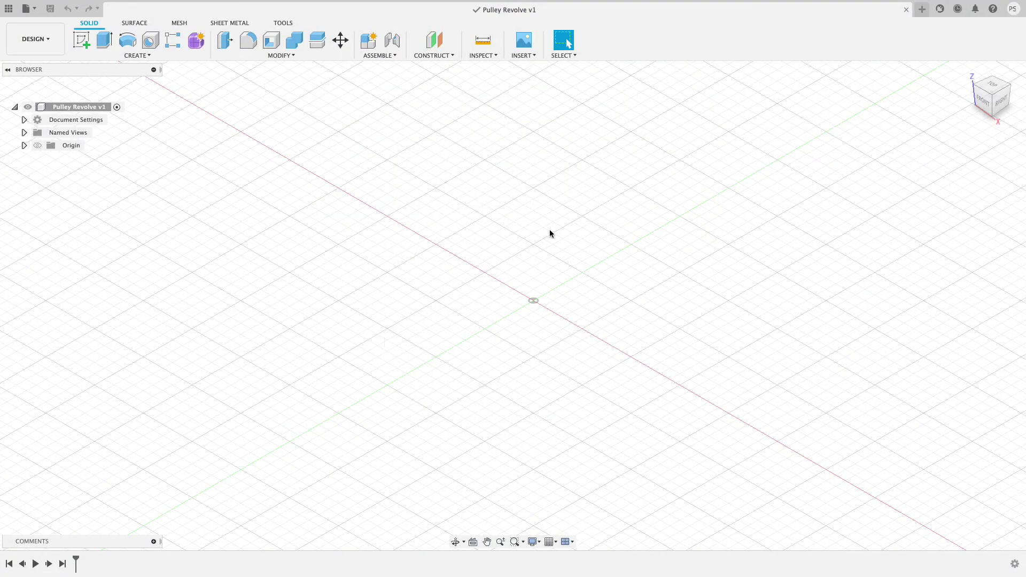
- Insert pulley (2).jpg from the computer as a canvas image
{"action": "left_click", "coordinate": [524, 42]}
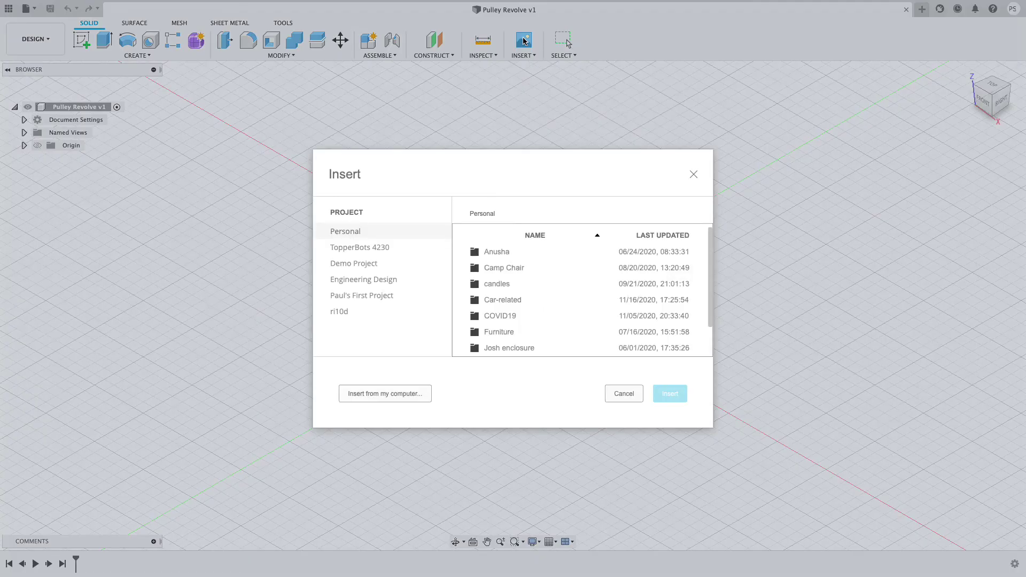
{"action": "left_click", "coordinate": [374, 399]}
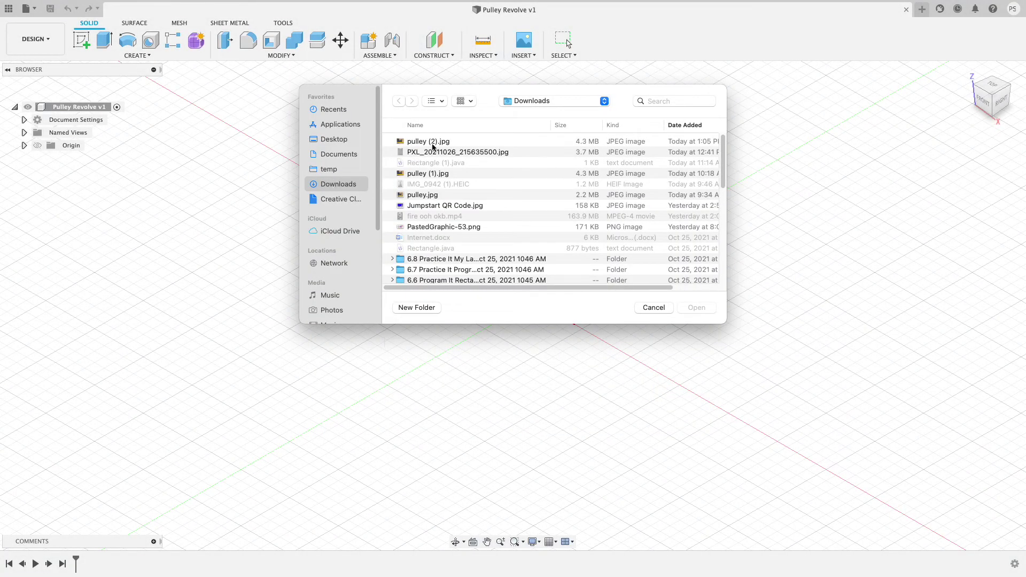
{"action": "left_click", "coordinate": [432, 142]}
{"action": "left_click", "coordinate": [687, 309]}
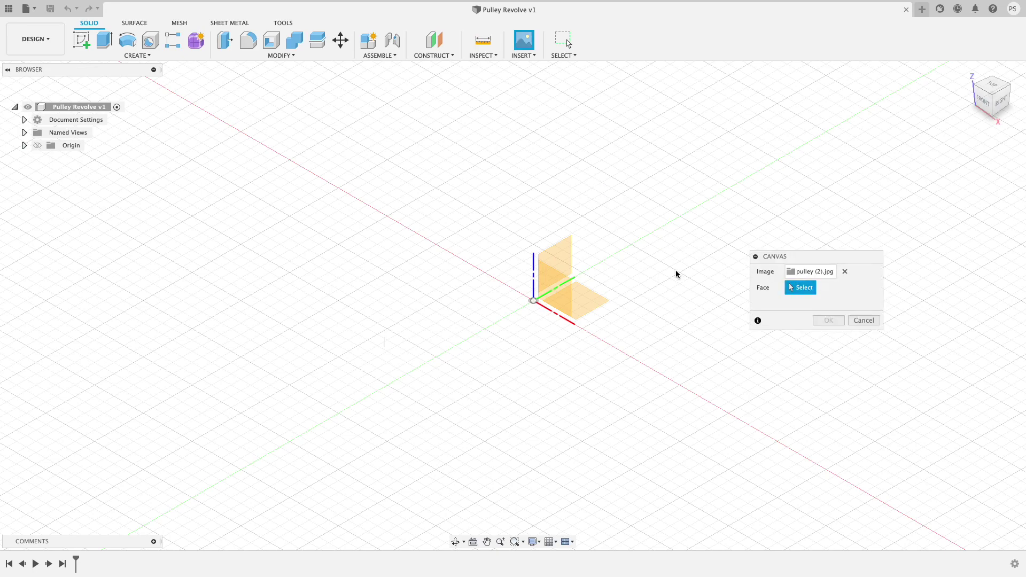
{"action": "left_click_drag", "start_coordinate": [818, 256], "coordinate": [832, 175]}
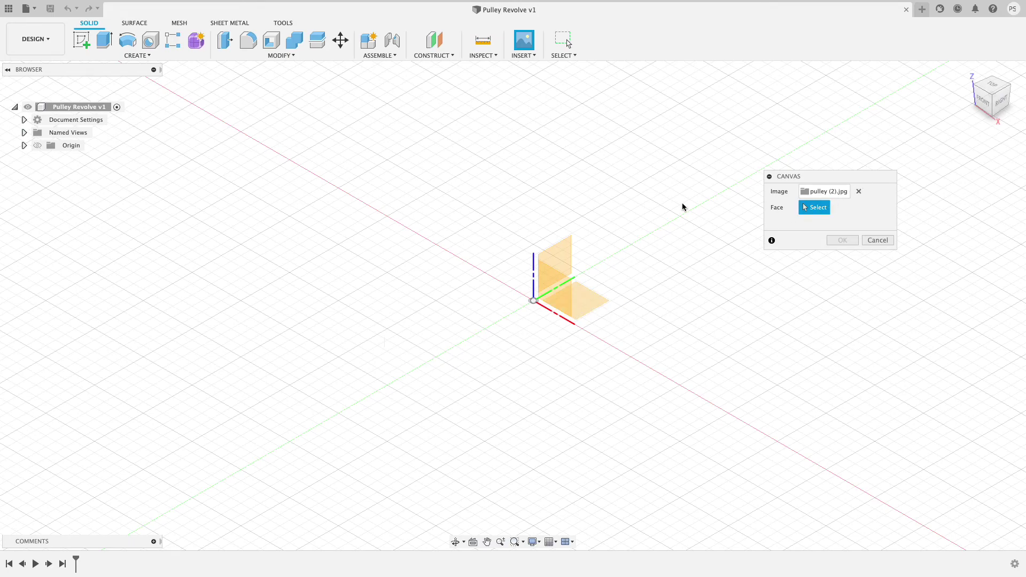
- Place the canvas on the YZ plane, view it from the Right, and enlarge the photo
{"action": "left_click", "coordinate": [561, 257]}
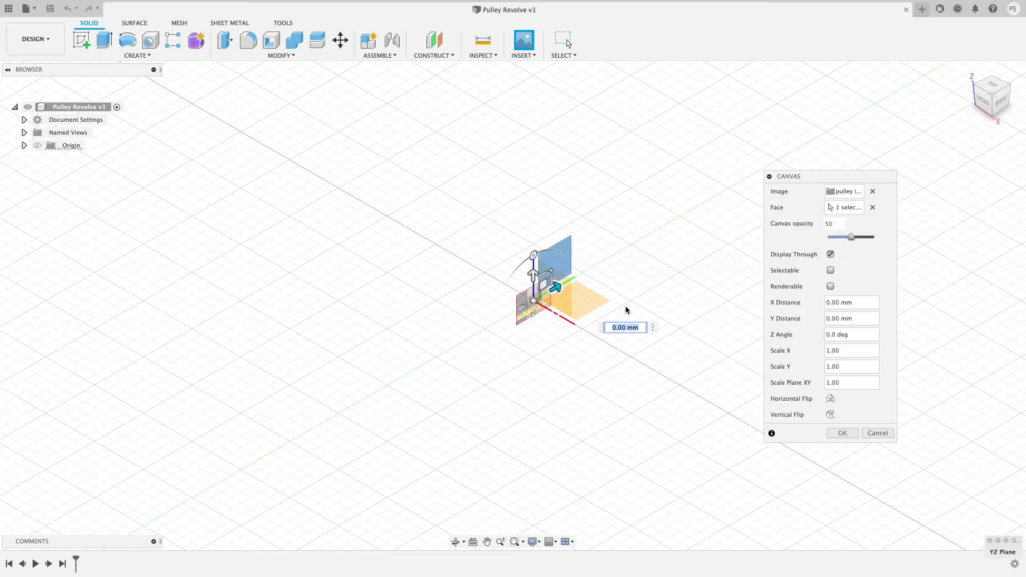
{"action": "scroll", "coordinate": [546, 304], "scroll_direction": "up", "scroll_amount": 5}
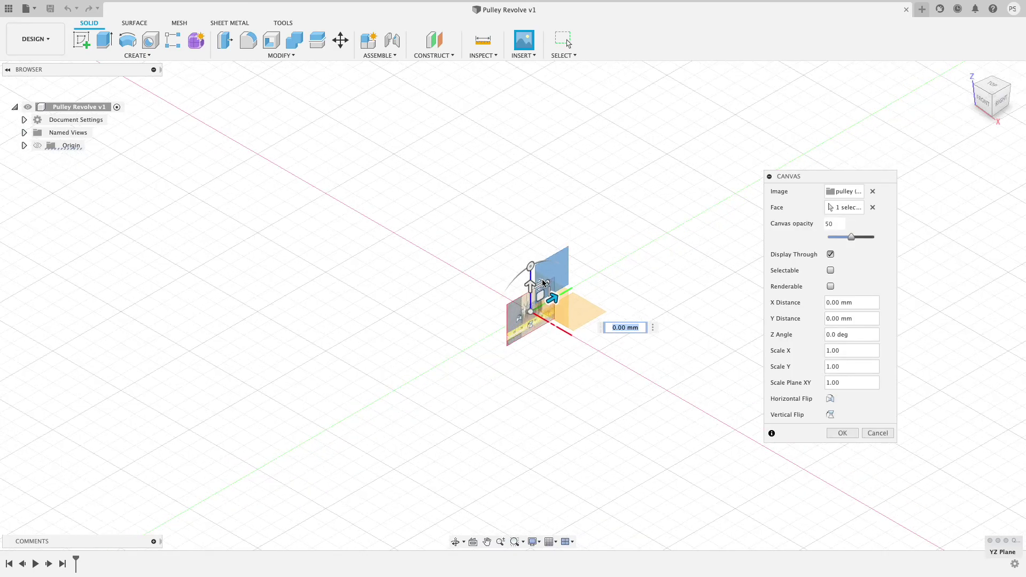
{"action": "scroll", "coordinate": [544, 313], "scroll_direction": "up", "scroll_amount": 2}
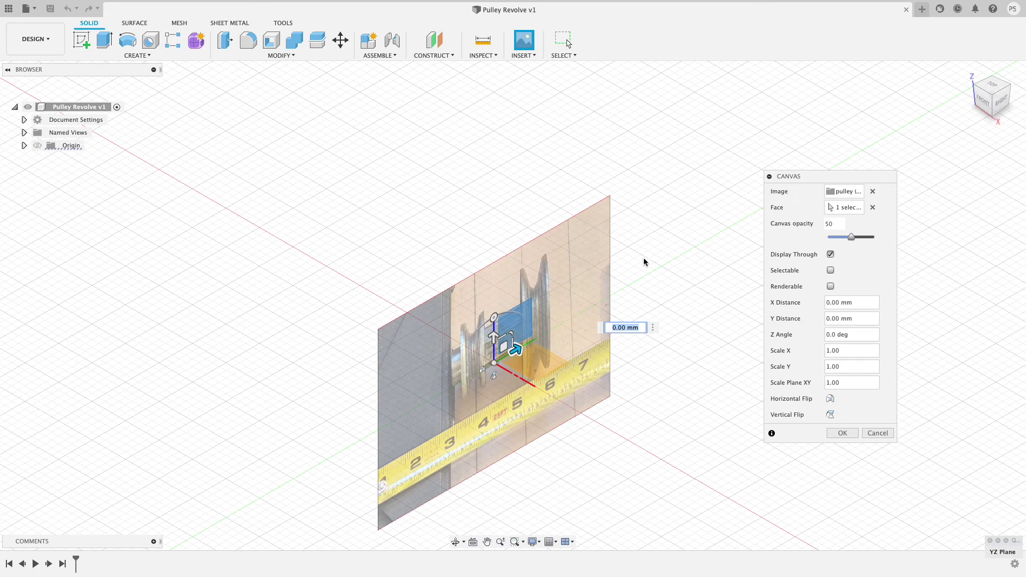
{"action": "left_click", "coordinate": [989, 104]}
{"action": "scroll", "coordinate": [493, 339], "scroll_direction": "up", "scroll_amount": 3}
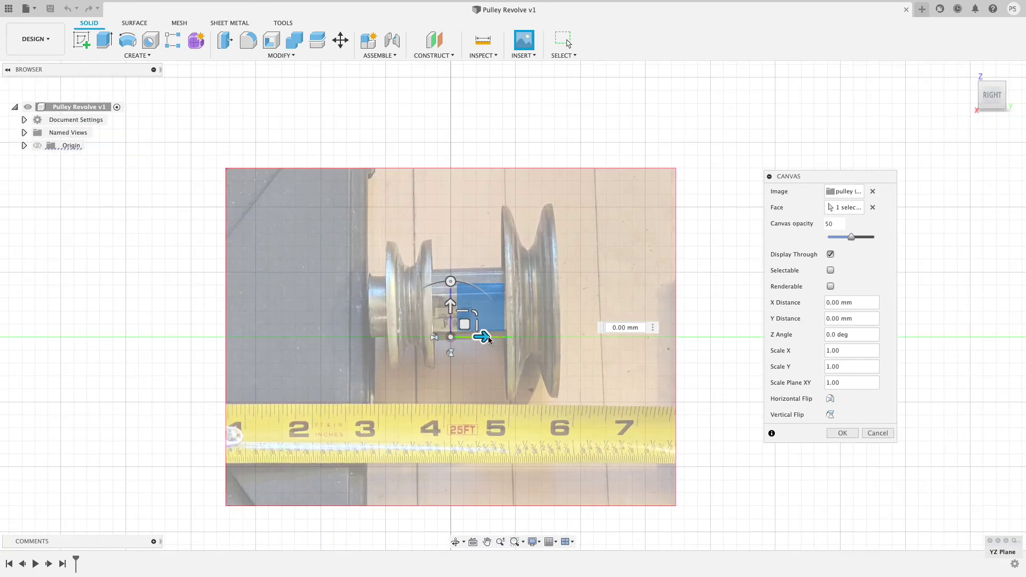
{"action": "left_click_drag", "start_coordinate": [477, 317], "coordinate": [465, 358]}
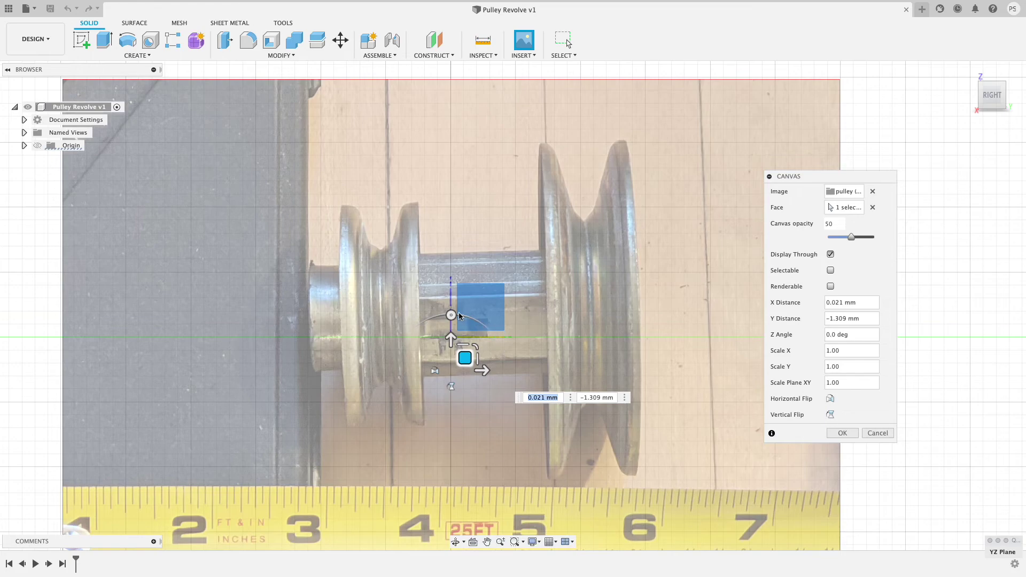
- Rotate the photo to -1.0 deg and shift it so the shaft end meets the origin
{"action": "left_click_drag", "start_coordinate": [496, 323], "coordinate": [462, 284]}
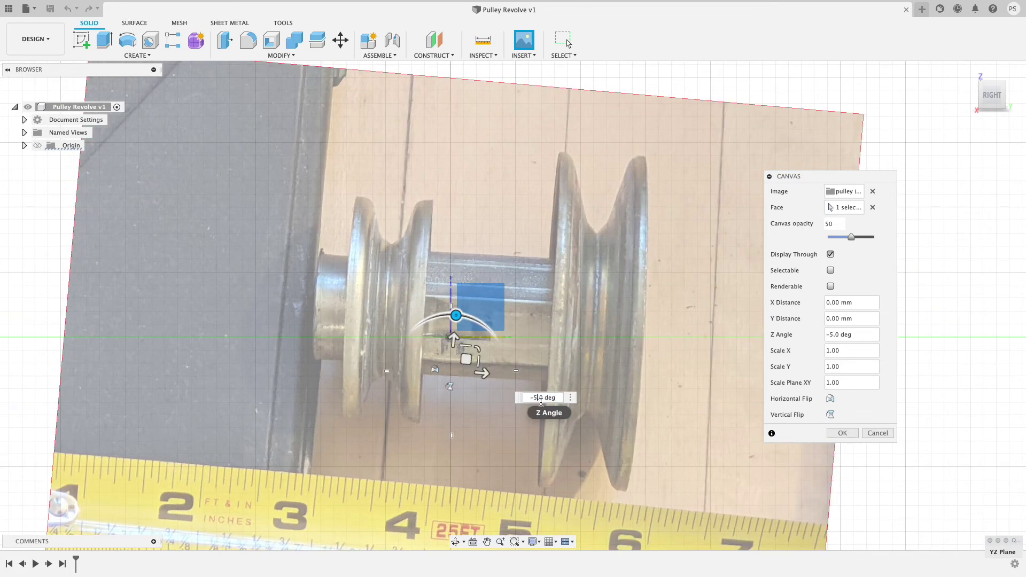
{"action": "double_click", "coordinate": [536, 397]}
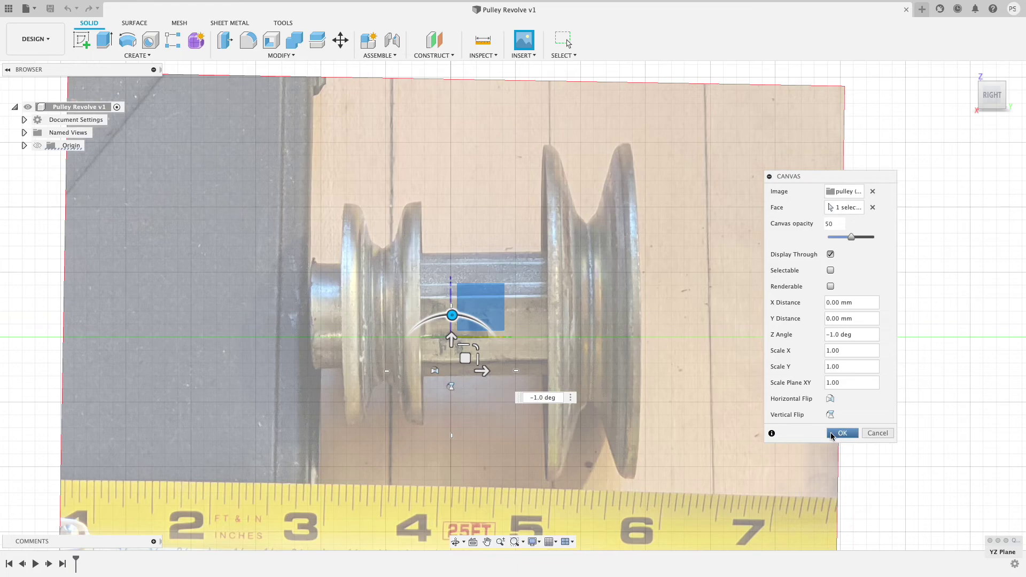
{"action": "left_click_drag", "start_coordinate": [464, 358], "coordinate": [605, 377]}
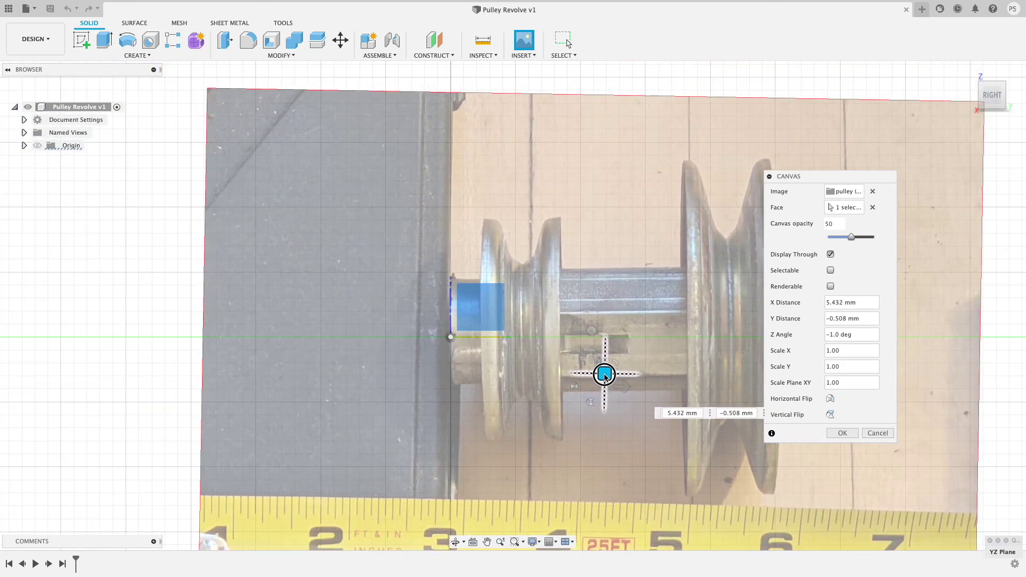
- Commit the canvas, zoom out, and expand Canvases to reveal pulley (2)
{"action": "left_click", "coordinate": [831, 432]}
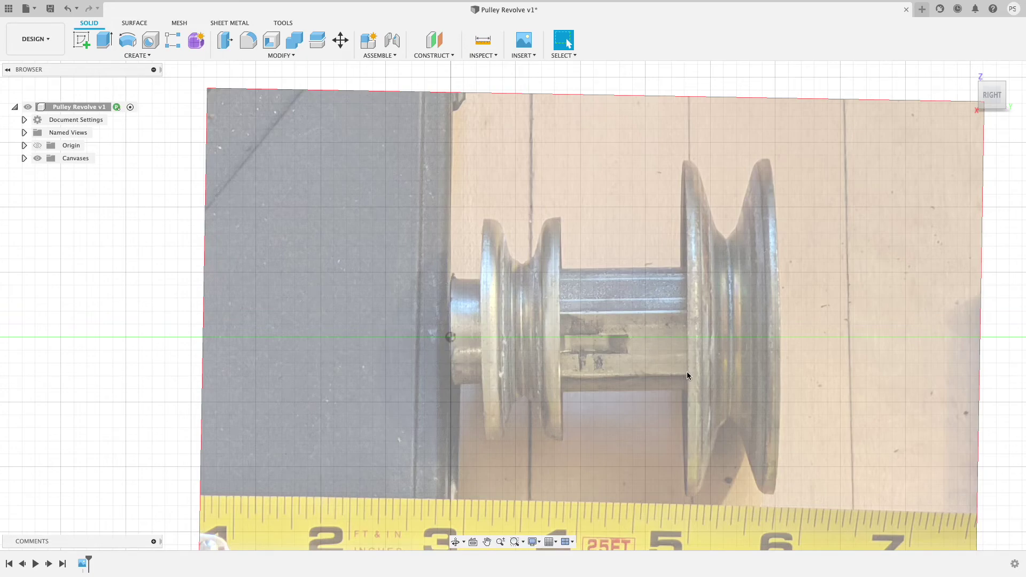
{"action": "scroll", "coordinate": [585, 455], "scroll_direction": "down", "scroll_amount": 2}
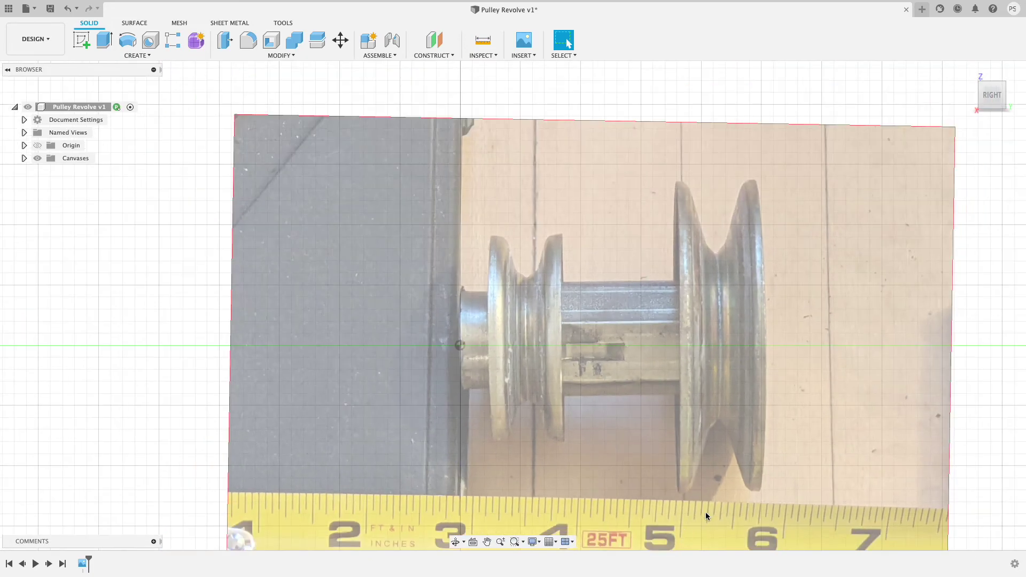
{"action": "scroll", "coordinate": [705, 512], "scroll_direction": "down", "scroll_amount": 2}
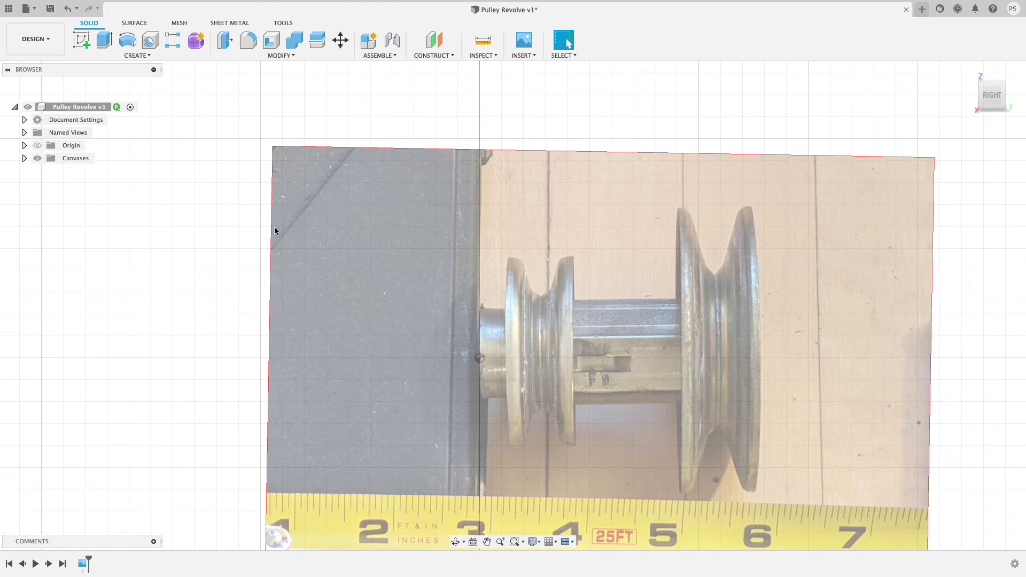
{"action": "left_click", "coordinate": [24, 158]}
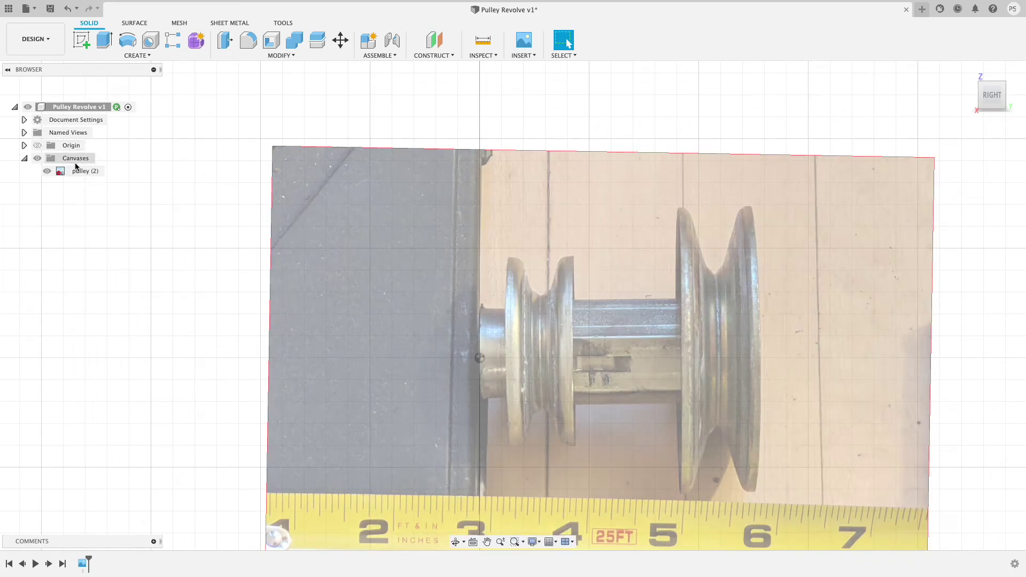
- Start calibrating the pulley (2) canvas and mark the tape's 3-inch and 6-inch points
{"action": "left_click", "coordinate": [80, 160]}
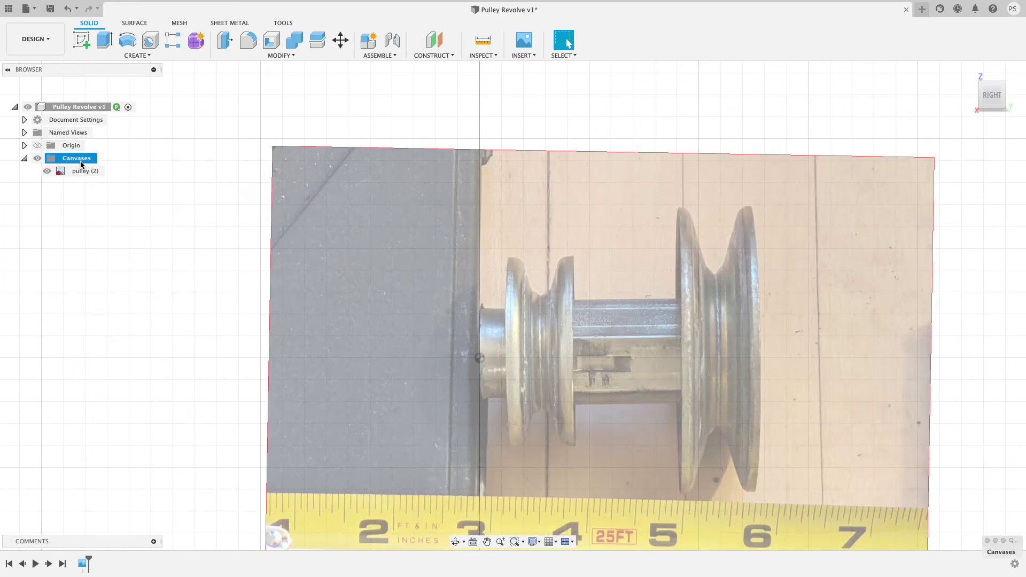
{"action": "left_click", "coordinate": [78, 171]}
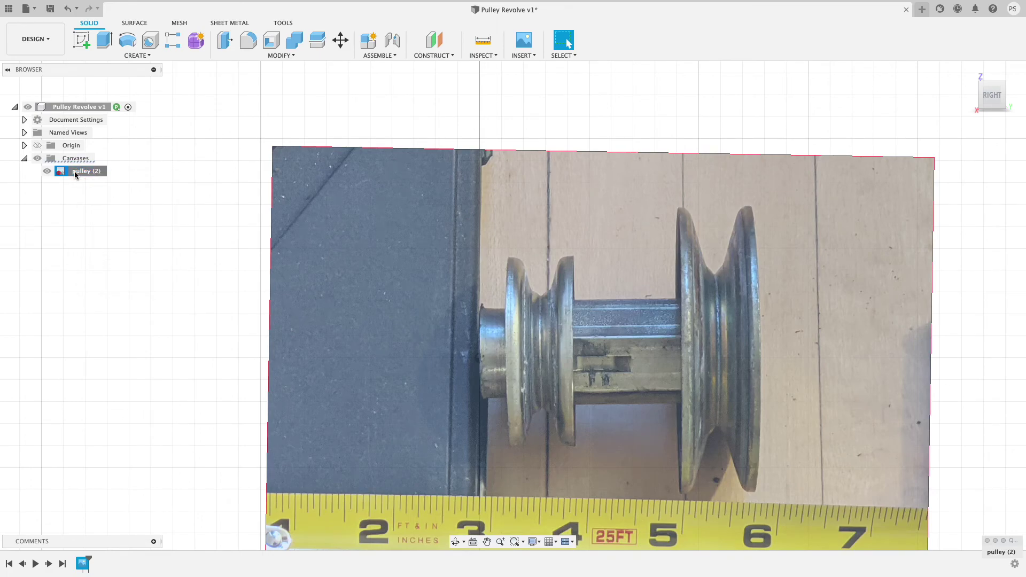
{"action": "right_click", "coordinate": [75, 174]}
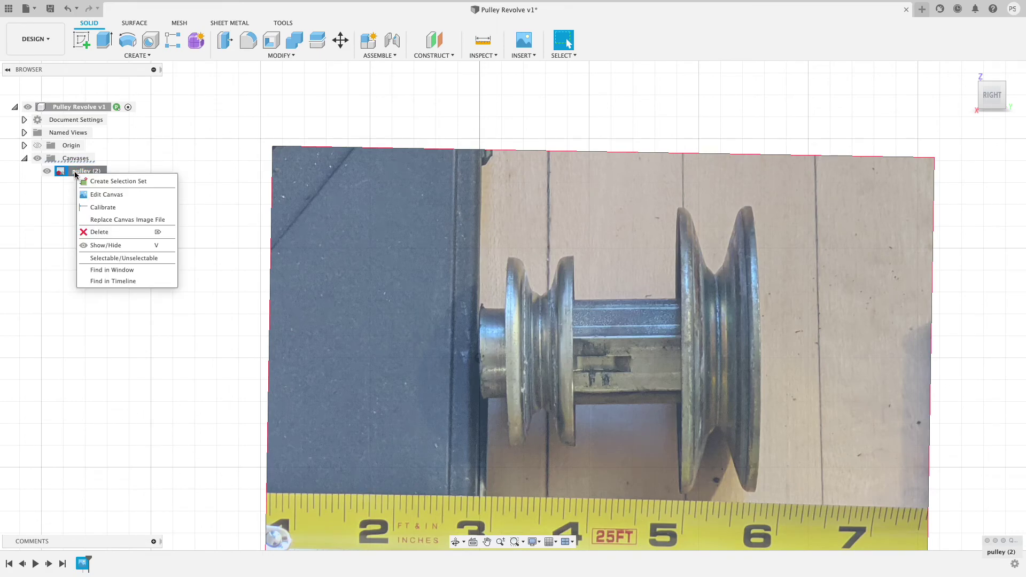
{"action": "left_click", "coordinate": [117, 208]}
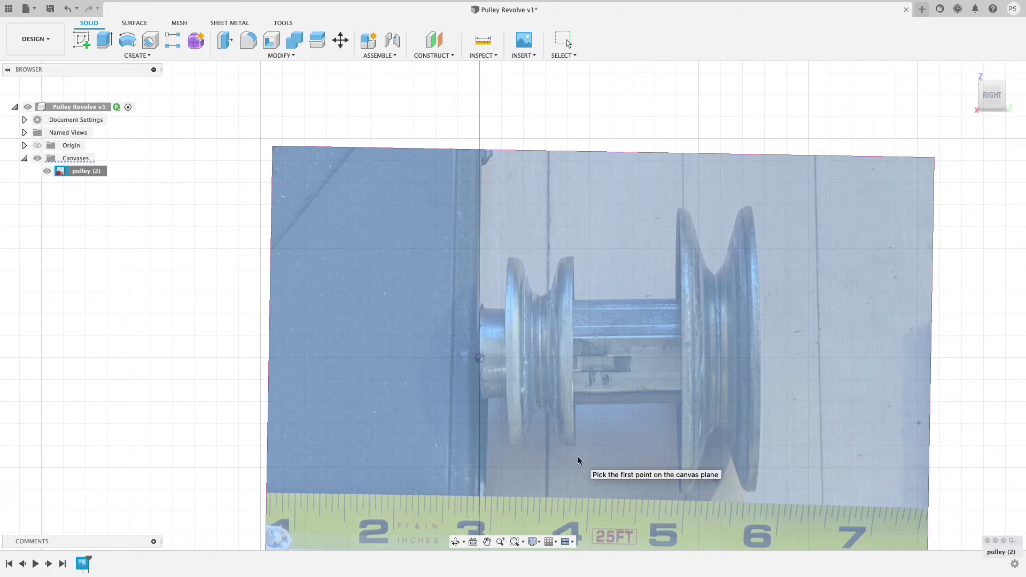
{"action": "scroll", "coordinate": [545, 281], "scroll_direction": "up", "scroll_amount": 5}
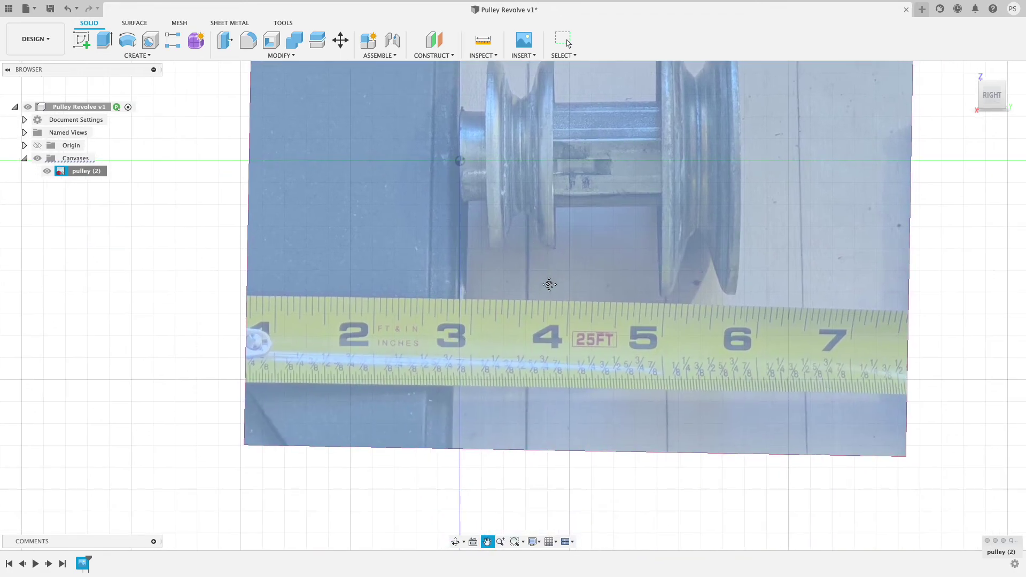
{"action": "scroll", "coordinate": [472, 353], "scroll_direction": "down", "scroll_amount": 1}
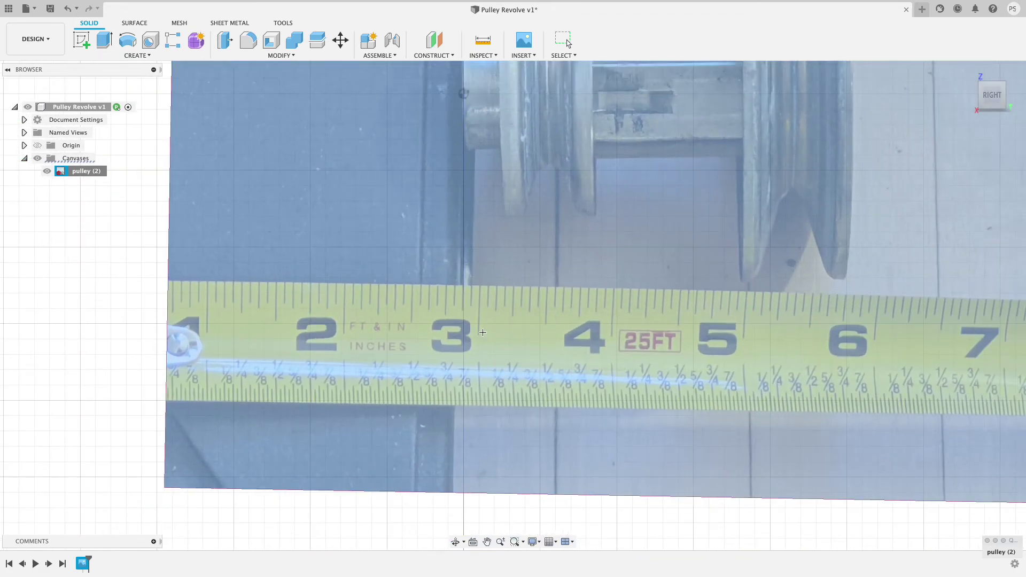
{"action": "left_click", "coordinate": [478, 331]}
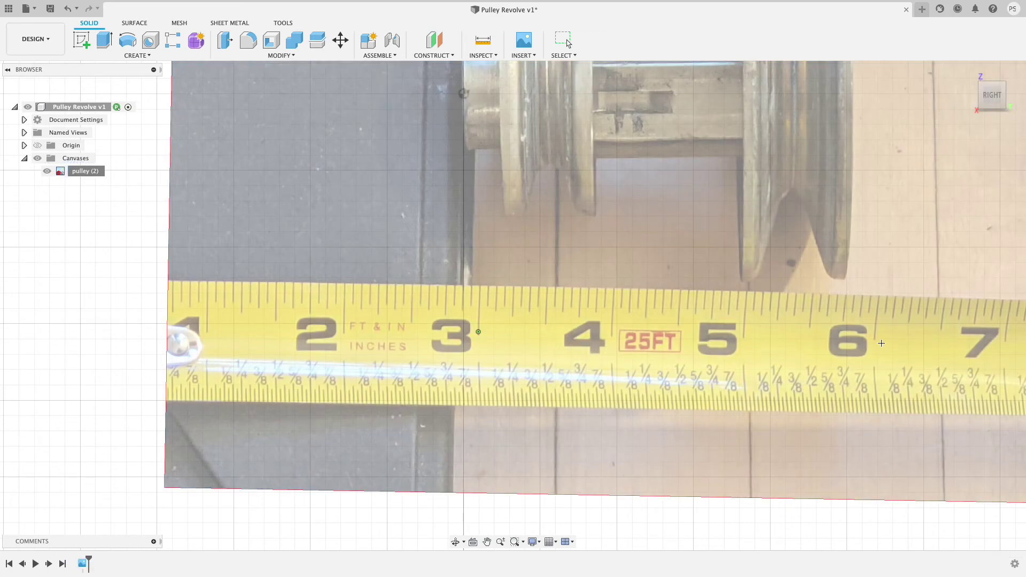
{"action": "left_click", "coordinate": [876, 335]}
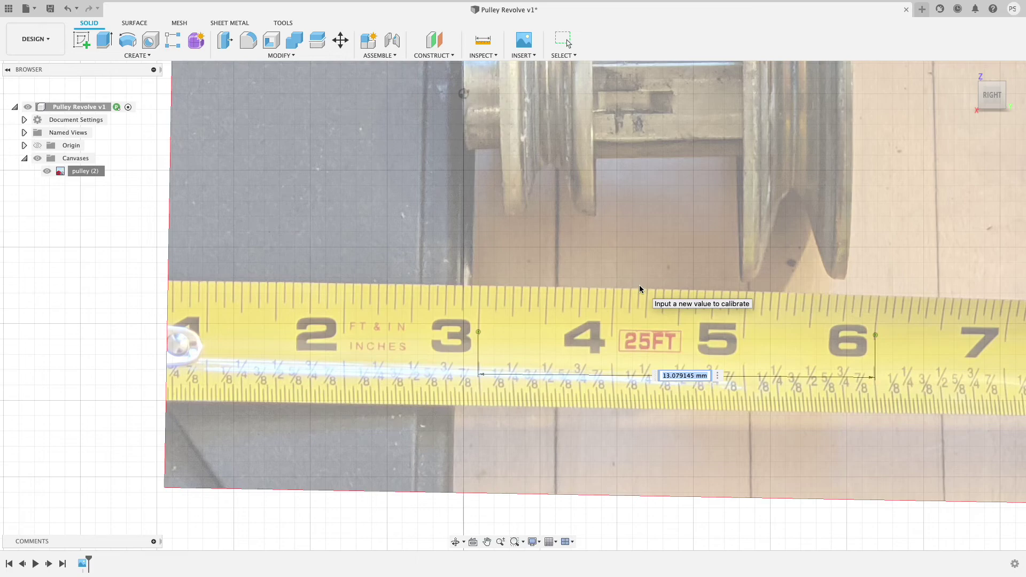
- Apply 3 in as the calibration distance, then recheck the canvas from the Right view
{"action": "type", "text": "3 in"}
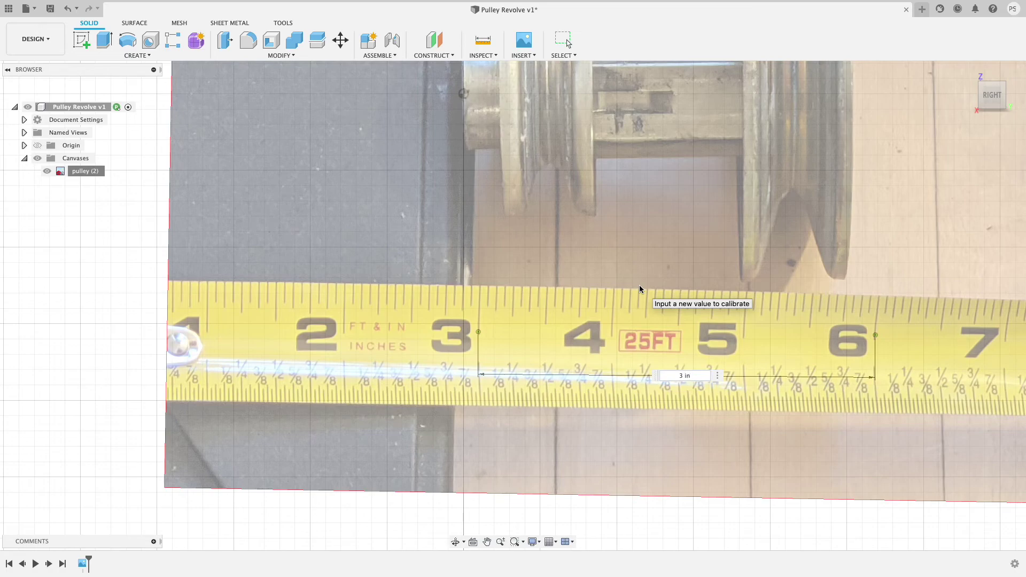
{"action": "key", "text": "Return"}
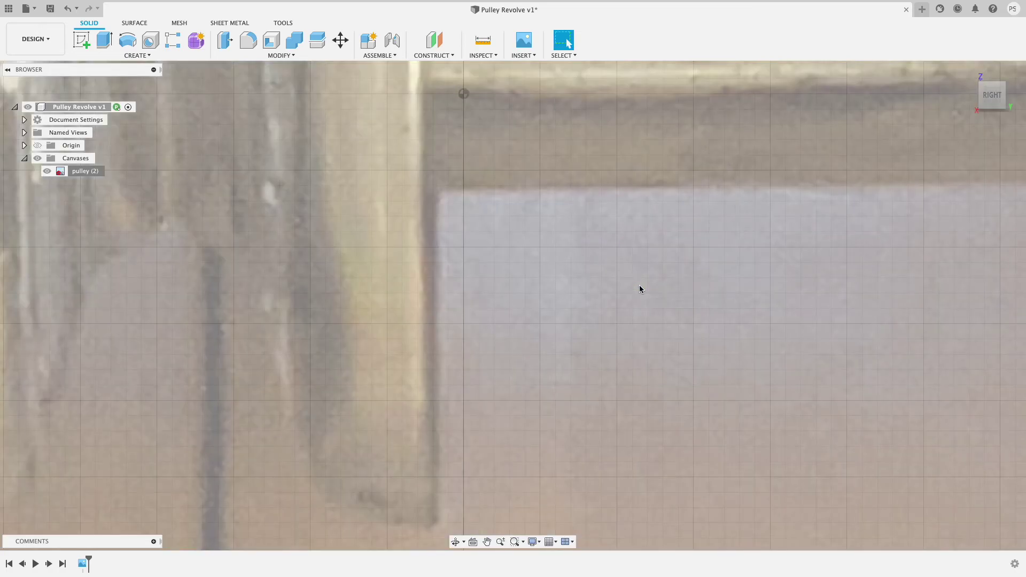
{"action": "scroll", "coordinate": [640, 289], "scroll_direction": "down", "scroll_amount": 10}
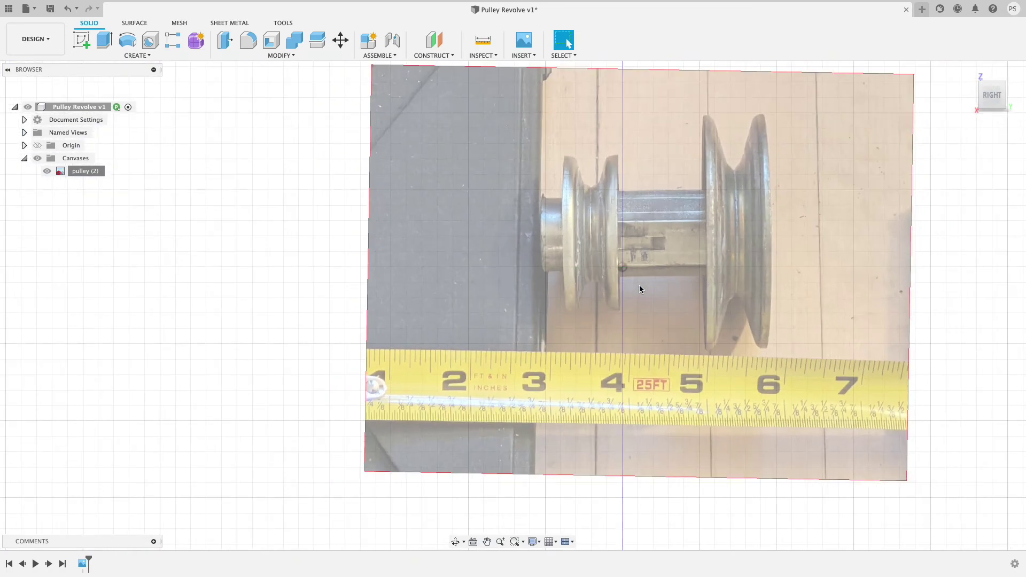
{"action": "scroll", "coordinate": [640, 289], "scroll_direction": "up", "scroll_amount": 5}
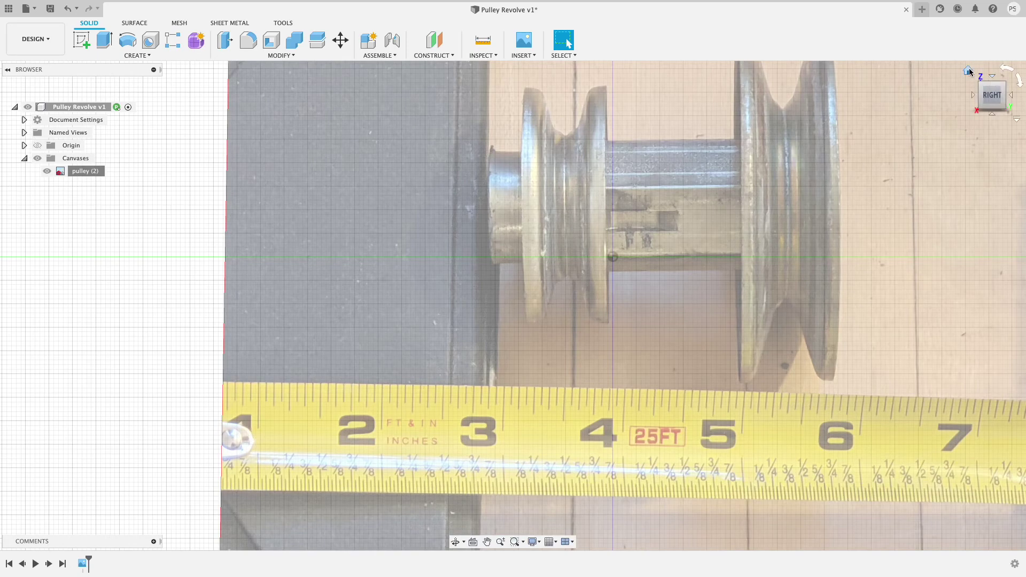
{"action": "left_click", "coordinate": [969, 71]}
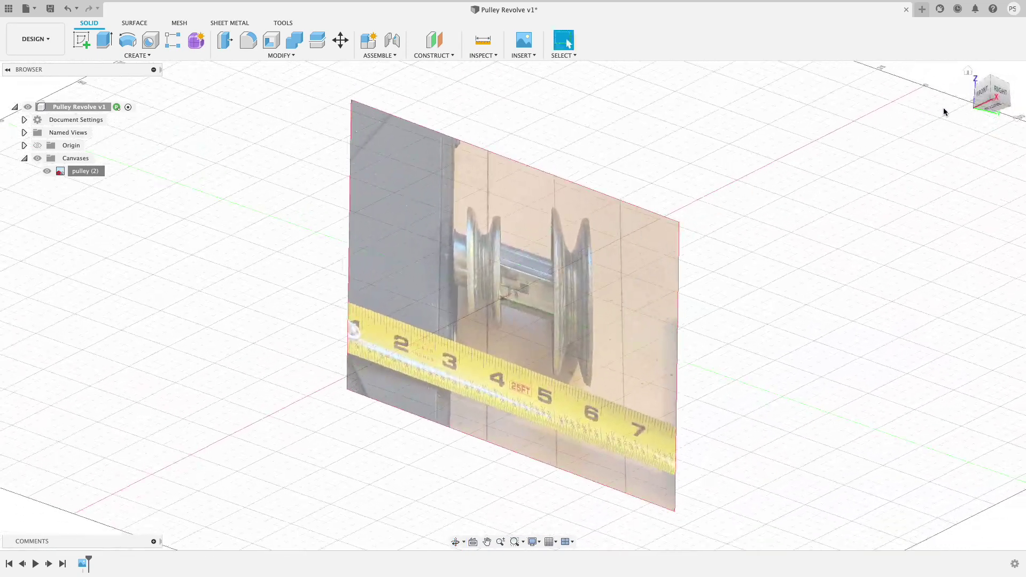
{"action": "left_click", "coordinate": [985, 106]}
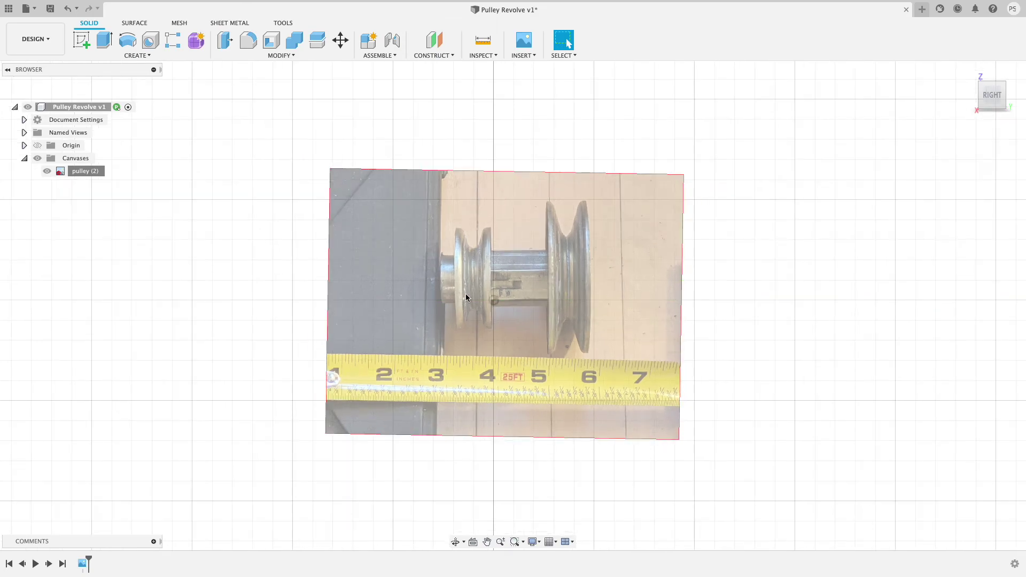
{"action": "scroll", "coordinate": [560, 277], "scroll_direction": "up", "scroll_amount": 3}
{"action": "mouse_move", "coordinate": [556, 275]}
{"action": "middle_mouse_down", "text": "shift"}
{"action": "mouse_move", "coordinate": [563, 257]}
{"action": "mouse_move", "coordinate": [540, 267]}
{"action": "mouse_move", "coordinate": [551, 267]}
{"action": "middle_mouse_up", "text": "shift"}
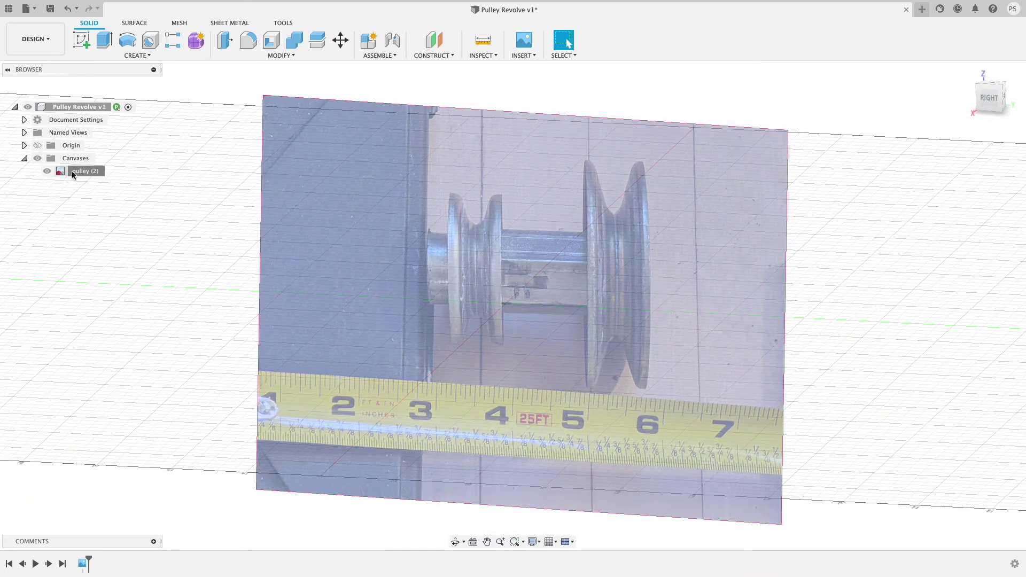
- Edit the pulley (2) canvas and move it so the shaft's left end sits at the origin
{"action": "right_click", "coordinate": [73, 174]}
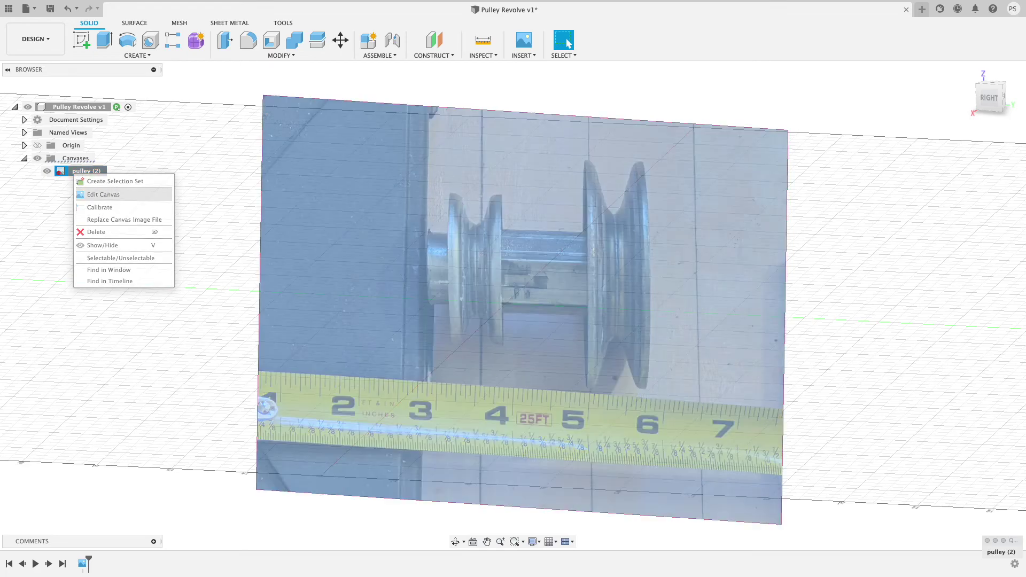
{"action": "left_click", "coordinate": [103, 195]}
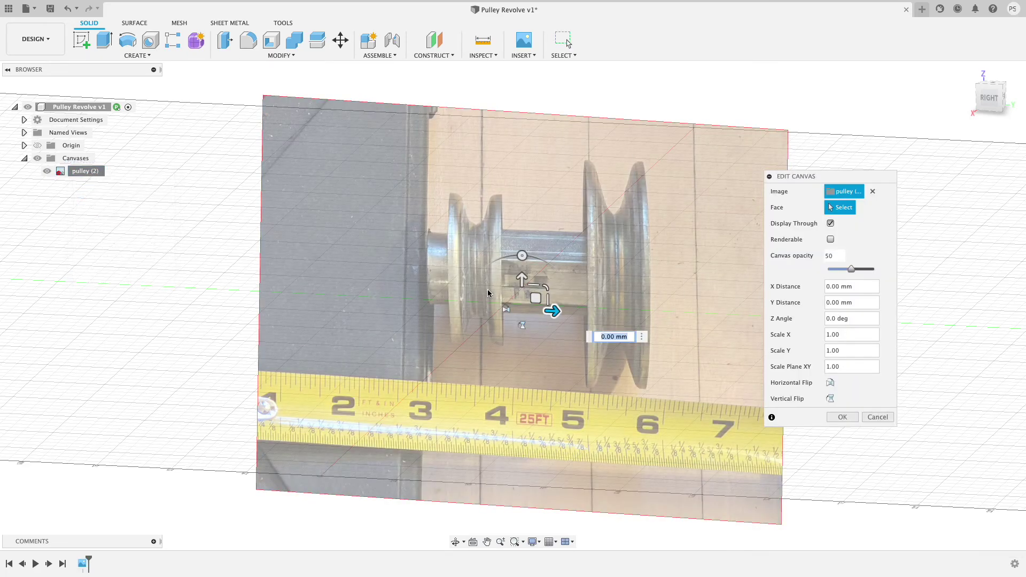
{"action": "left_click", "coordinate": [995, 102]}
{"action": "left_click_drag", "start_coordinate": [535, 294], "coordinate": [616, 328]}
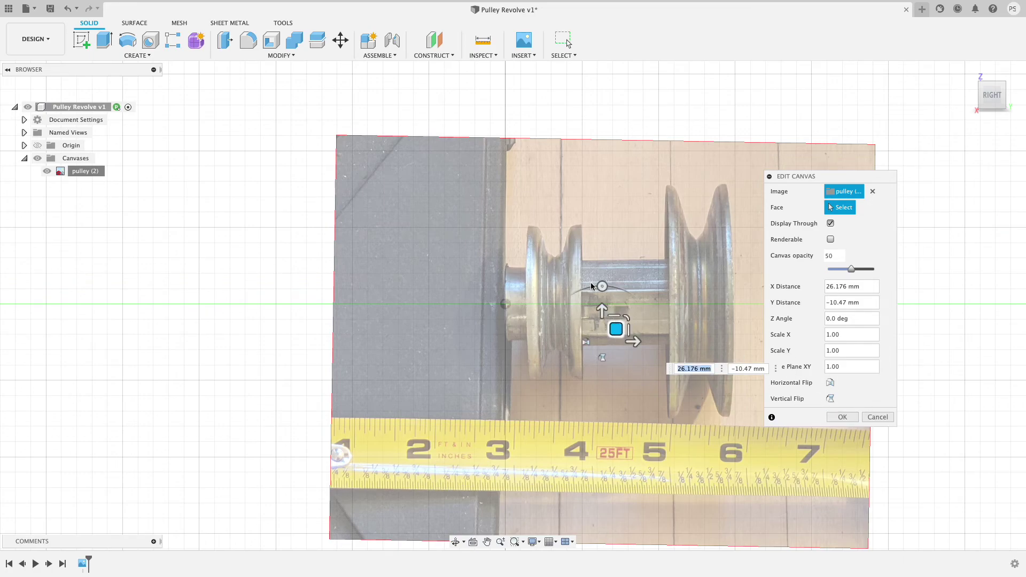
{"action": "left_click", "coordinate": [842, 417]}
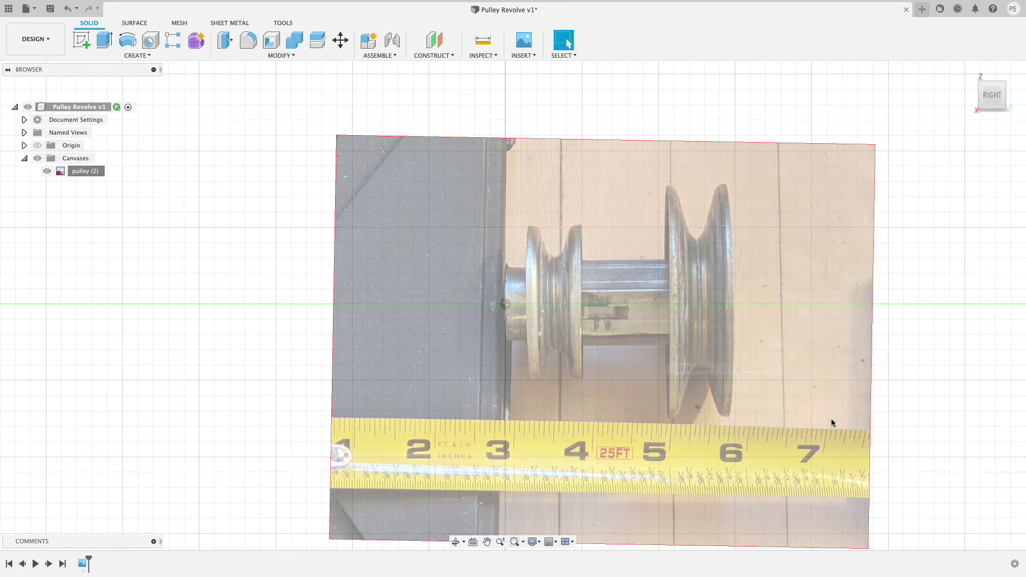
{"action": "scroll", "coordinate": [540, 299], "scroll_direction": "up", "scroll_amount": 2}
{"action": "scroll", "coordinate": [541, 304], "scroll_direction": "up", "scroll_amount": 3}
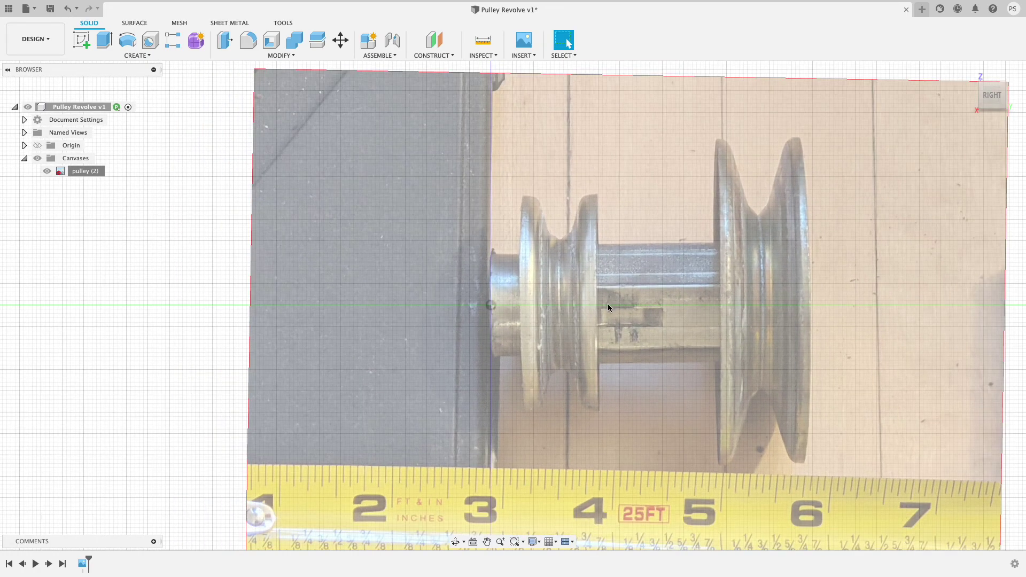
{"action": "scroll", "coordinate": [530, 325], "scroll_direction": "up", "scroll_amount": 1}
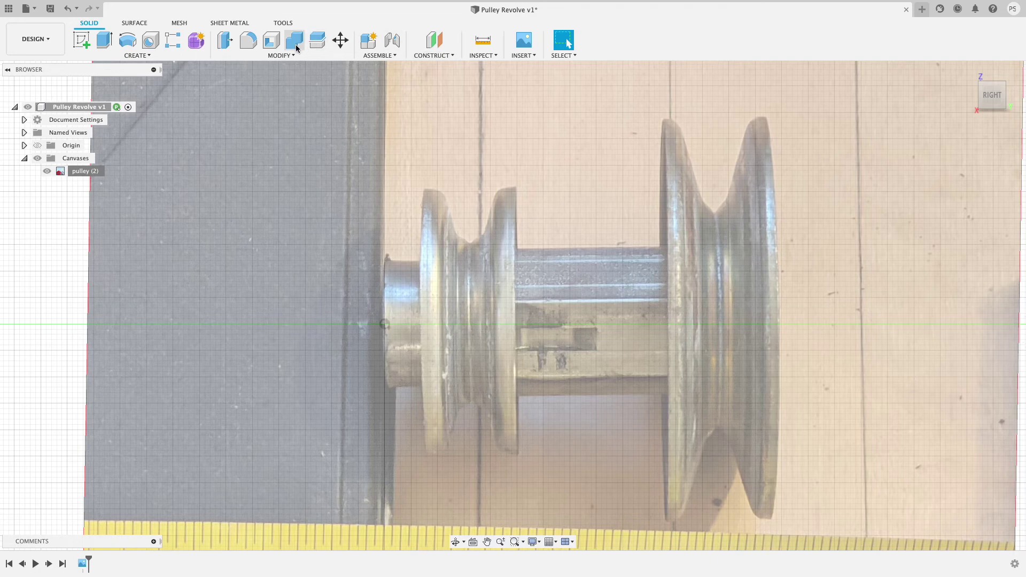
- Start a sketch on the plane behind the pulley photo
{"action": "left_click", "coordinate": [81, 40]}
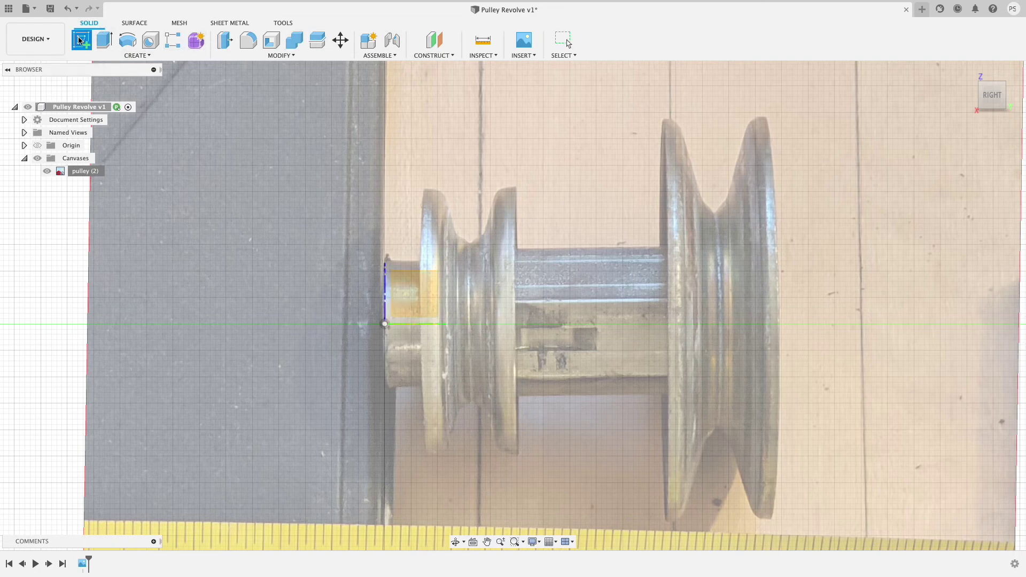
{"action": "left_click", "coordinate": [432, 298]}
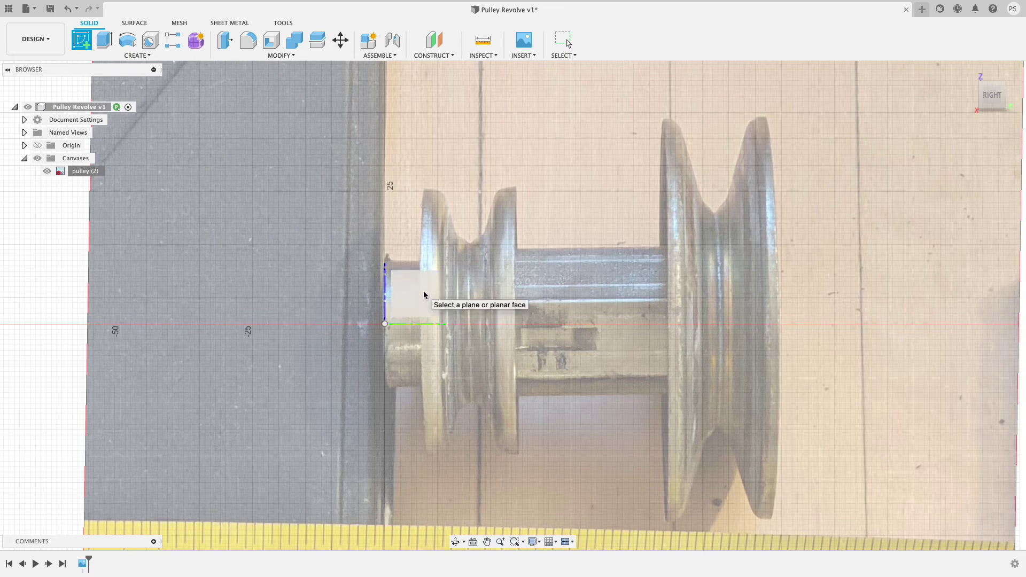
{"action": "left_click", "coordinate": [424, 292]}
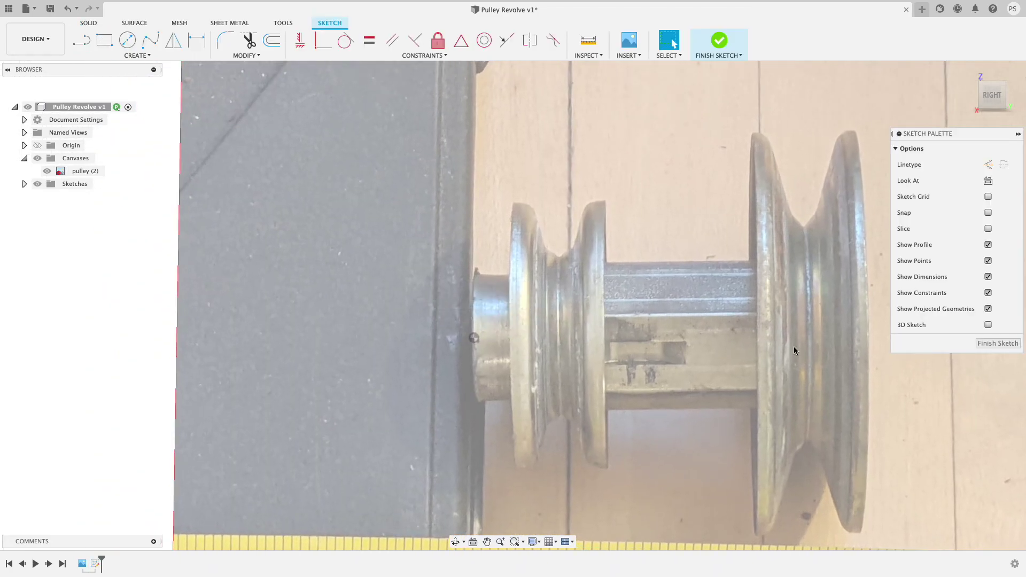
{"action": "middle_click_drag", "start_coordinate": [793, 347], "coordinate": [627, 335]}
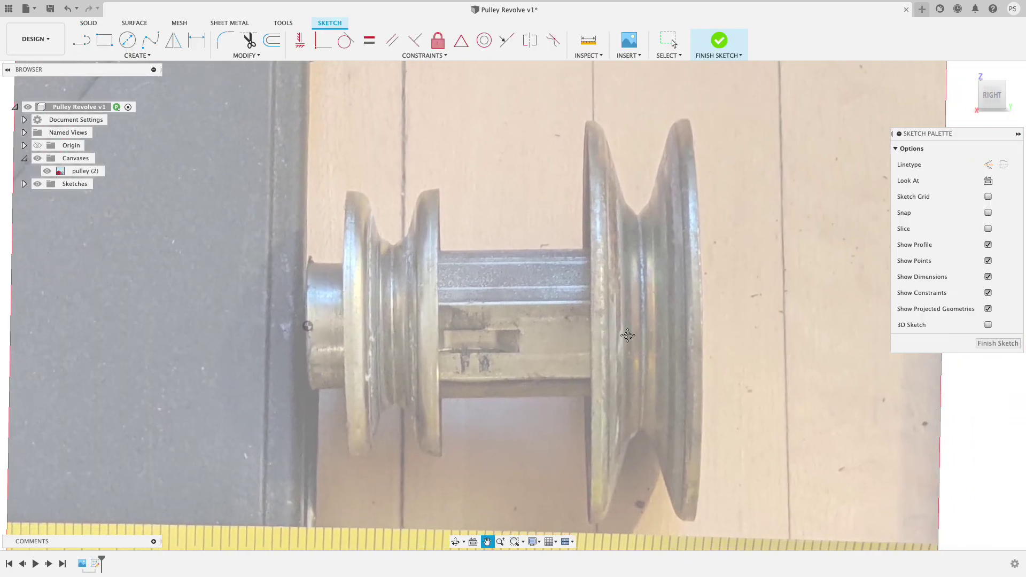
- Draw a horizontal construction centreline from the shaft's left end past the large flange
{"action": "left_click", "coordinate": [81, 46]}
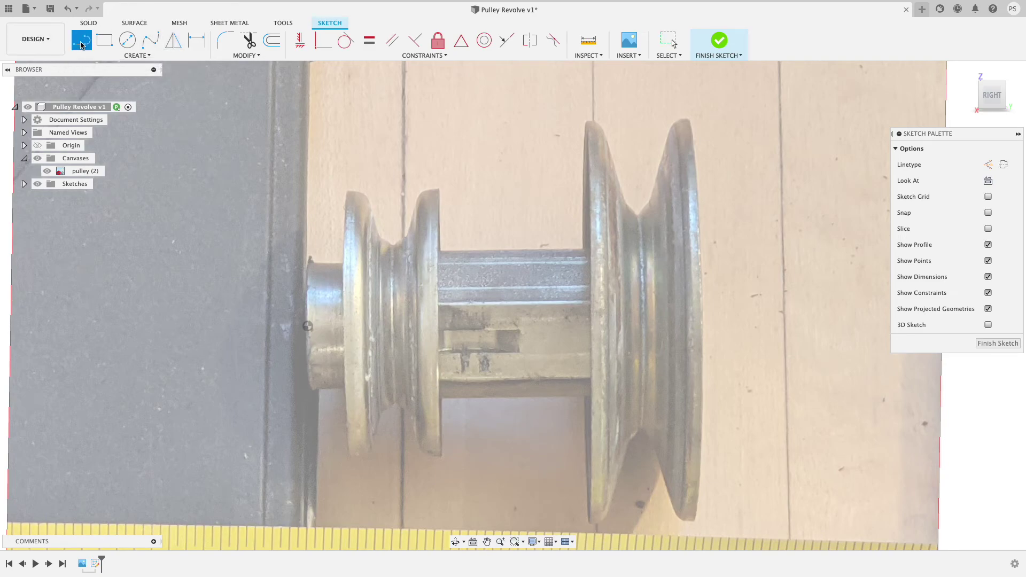
{"action": "left_click", "coordinate": [988, 165]}
{"action": "left_click", "coordinate": [307, 326]}
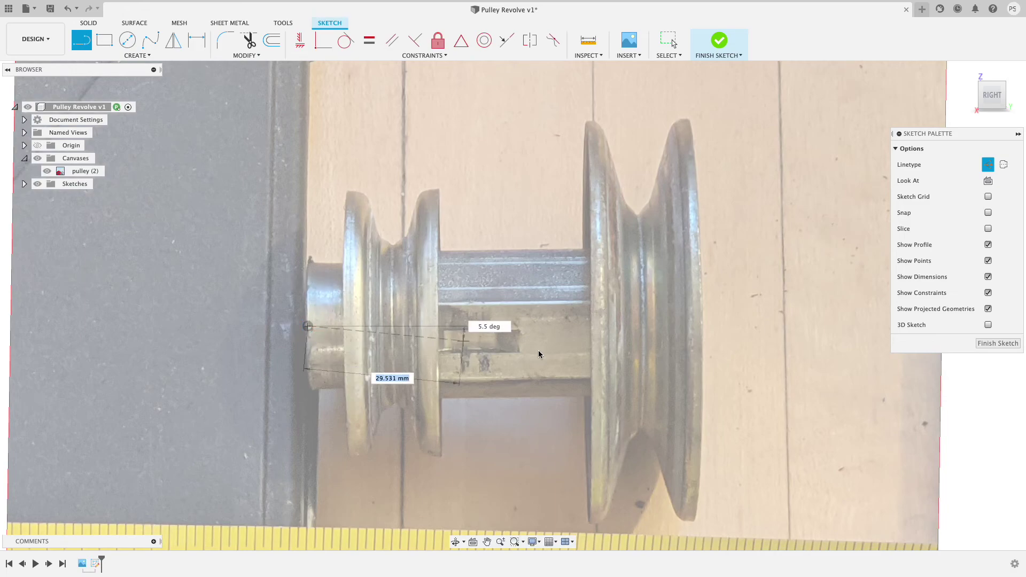
{"action": "left_click", "coordinate": [828, 326]}
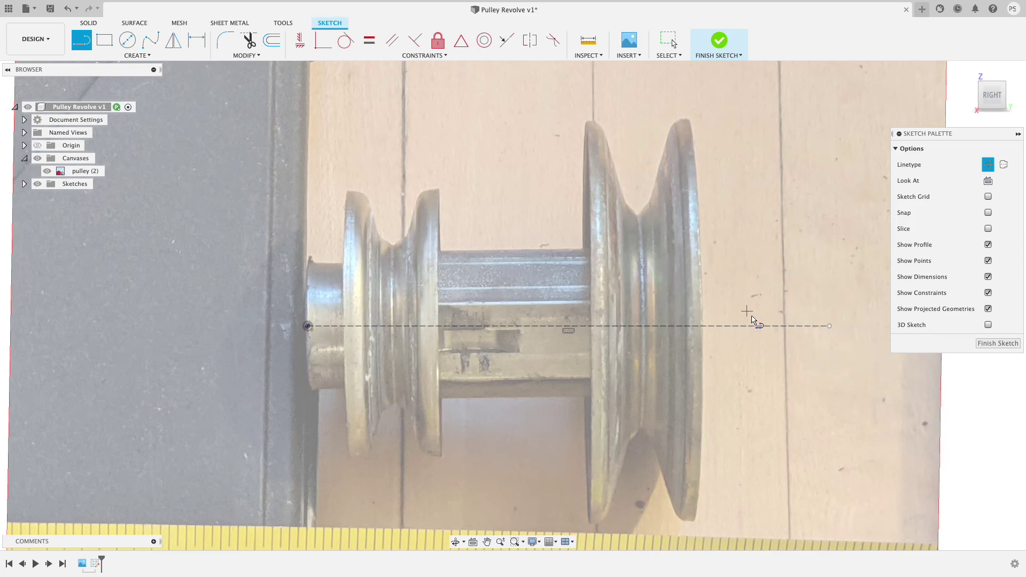
{"action": "left_click", "coordinate": [987, 165]}
- Draw the base line along the axis from below the large flange to the shaft's left end, then start a vertical line at its right end
{"action": "scroll", "coordinate": [342, 225], "scroll_direction": "up", "scroll_amount": 1}
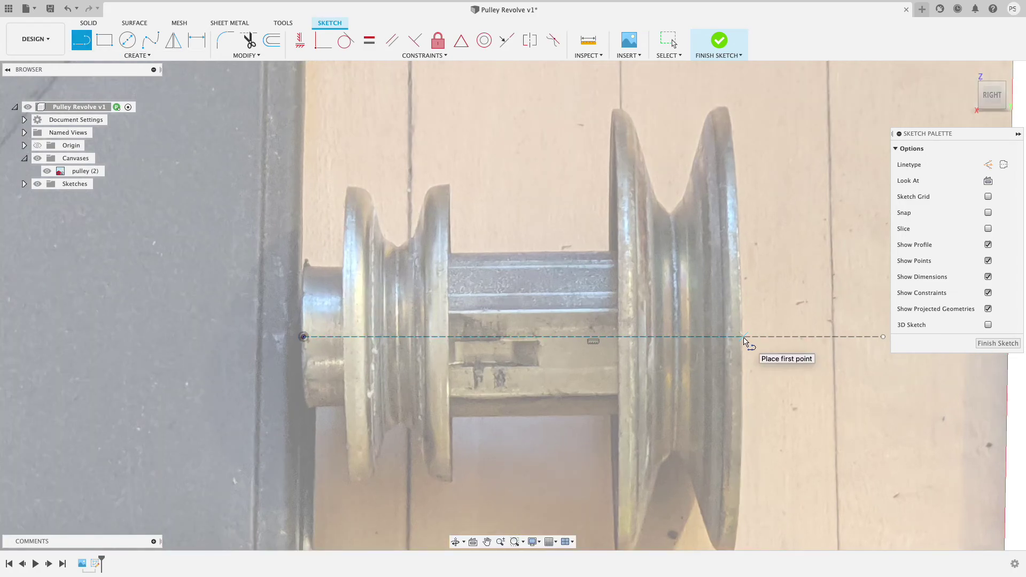
{"action": "left_click", "coordinate": [744, 337]}
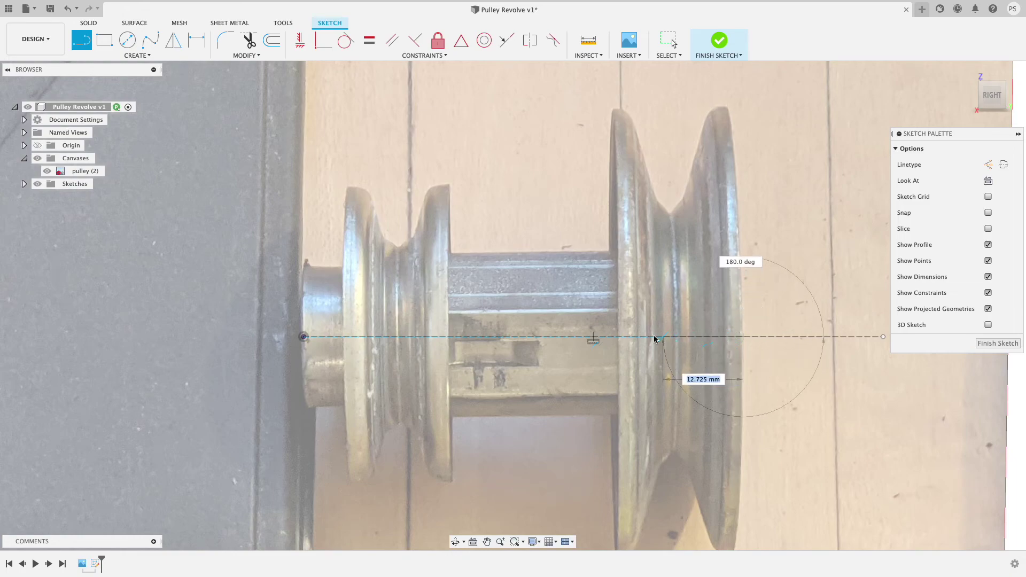
{"action": "left_click", "coordinate": [305, 338]}
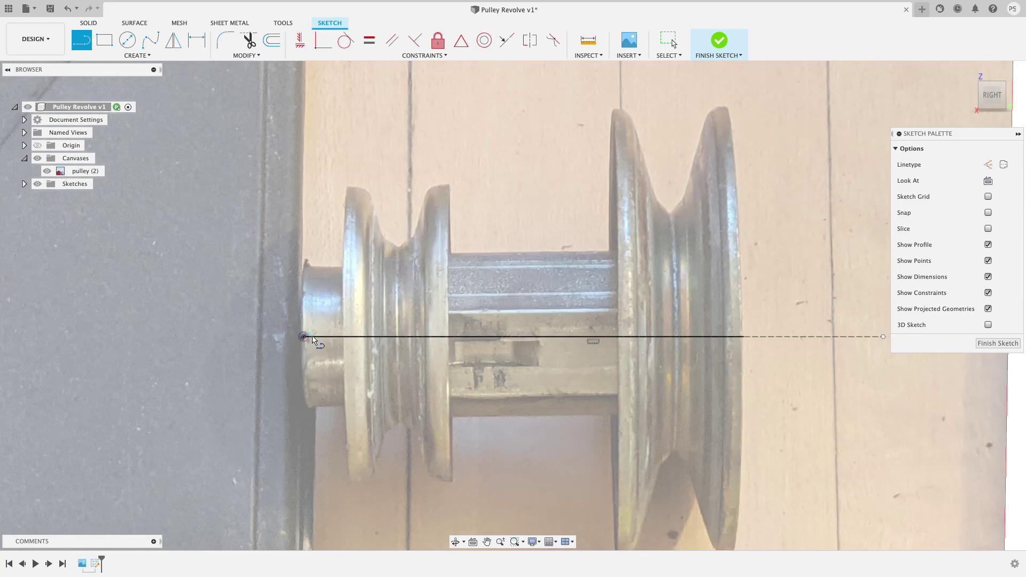
{"action": "scroll", "coordinate": [761, 316], "scroll_direction": "up", "scroll_amount": 1}
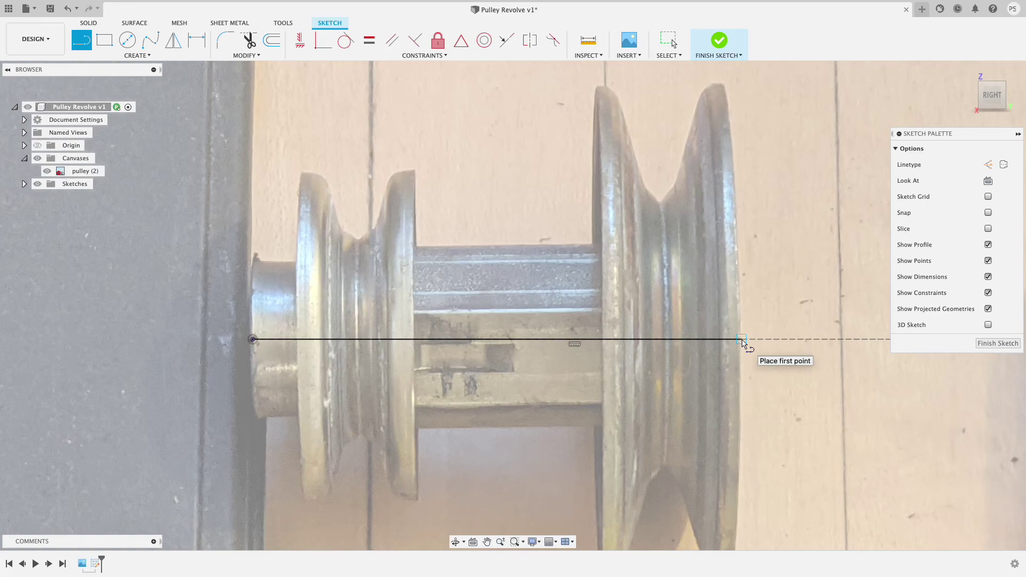
{"action": "left_click", "coordinate": [742, 339]}
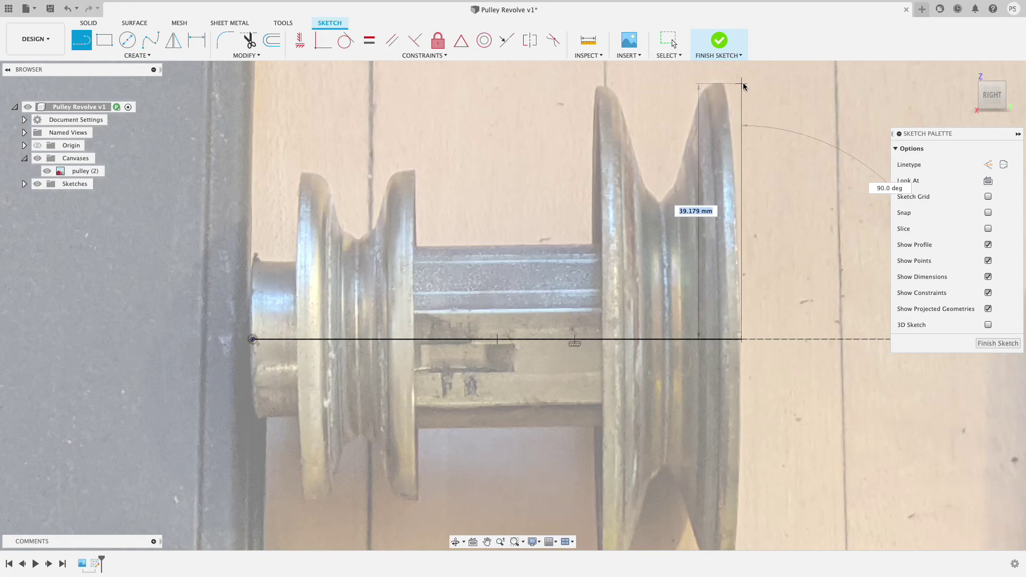
- Take the line up to the large flange's rim, across its top and slanted corner, then down the flange edge
{"action": "left_click", "coordinate": [743, 86]}
{"action": "scroll", "coordinate": [743, 86], "scroll_direction": "down", "scroll_amount": 2}
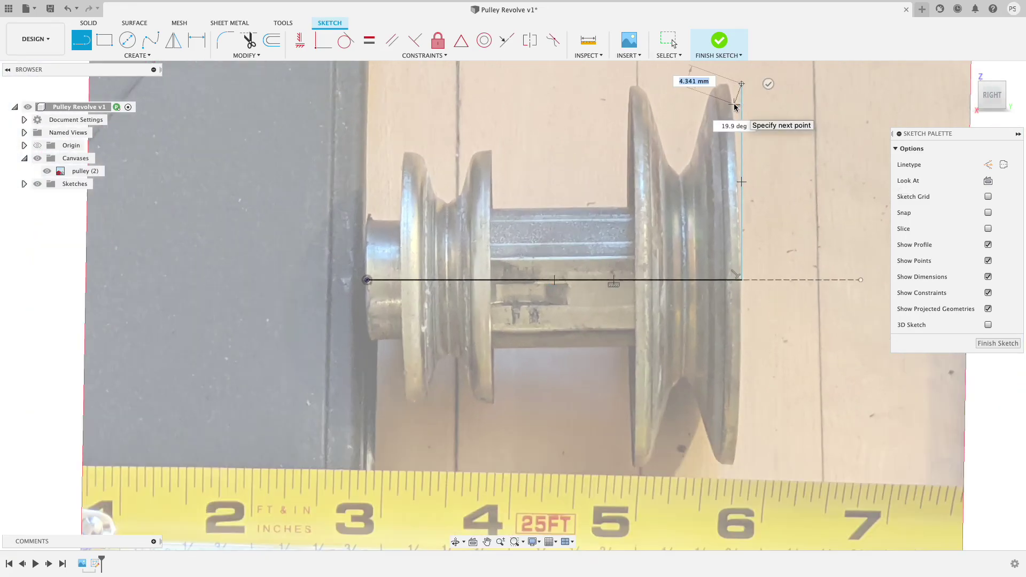
{"action": "scroll", "coordinate": [743, 86], "scroll_direction": "up", "scroll_amount": 5}
{"action": "middle_click_drag", "start_coordinate": [728, 130], "coordinate": [634, 343]}
{"action": "scroll", "coordinate": [633, 267], "scroll_direction": "up", "scroll_amount": 3}
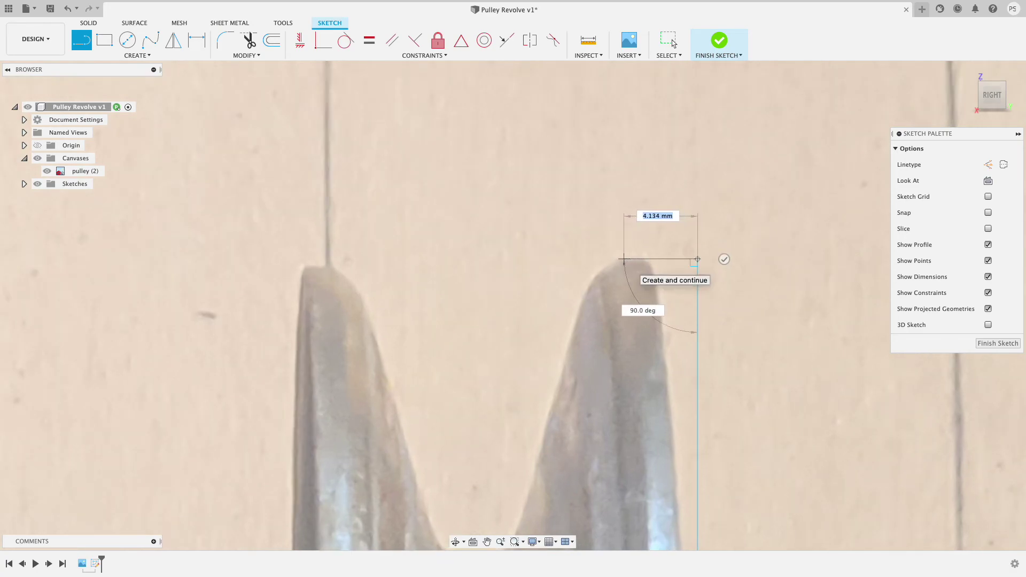
{"action": "left_click", "coordinate": [623, 259]}
{"action": "left_click", "coordinate": [593, 278]}
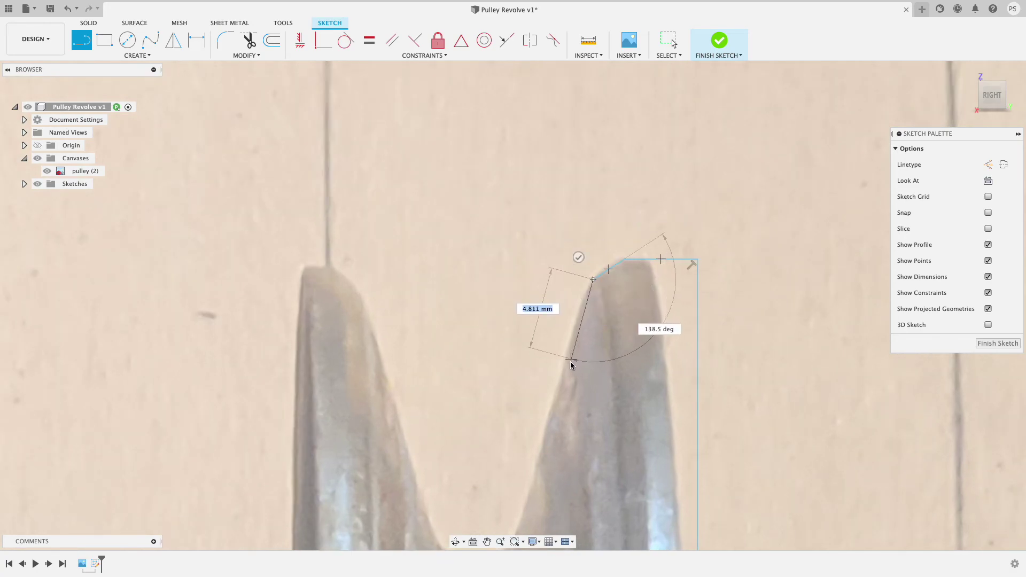
{"action": "left_click", "coordinate": [571, 333]}
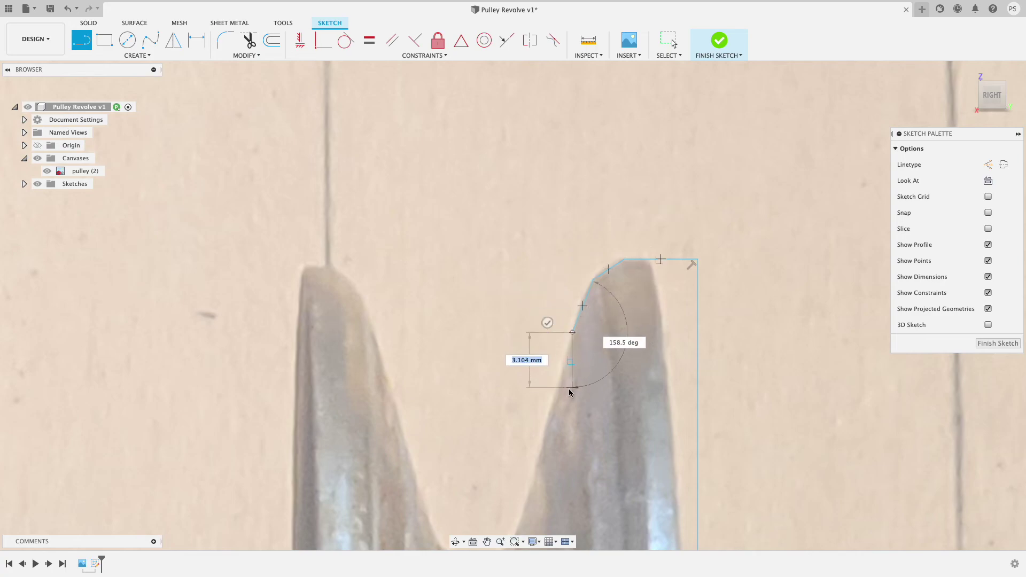
- Trace the V-groove down to its bottom, back up the wall and around the flange's rounded top
{"action": "middle_click_drag", "start_coordinate": [552, 423], "coordinate": [609, 171]}
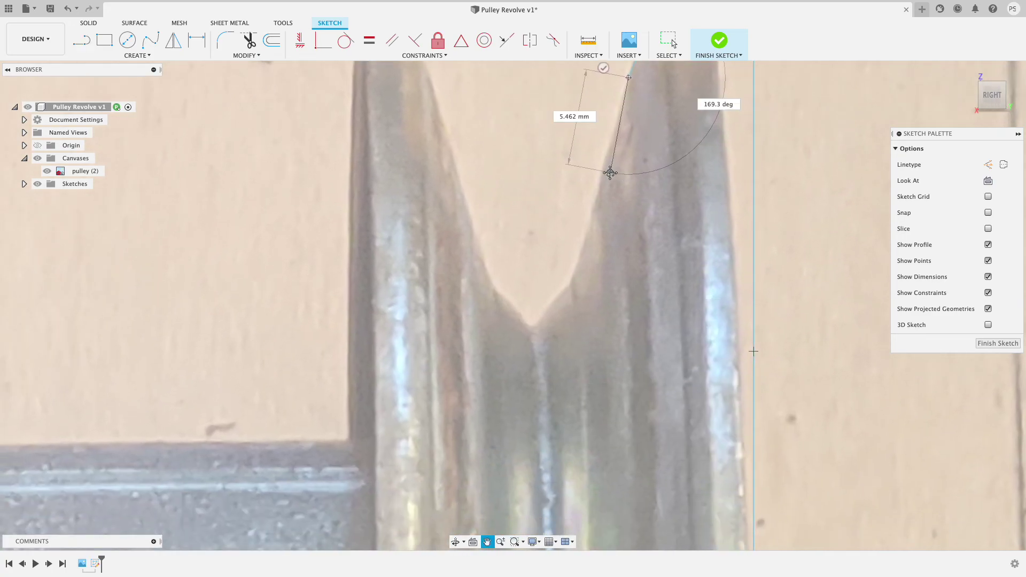
{"action": "left_click", "coordinate": [571, 279]}
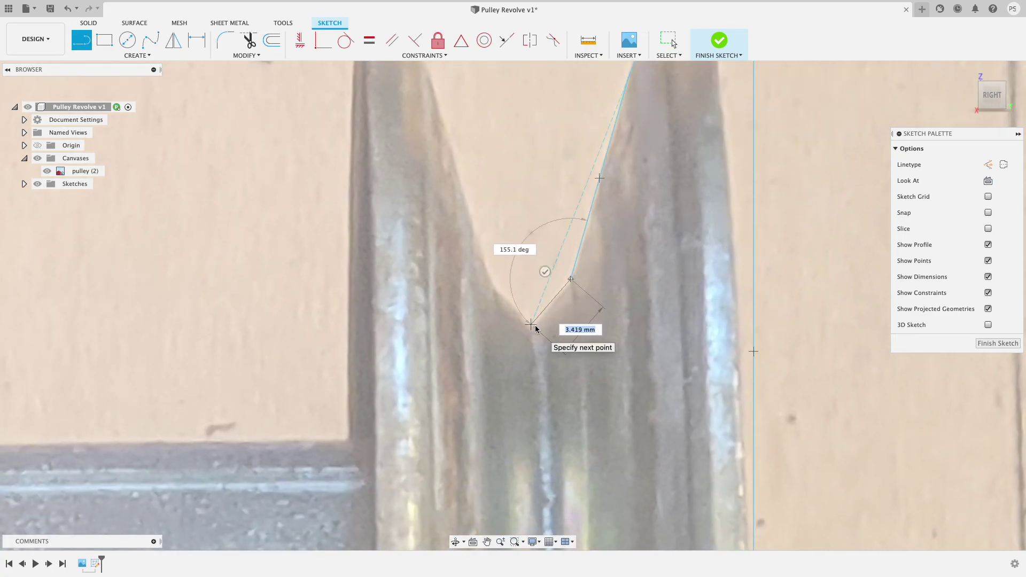
{"action": "scroll", "coordinate": [534, 328], "scroll_direction": "up", "scroll_amount": 2}
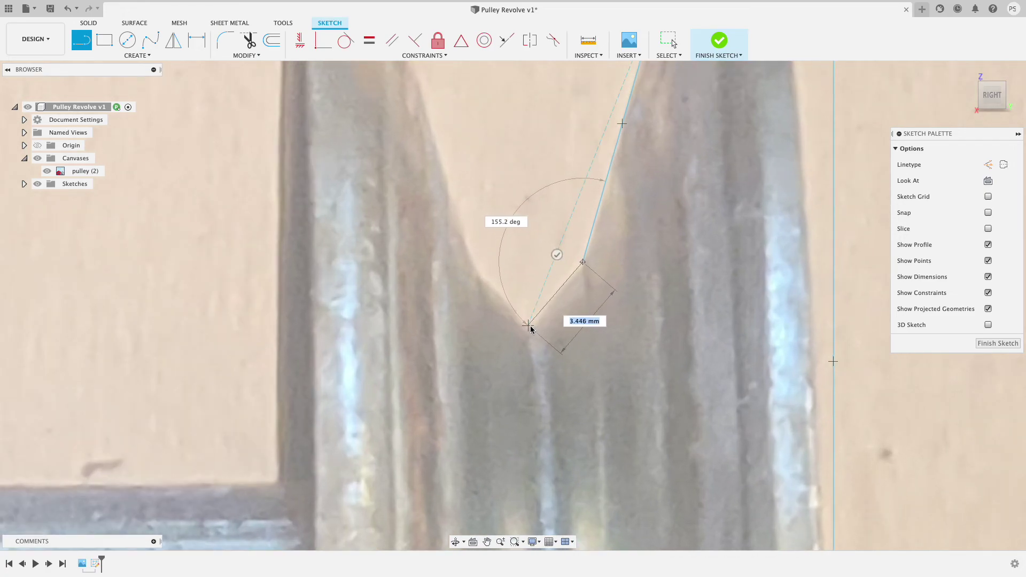
{"action": "left_click", "coordinate": [529, 326]}
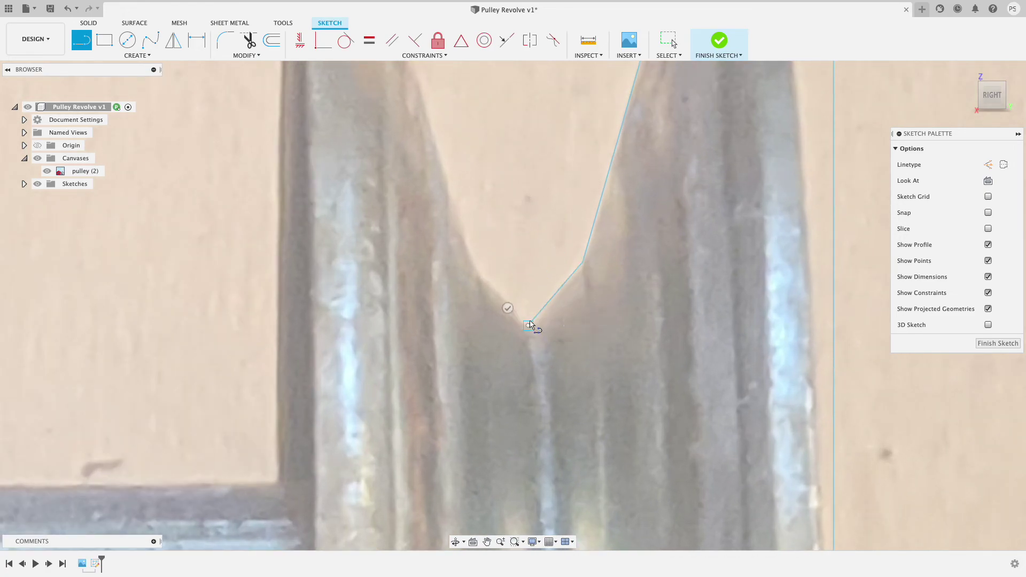
{"action": "left_click", "coordinate": [480, 276]}
{"action": "scroll", "coordinate": [480, 275], "scroll_direction": "down", "scroll_amount": 2}
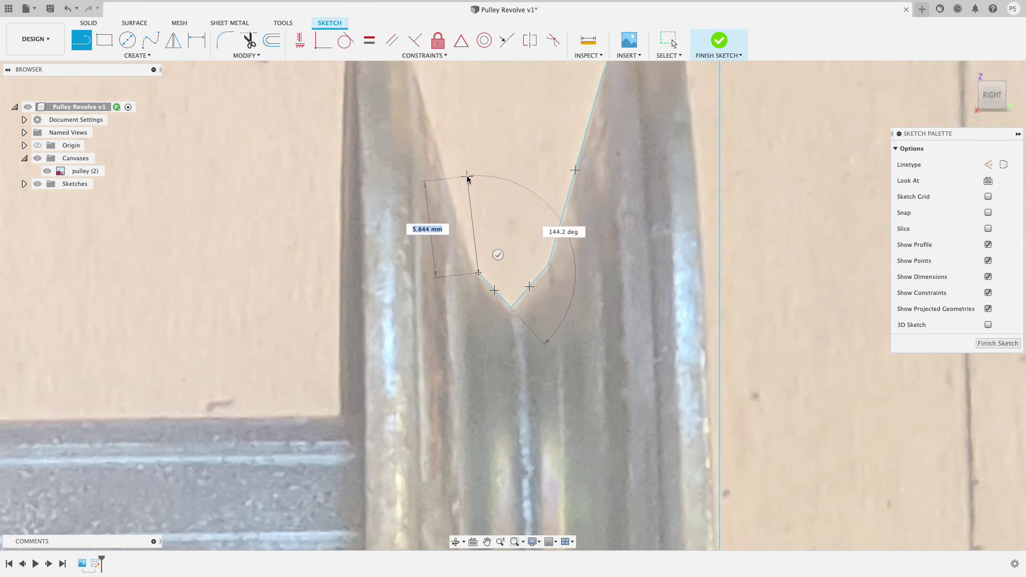
{"action": "middle_click_drag", "start_coordinate": [467, 178], "coordinate": [560, 348]}
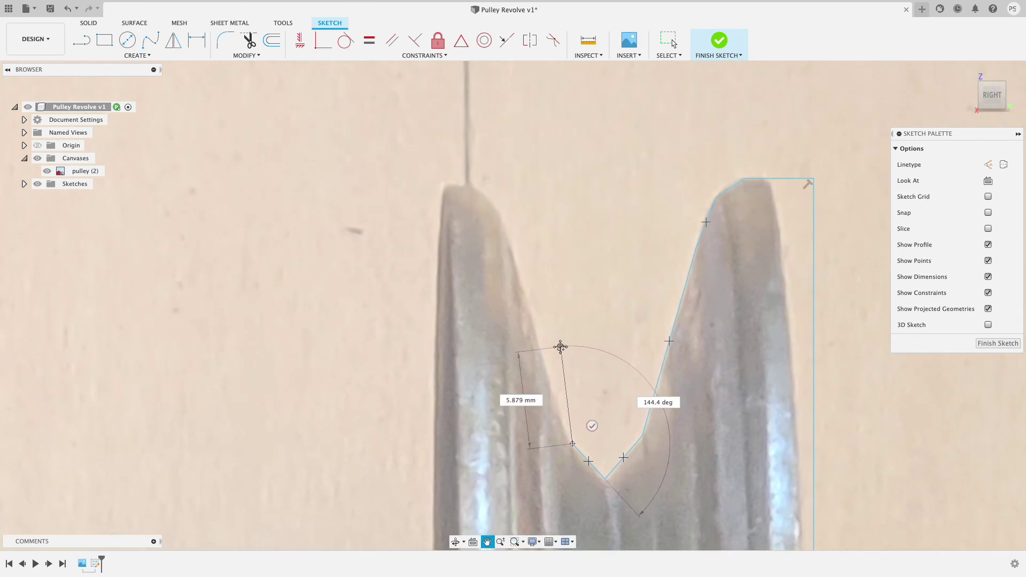
{"action": "left_click", "coordinate": [507, 234]}
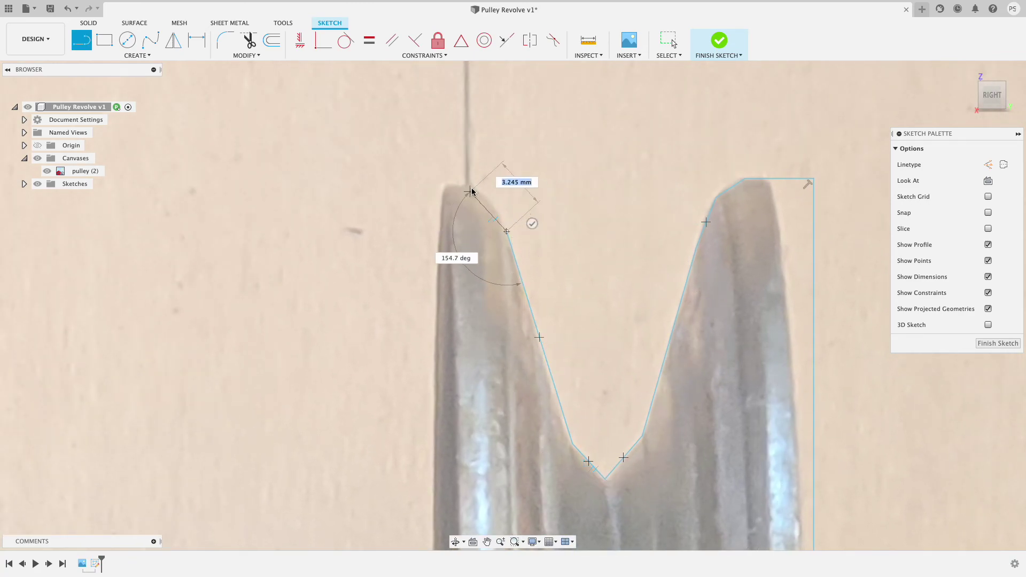
{"action": "left_click", "coordinate": [486, 199]}
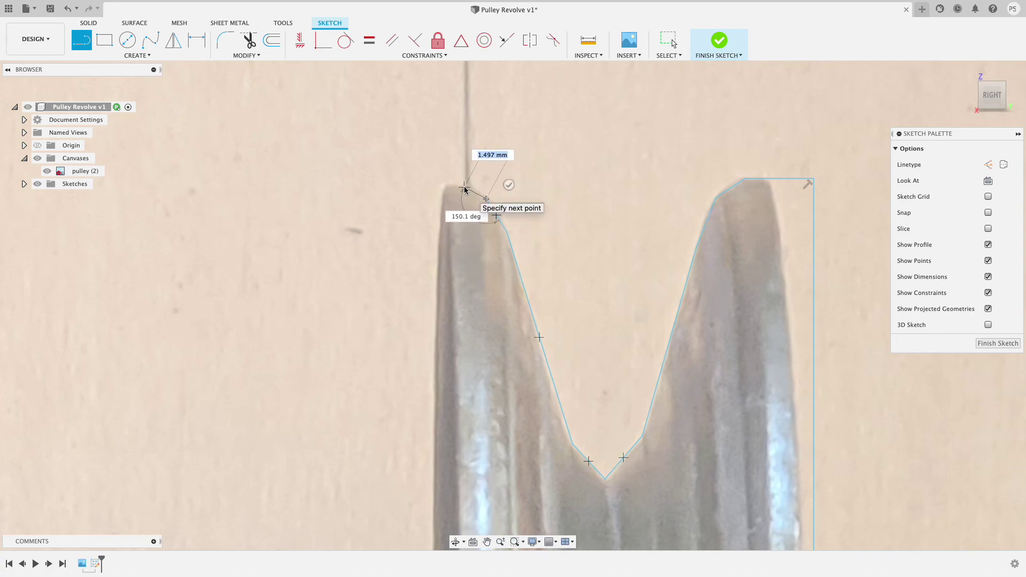
{"action": "left_click", "coordinate": [465, 188]}
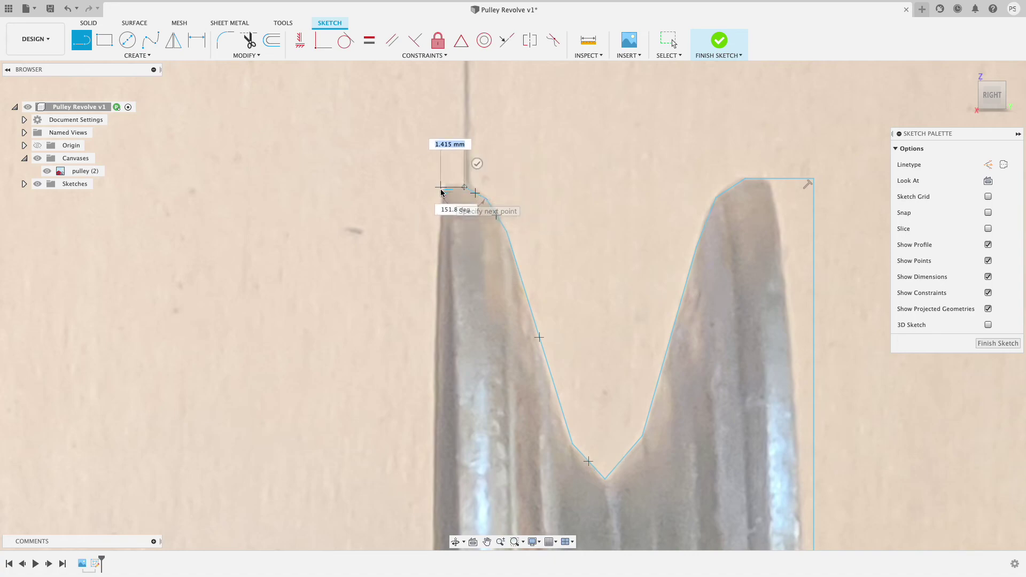
{"action": "left_click", "coordinate": [441, 189]}
- Continue the outline down to the hub, along the hub to the next flange and up its face
{"action": "scroll", "coordinate": [449, 192], "scroll_direction": "down", "scroll_amount": 3}
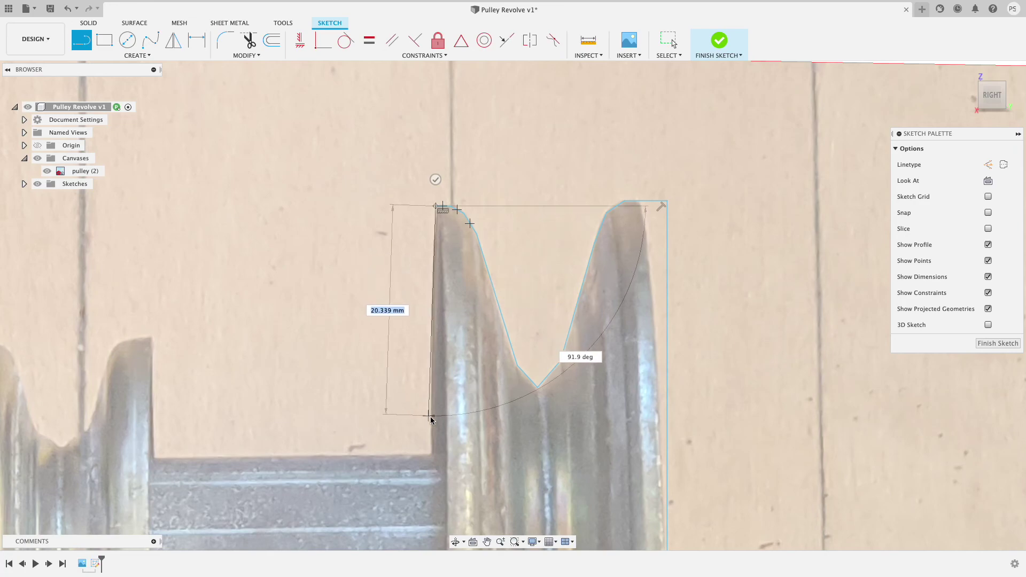
{"action": "scroll", "coordinate": [433, 420], "scroll_direction": "up", "scroll_amount": 1}
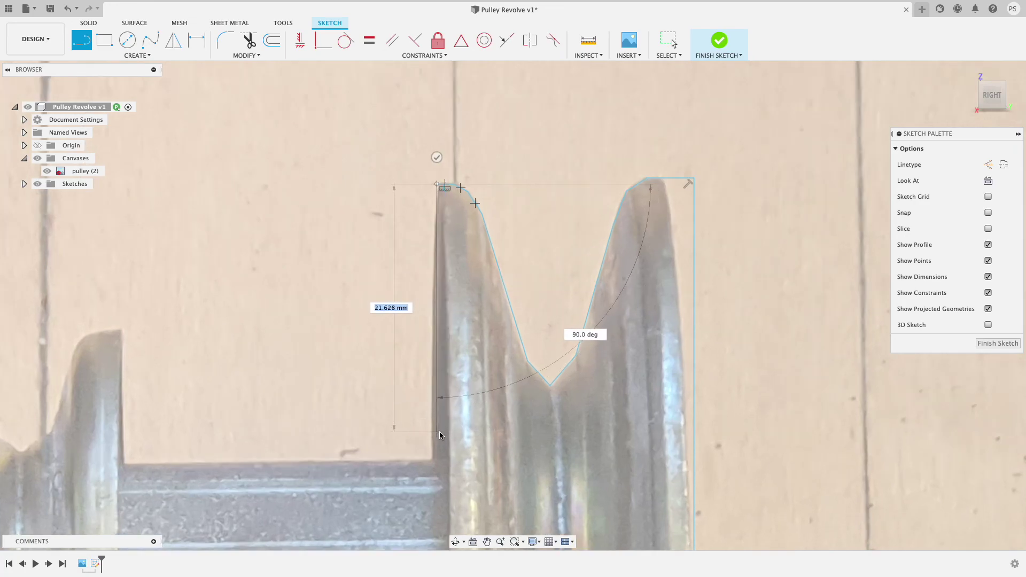
{"action": "left_click", "coordinate": [436, 458]}
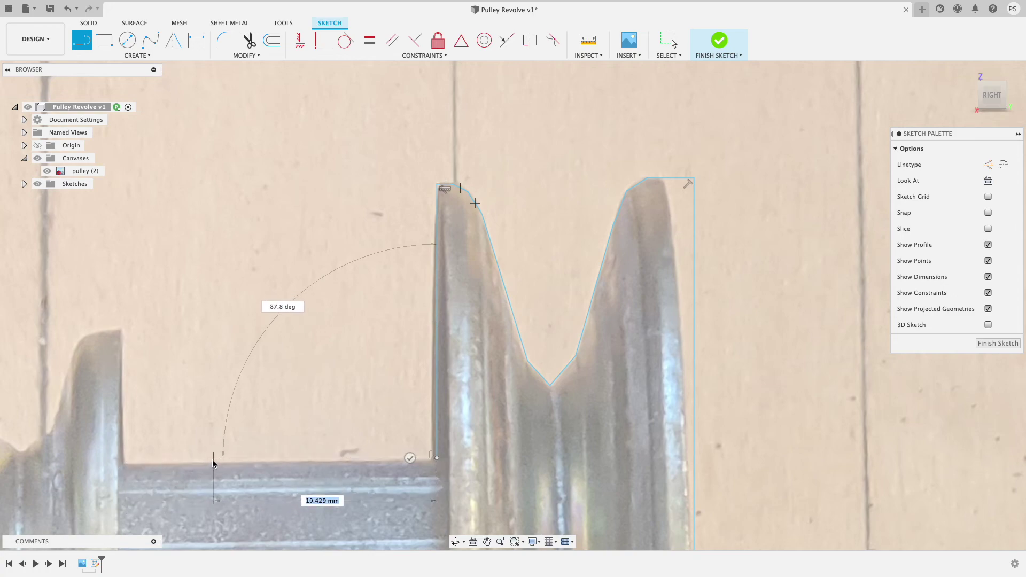
{"action": "left_click", "coordinate": [123, 459]}
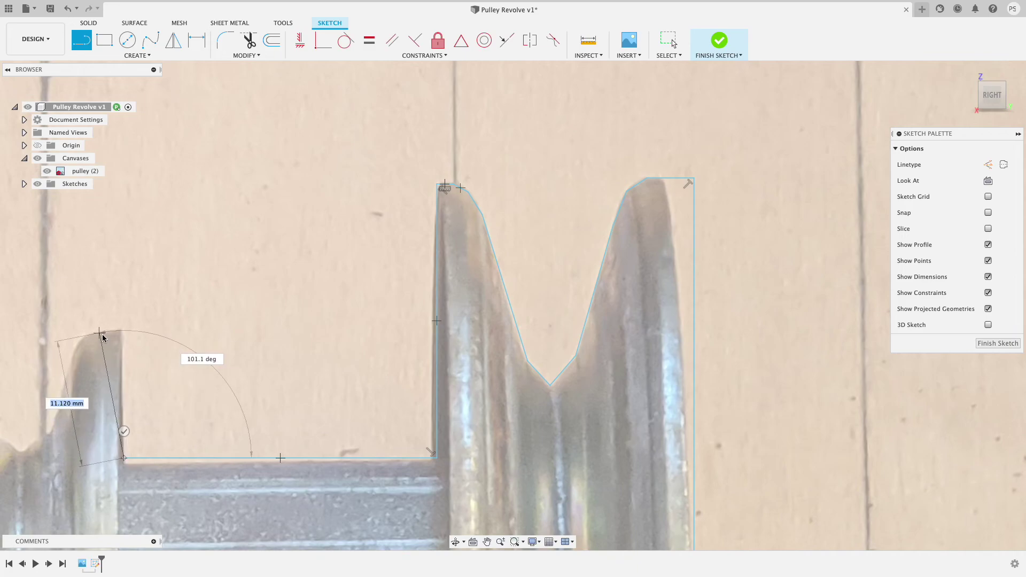
{"action": "left_click", "coordinate": [121, 332]}
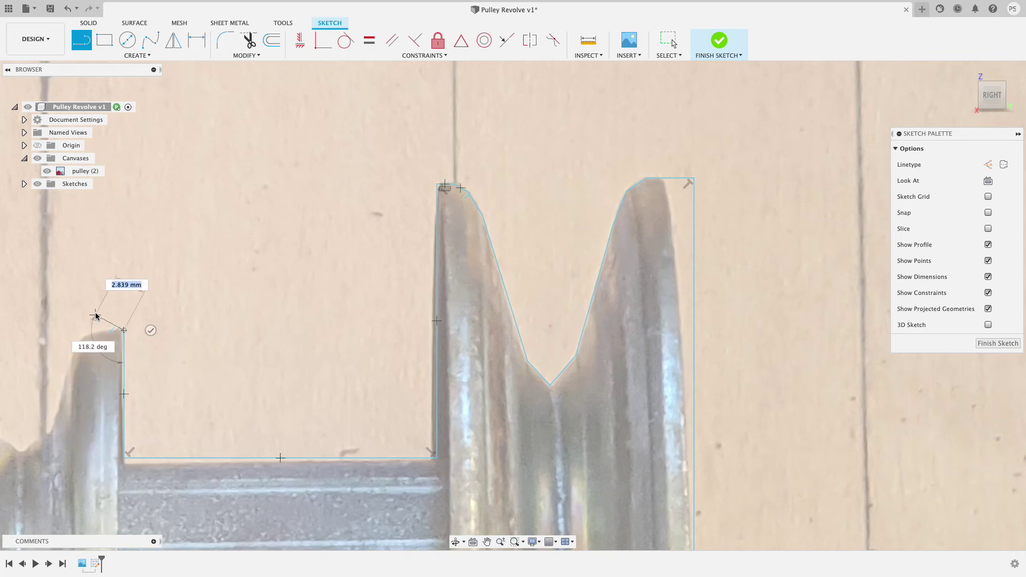
{"action": "middle_click_drag", "start_coordinate": [97, 321], "coordinate": [470, 275]}
- Trace across the small flange top, down its rounded shoulder and groove wall to the groove bottom
{"action": "scroll", "coordinate": [470, 292], "scroll_direction": "up", "scroll_amount": 3}
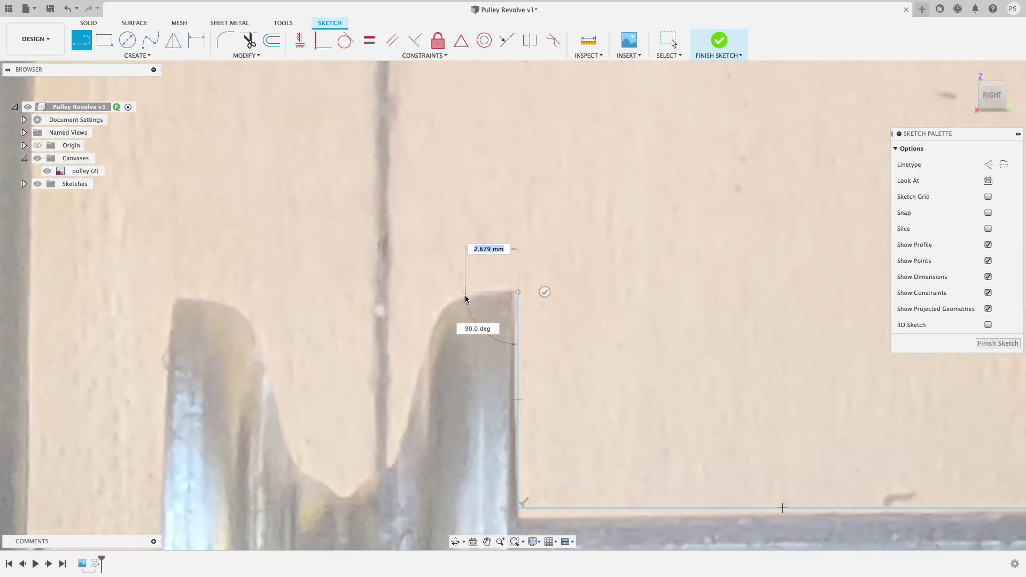
{"action": "left_click", "coordinate": [467, 298]}
{"action": "left_click", "coordinate": [441, 314]}
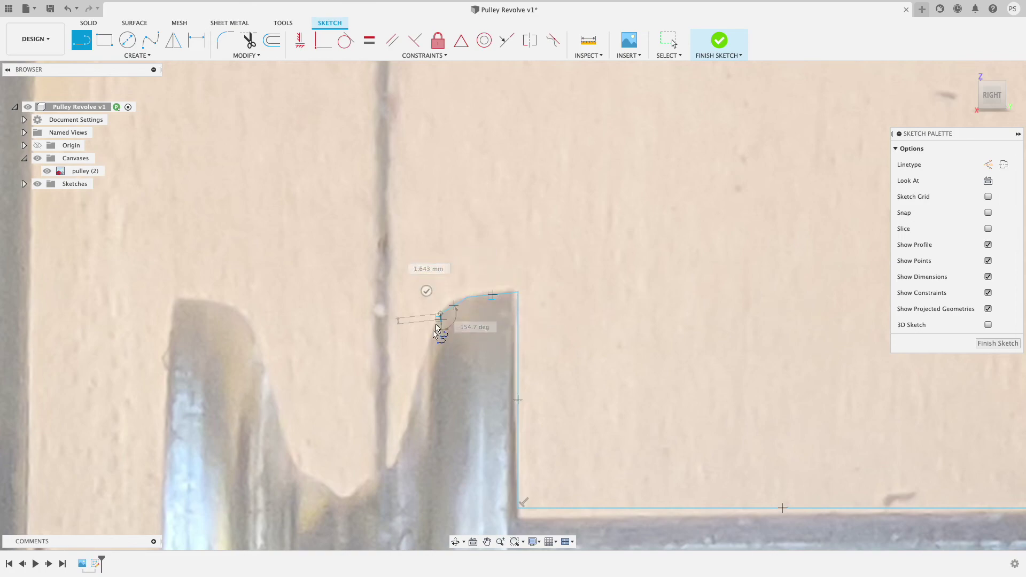
{"action": "left_click", "coordinate": [402, 443]}
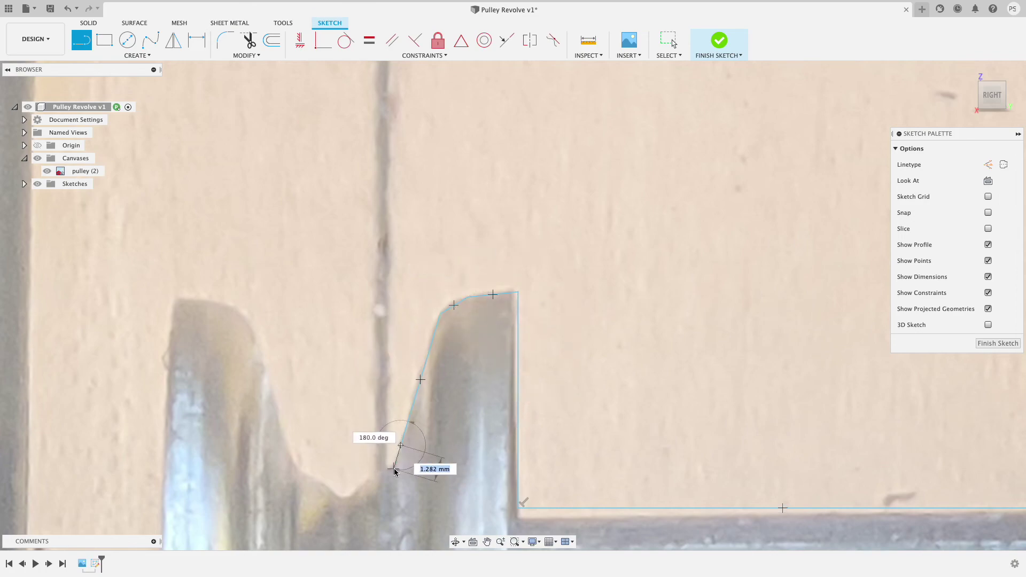
{"action": "left_click", "coordinate": [393, 466]}
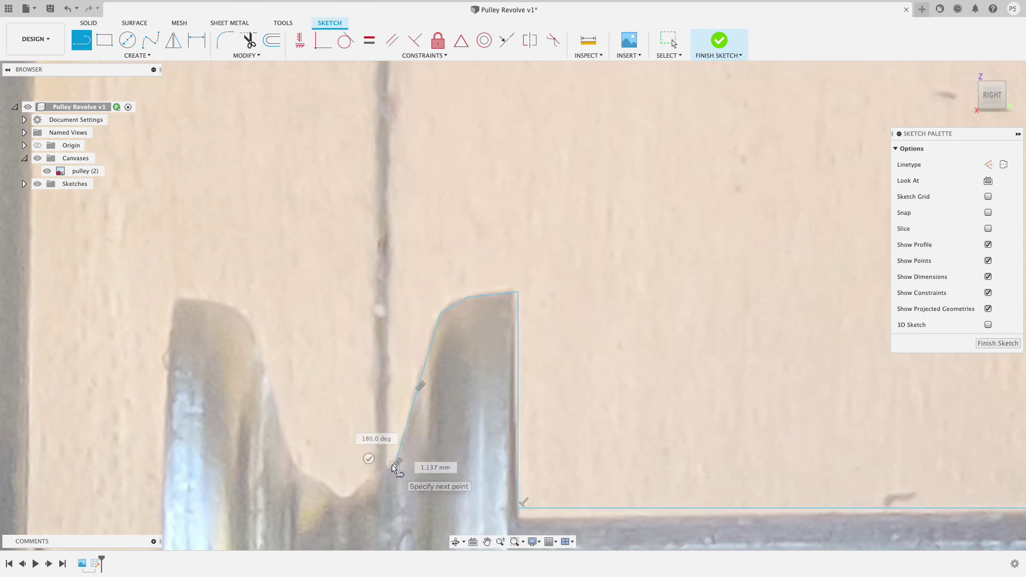
{"action": "left_click", "coordinate": [361, 487]}
{"action": "scroll", "coordinate": [344, 507], "scroll_direction": "up", "scroll_amount": 2}
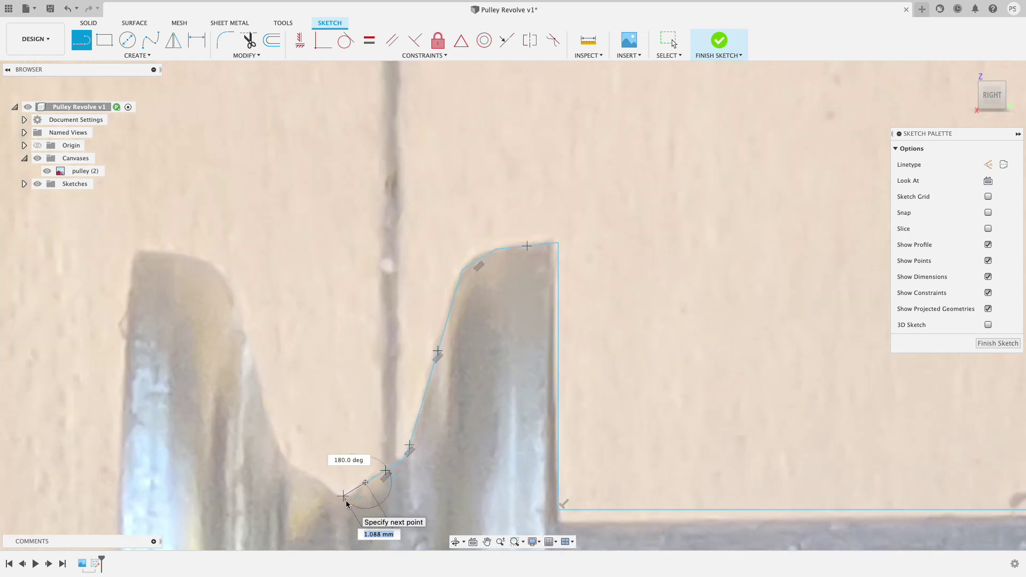
{"action": "left_click", "coordinate": [344, 496]}
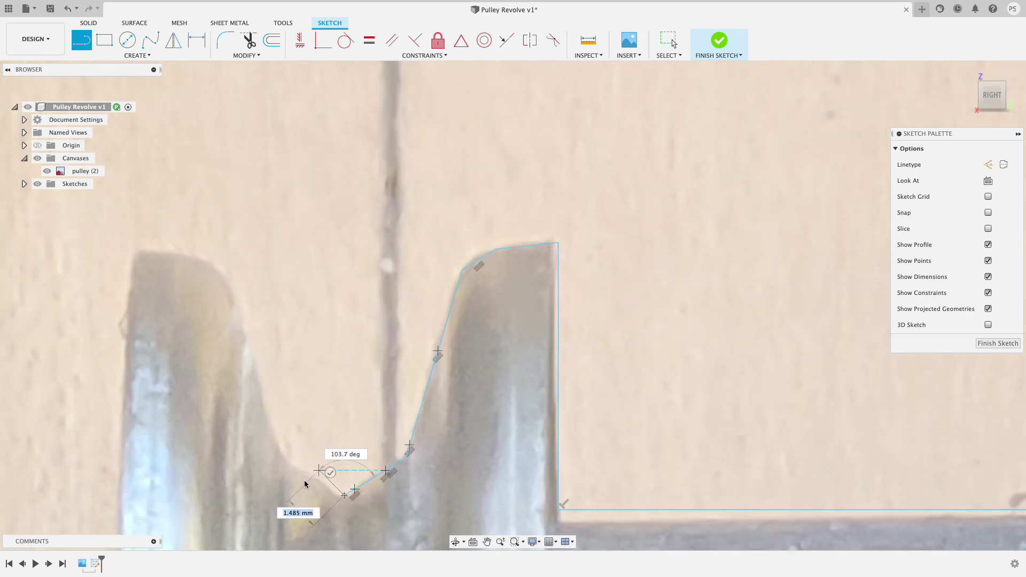
- Trace back up the groove's opposite wall to the flange shoulder and along the flange top
{"action": "left_click", "coordinate": [287, 458]}
{"action": "left_click", "coordinate": [256, 366]}
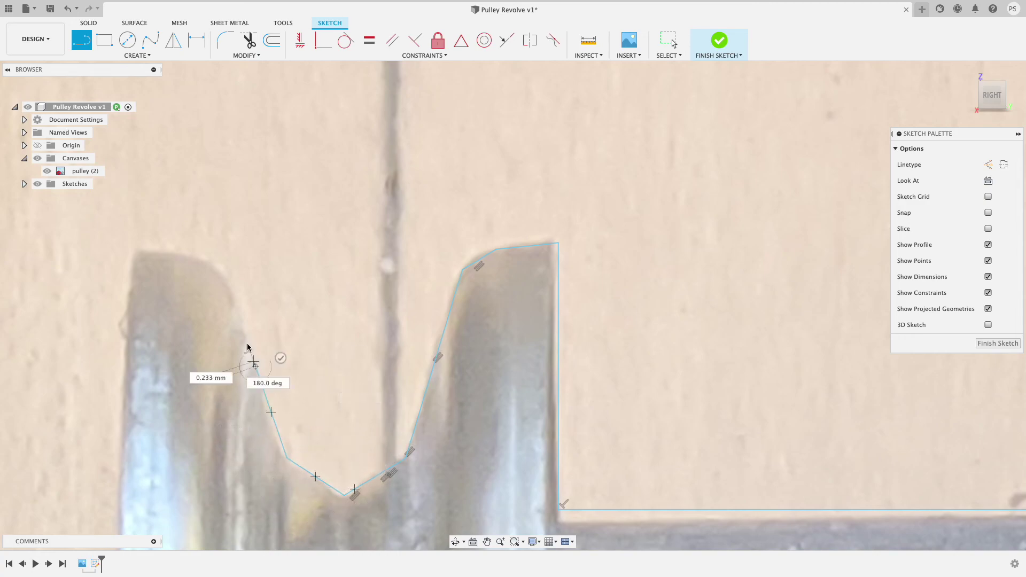
{"action": "left_click", "coordinate": [230, 291]}
{"action": "left_click", "coordinate": [203, 258]}
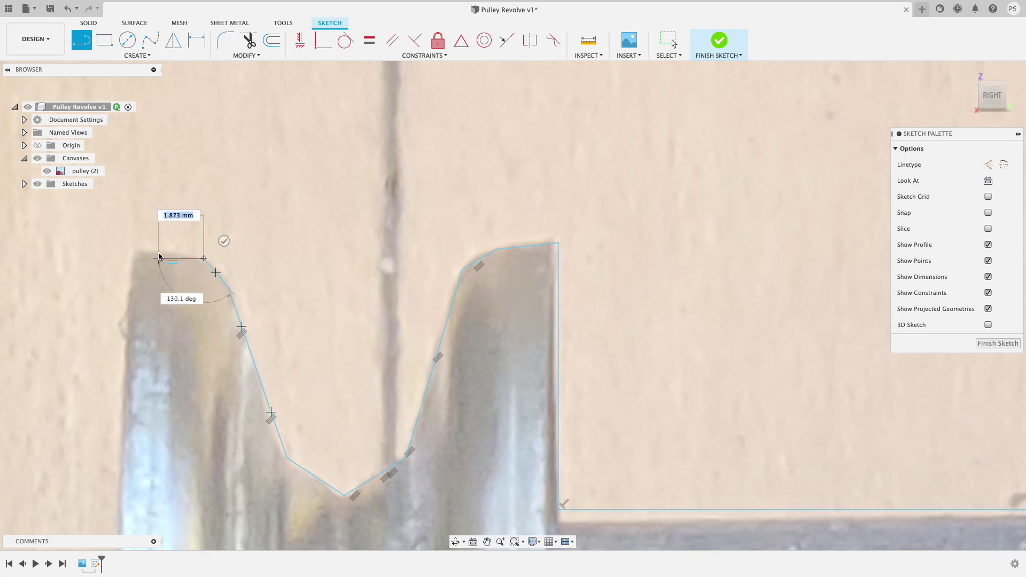
{"action": "left_click", "coordinate": [135, 253]}
{"action": "scroll", "coordinate": [135, 252], "scroll_direction": "down", "scroll_amount": 3}
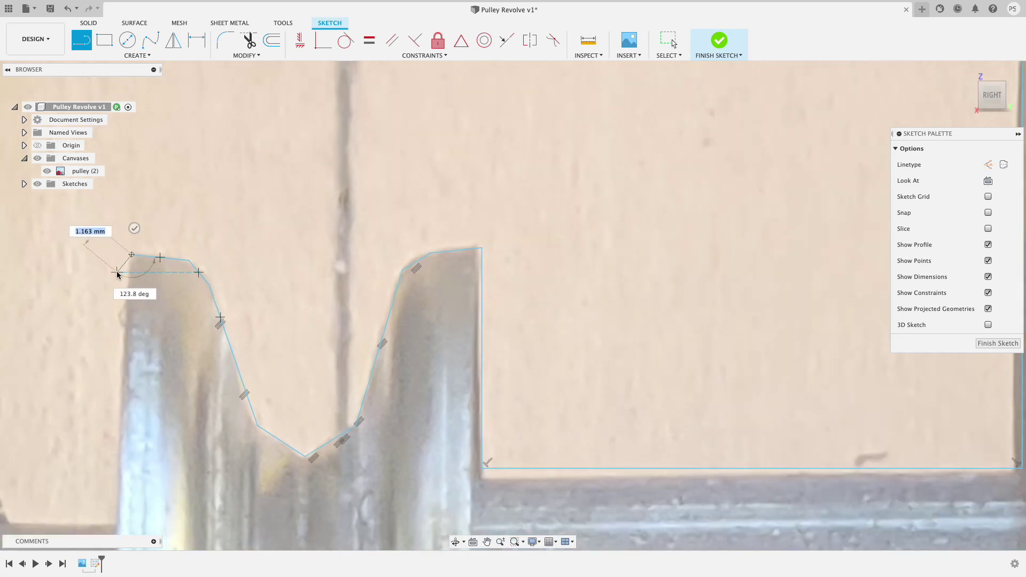
{"action": "mouse_move", "coordinate": [230, 374]}
{"action": "middle_mouse_down"}
{"action": "mouse_move", "coordinate": [190, 342]}
{"action": "mouse_move", "coordinate": [384, 119]}
{"action": "middle_mouse_up"}
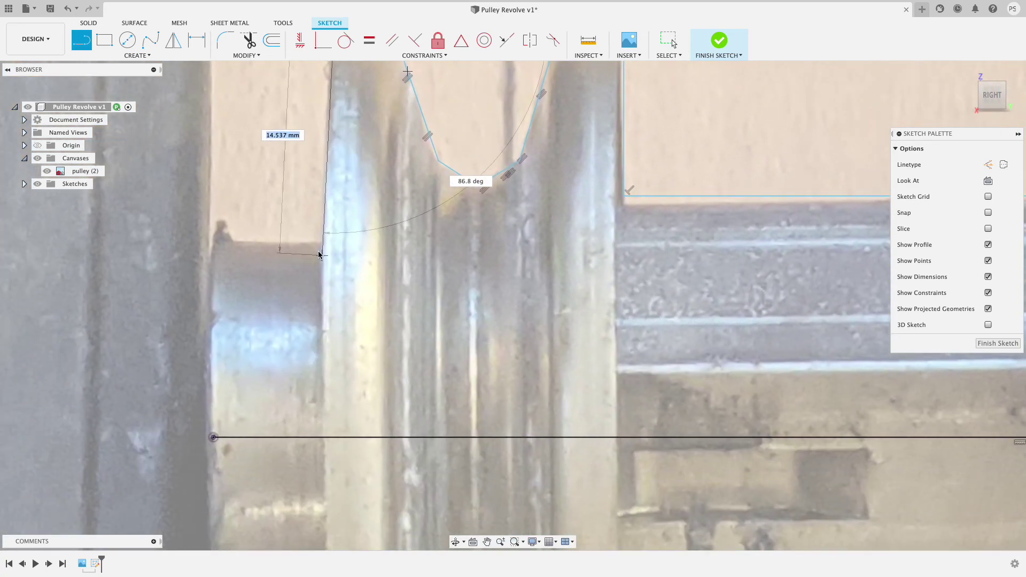
{"action": "scroll", "coordinate": [324, 245], "scroll_direction": "up", "scroll_amount": 5}
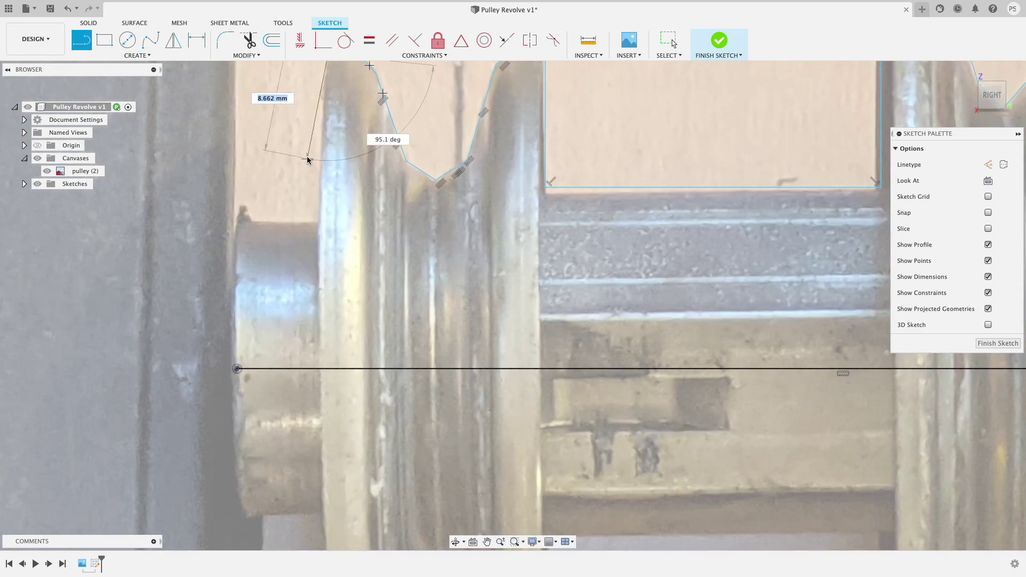
{"action": "left_click", "coordinate": [325, 243]}
{"action": "left_click", "coordinate": [288, 232]}
- Drop the outline to the hub, run across the shaft top and close it at the origin
{"action": "scroll", "coordinate": [280, 232], "scroll_direction": "up", "scroll_amount": 3}
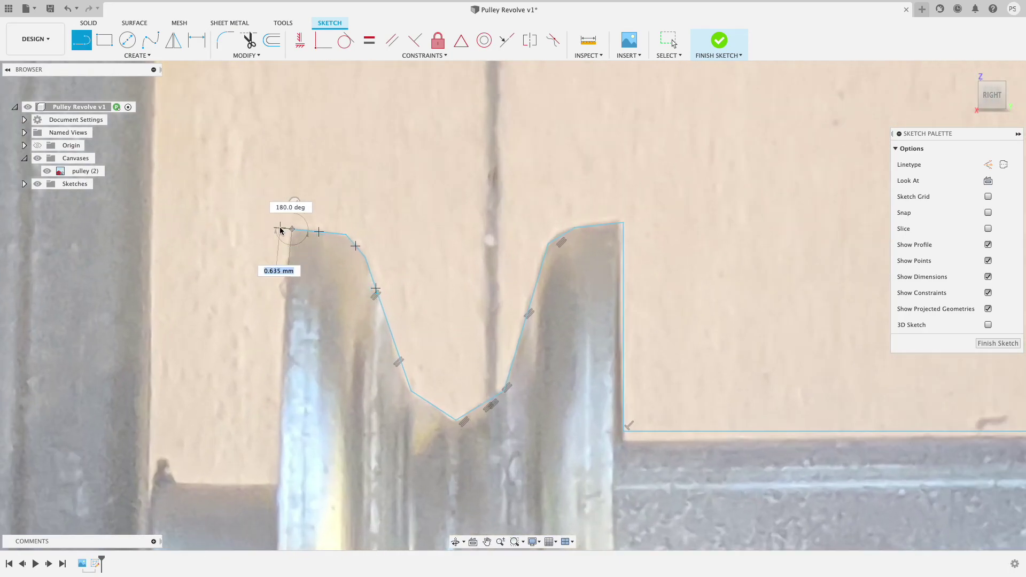
{"action": "scroll", "coordinate": [280, 230], "scroll_direction": "up", "scroll_amount": 1}
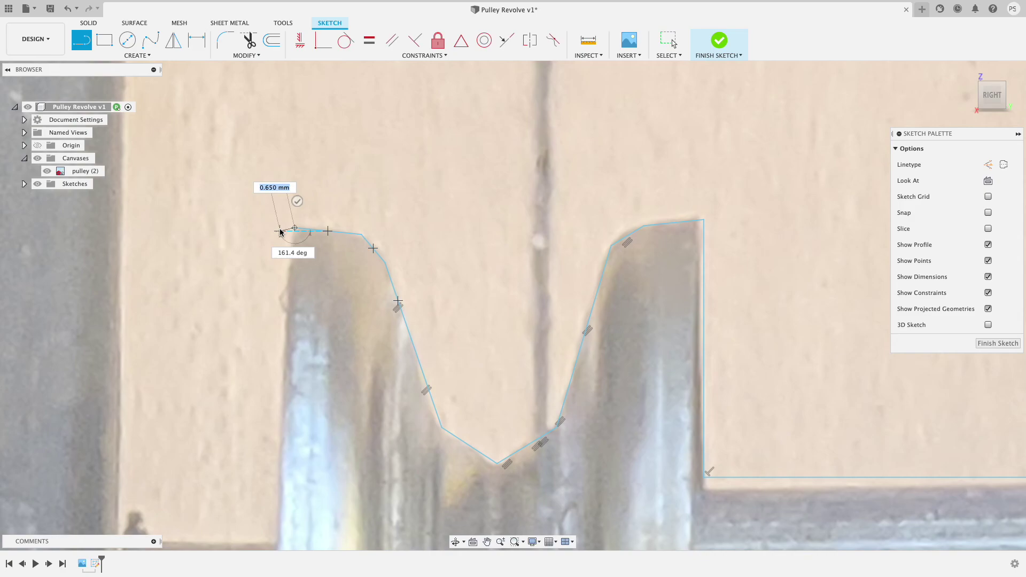
{"action": "scroll", "coordinate": [288, 467], "scroll_direction": "up", "scroll_amount": 2}
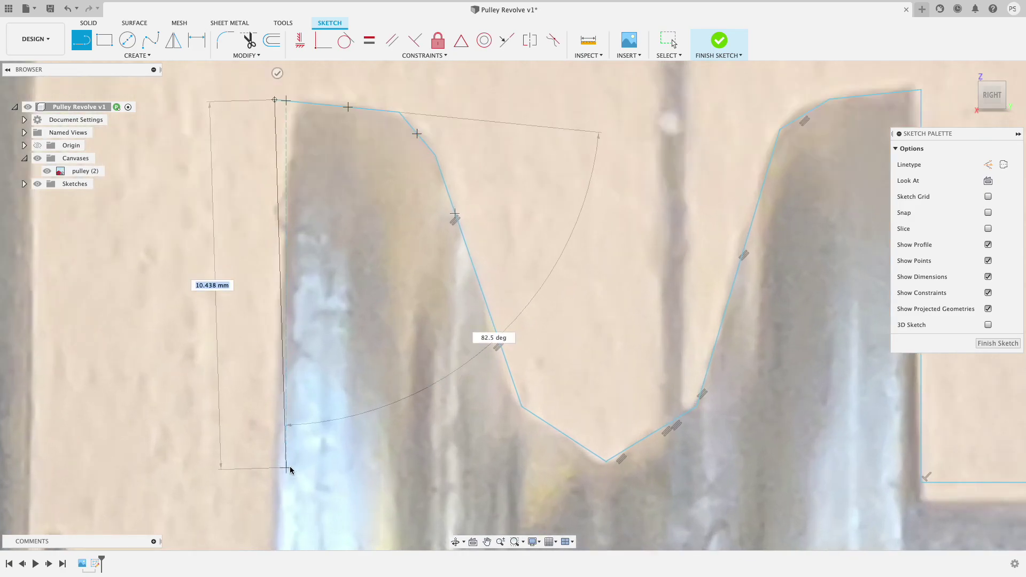
{"action": "scroll", "coordinate": [289, 466], "scroll_direction": "down", "scroll_amount": 3}
{"action": "middle_click_drag", "start_coordinate": [289, 465], "coordinate": [286, 282]}
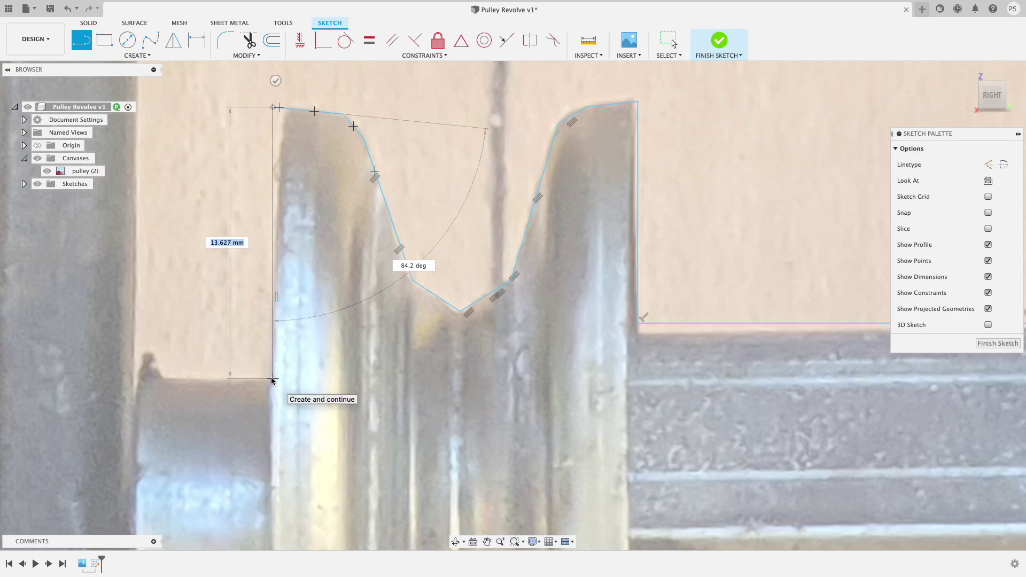
{"action": "left_click", "coordinate": [272, 379]}
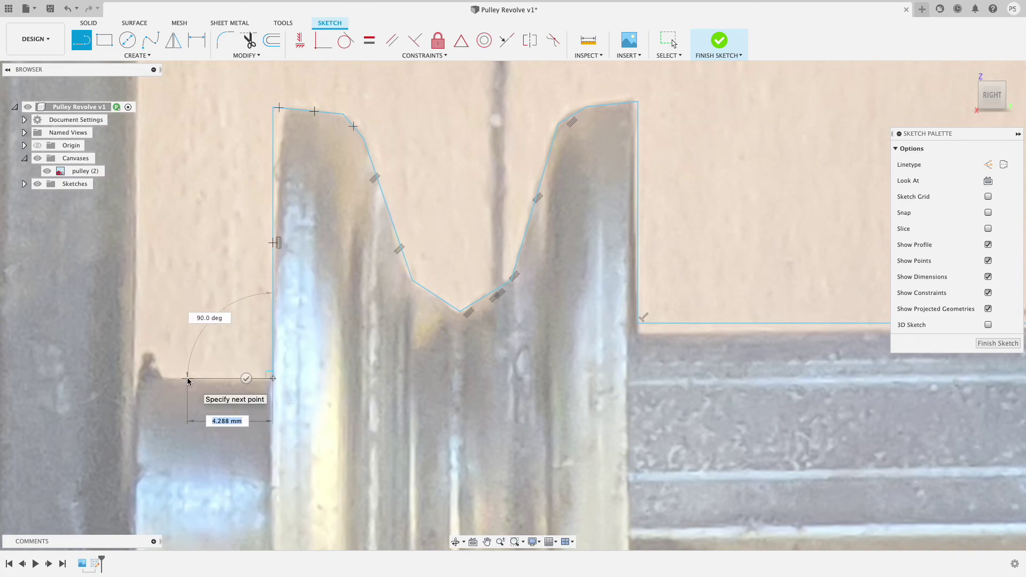
{"action": "scroll", "coordinate": [185, 381], "scroll_direction": "up", "scroll_amount": 1}
{"action": "middle_click_drag", "start_coordinate": [186, 381], "coordinate": [362, 212]}
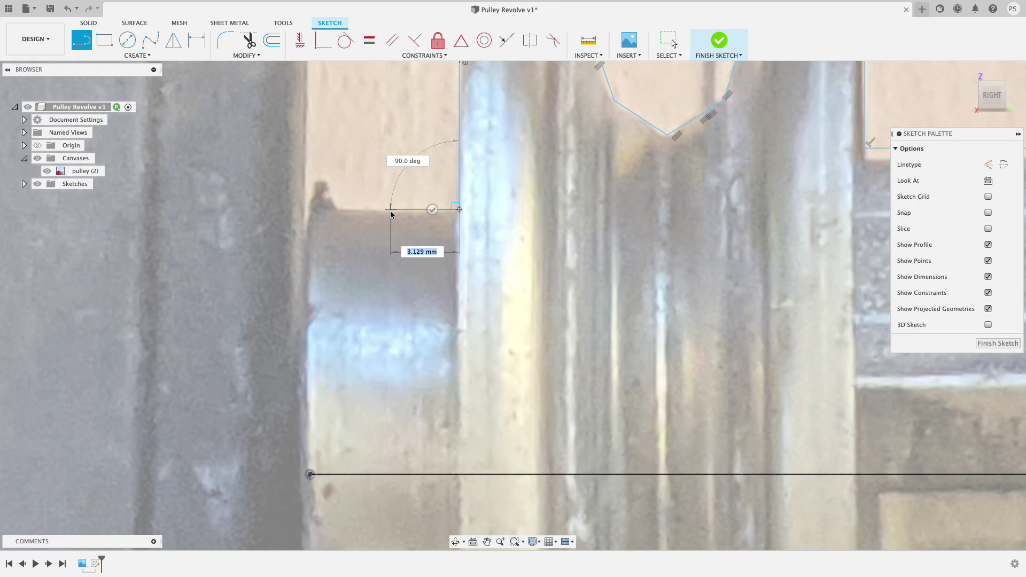
{"action": "scroll", "coordinate": [322, 432], "scroll_direction": "up", "scroll_amount": 1}
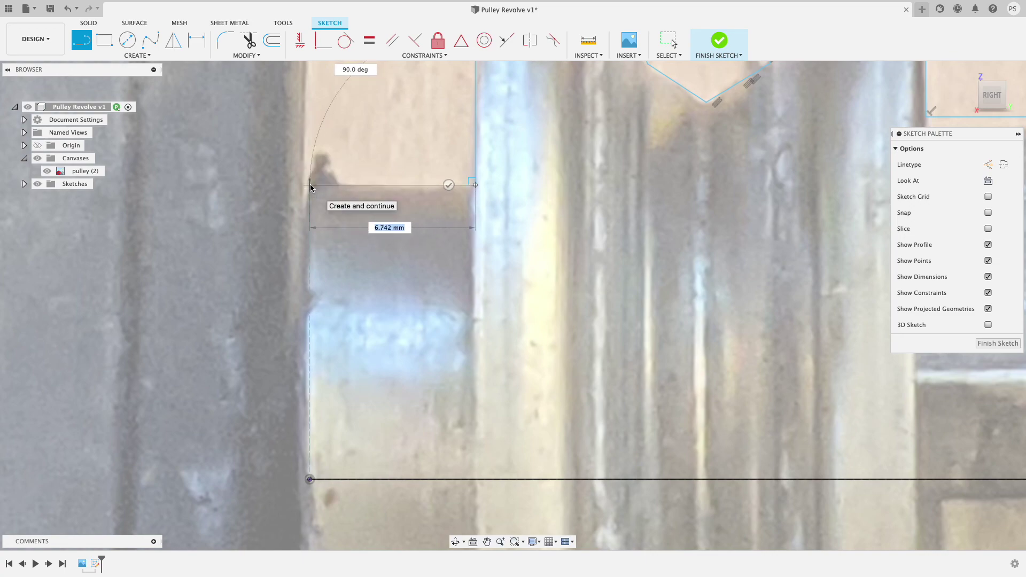
{"action": "left_click", "coordinate": [311, 186]}
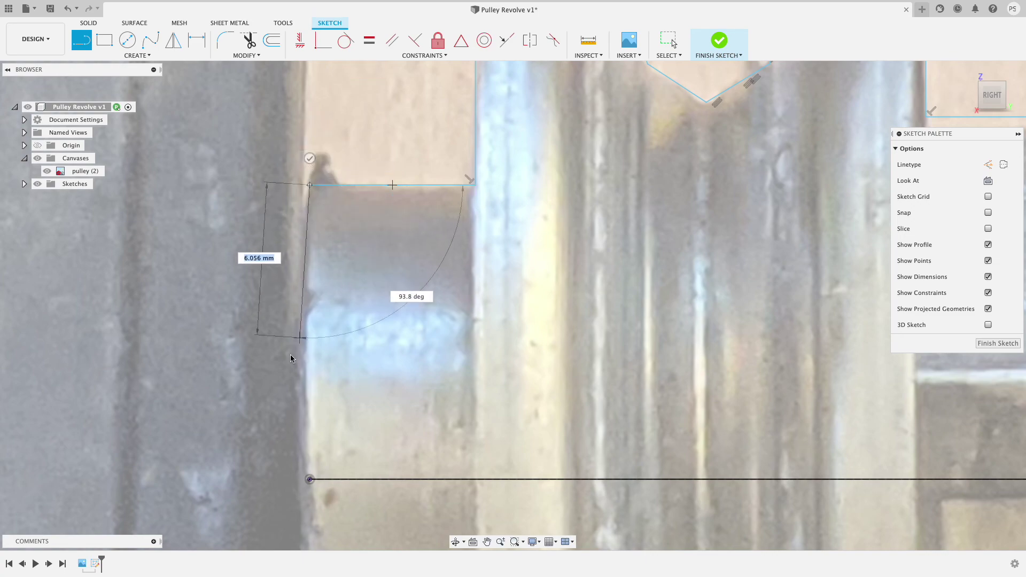
{"action": "left_click", "coordinate": [311, 478]}
{"action": "scroll", "coordinate": [310, 411], "scroll_direction": "down", "scroll_amount": 3}
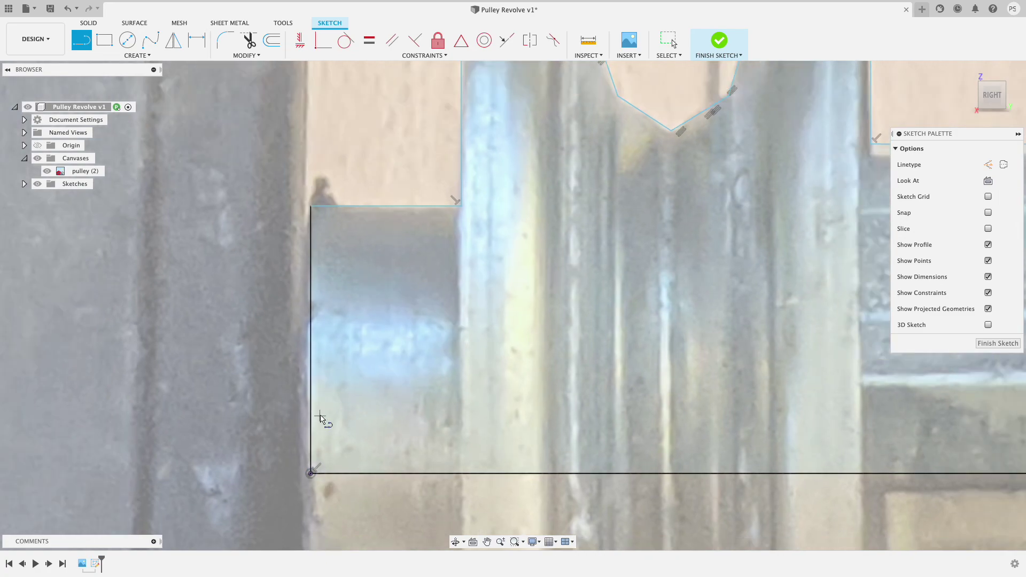
- Finish the pulley profile sketch and orbit to an angled view of the closed half-profile
{"action": "scroll", "coordinate": [534, 357], "scroll_direction": "down", "scroll_amount": 1}
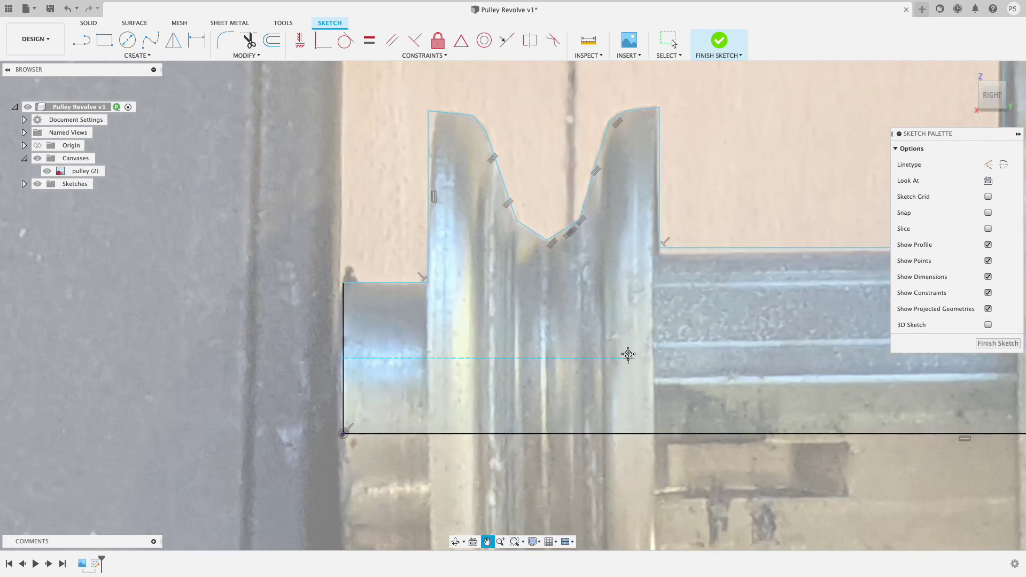
{"action": "middle_click_drag", "start_coordinate": [629, 354], "coordinate": [497, 359]}
{"action": "scroll", "coordinate": [572, 347], "scroll_direction": "down", "scroll_amount": 1}
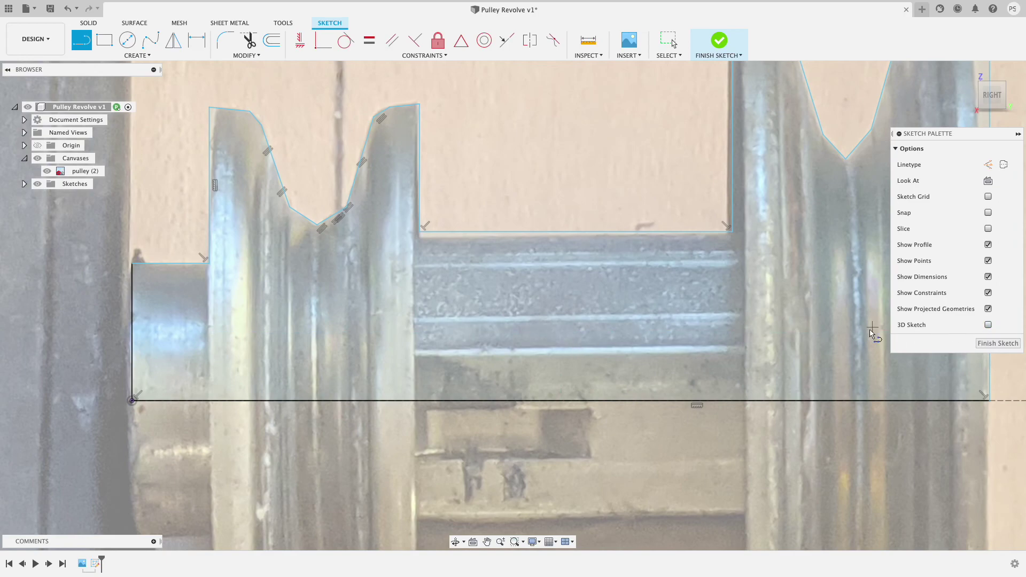
{"action": "left_click", "coordinate": [998, 344]}
{"action": "mouse_move", "coordinate": [829, 291]}
{"action": "middle_mouse_down", "text": "shift"}
{"action": "mouse_move", "coordinate": [824, 354]}
{"action": "mouse_move", "coordinate": [811, 377]}
{"action": "middle_mouse_up", "text": "shift"}
{"action": "middle_click_drag", "start_coordinate": [854, 297], "coordinate": [710, 334]}
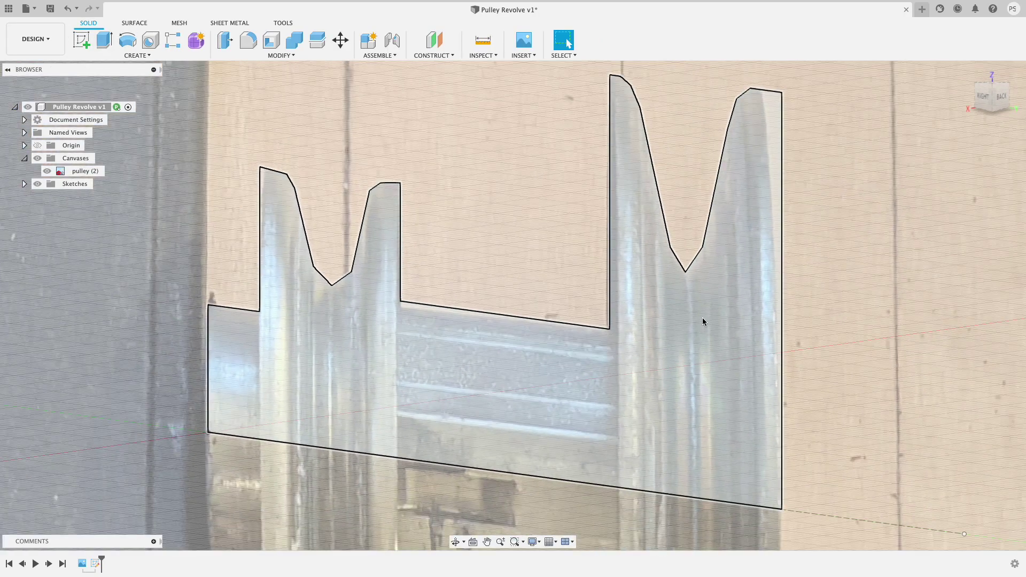
{"action": "mouse_move", "coordinate": [702, 319]}
{"action": "middle_mouse_down", "text": "shift"}
{"action": "mouse_move", "coordinate": [696, 331]}
{"action": "mouse_move", "coordinate": [653, 266]}
{"action": "middle_mouse_up", "text": "shift"}
{"action": "mouse_move", "coordinate": [816, 277]}
{"action": "middle_mouse_down", "text": "shift"}
{"action": "mouse_move", "coordinate": [774, 300]}
{"action": "mouse_move", "coordinate": [746, 258]}
{"action": "mouse_move", "coordinate": [806, 286]}
{"action": "mouse_move", "coordinate": [691, 293]}
{"action": "middle_mouse_up", "text": "shift"}
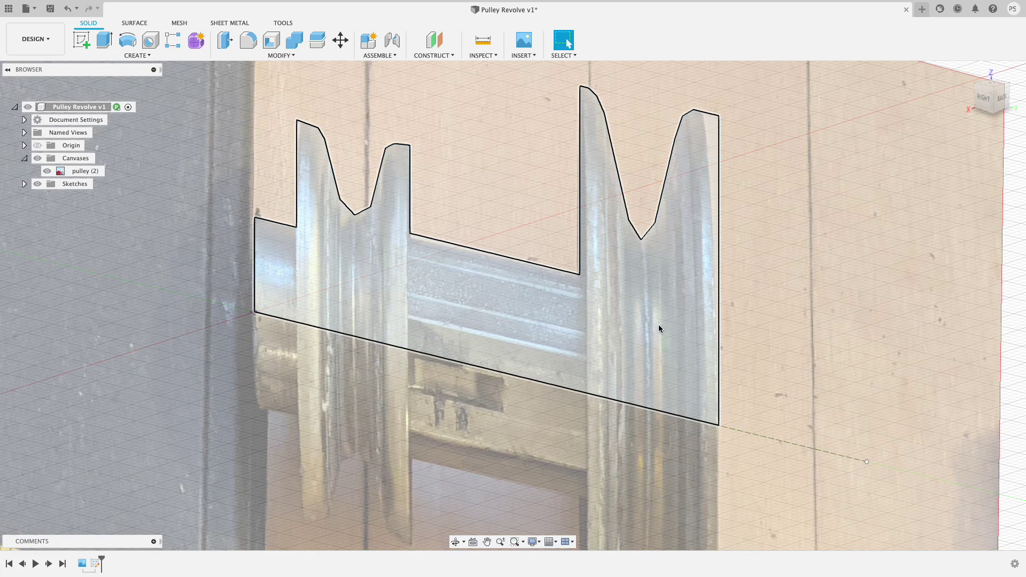
{"action": "mouse_move", "coordinate": [779, 383]}
{"action": "middle_mouse_down", "text": "shift"}
{"action": "mouse_move", "coordinate": [793, 399]}
{"action": "mouse_move", "coordinate": [687, 387]}
{"action": "middle_mouse_up", "text": "shift"}
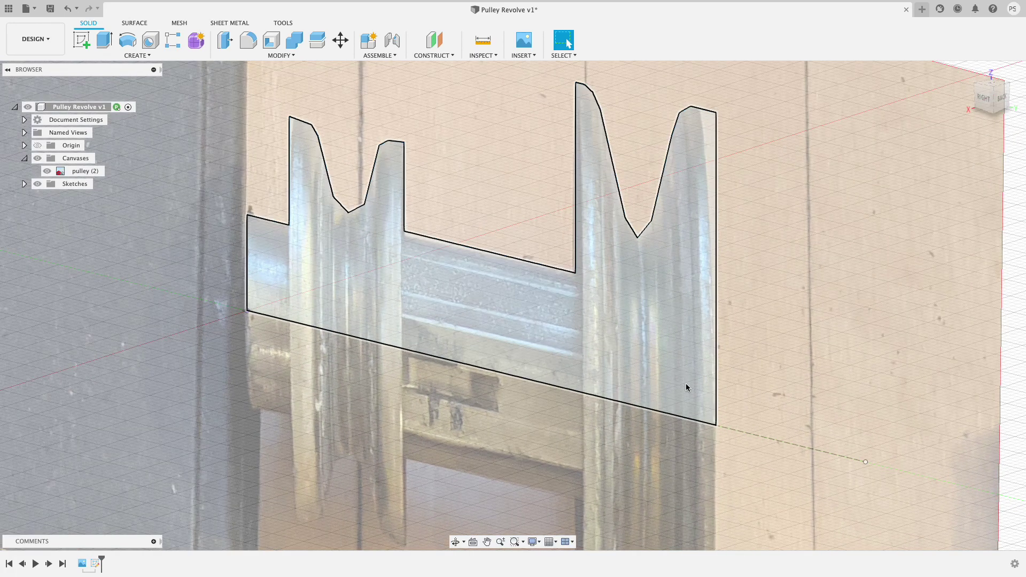
- Revolve the traced profile 360 deg around the dashed centre line into a solid pulley body
{"action": "left_click", "coordinate": [669, 346]}
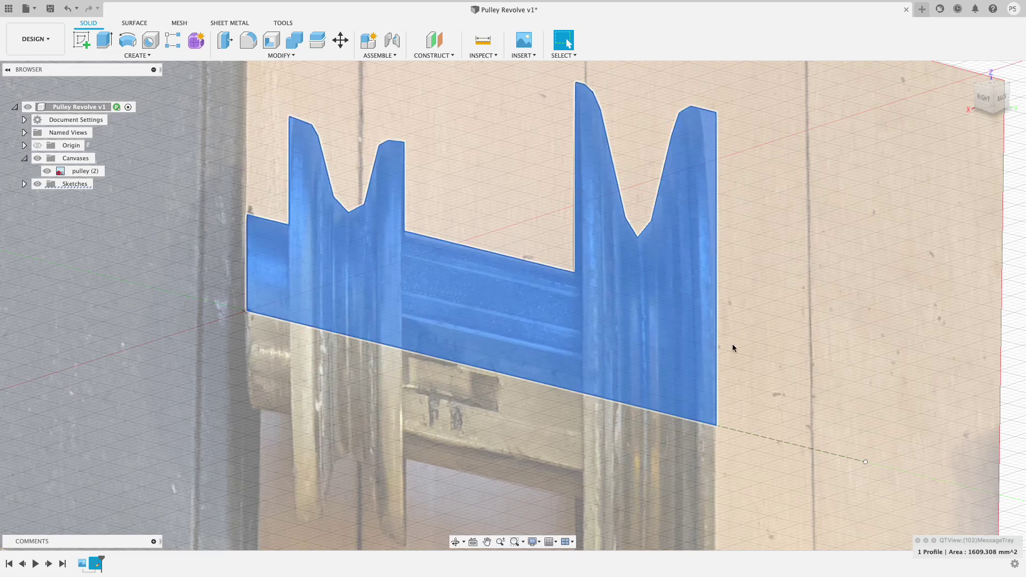
{"action": "left_click", "coordinate": [127, 42]}
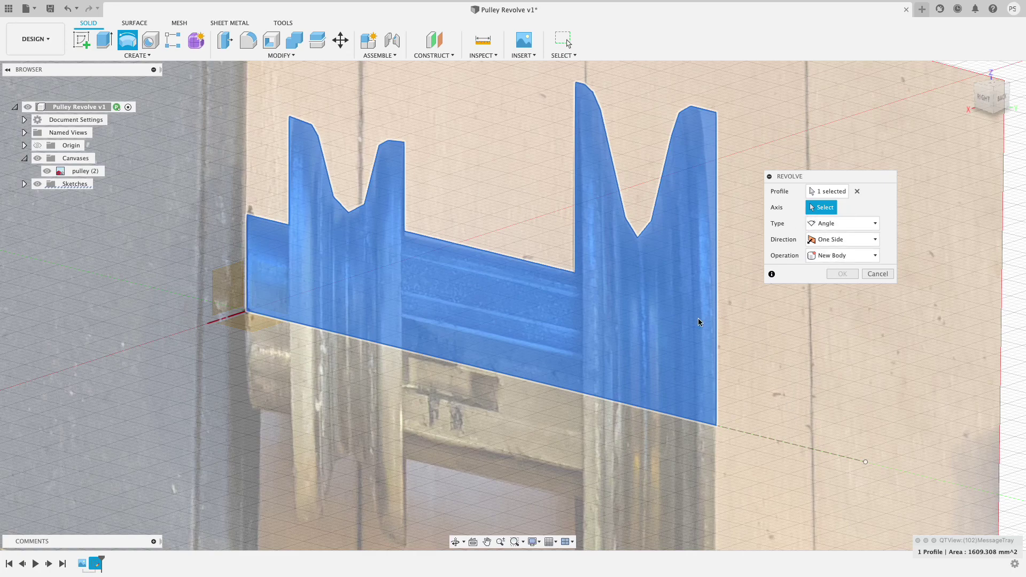
{"action": "left_click", "coordinate": [746, 434]}
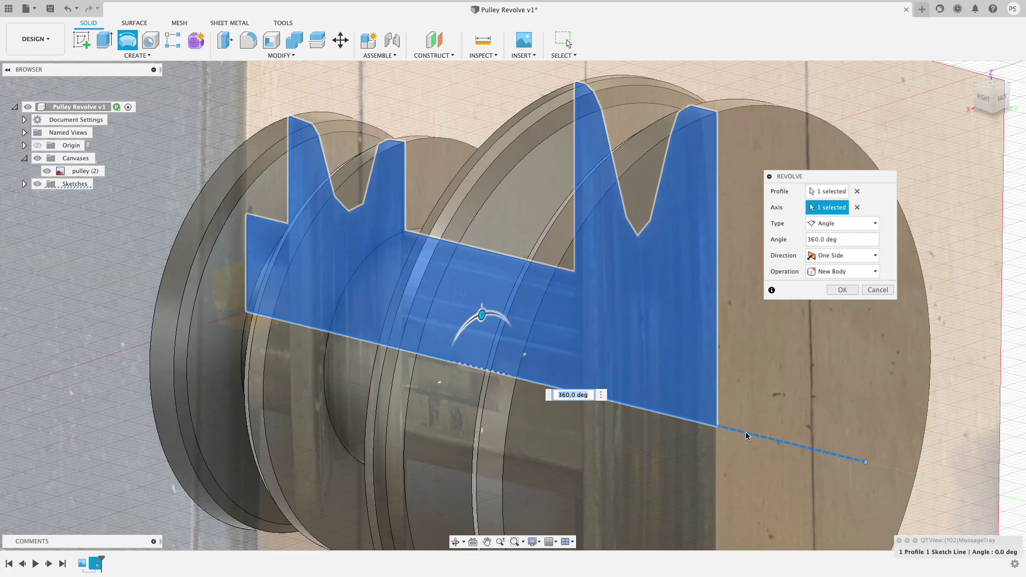
{"action": "middle_click_drag", "start_coordinate": [579, 306], "coordinate": [631, 253], "text": "shift"}
{"action": "key", "text": "Return"}
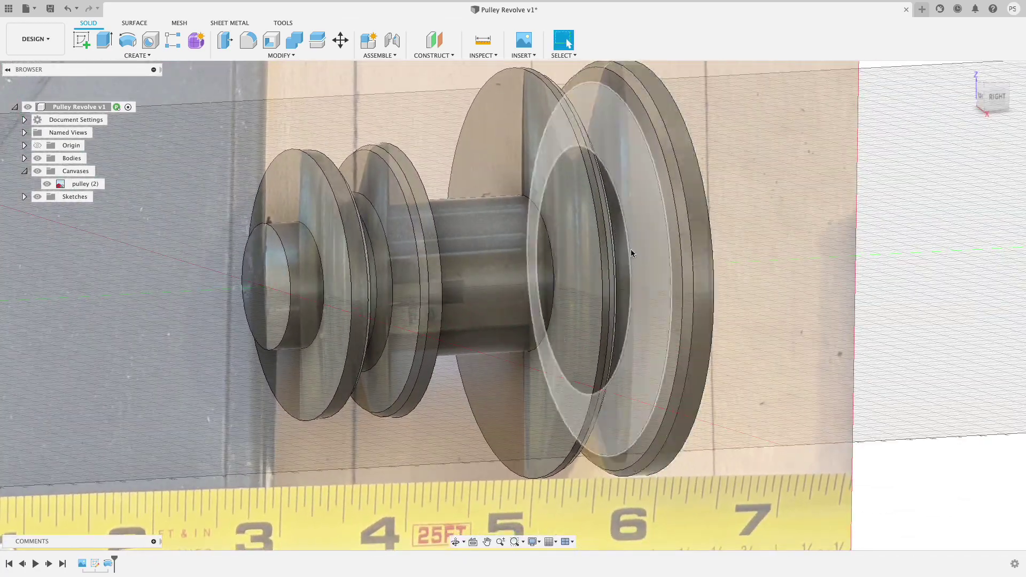
- Hide the Canvases reference photo and orbit around the solid pulley to inspect it
{"action": "left_click", "coordinate": [38, 171]}
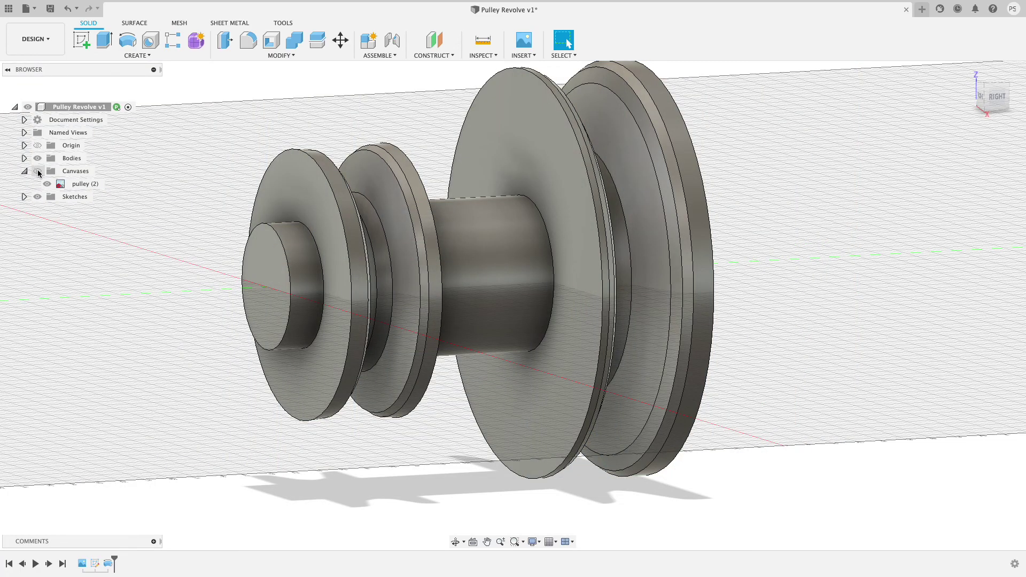
{"action": "mouse_move", "coordinate": [749, 327]}
{"action": "middle_mouse_down", "text": "shift"}
{"action": "mouse_move", "coordinate": [779, 326]}
{"action": "mouse_move", "coordinate": [739, 339]}
{"action": "middle_mouse_up", "text": "shift"}
{"action": "right_click", "coordinate": [739, 340]}
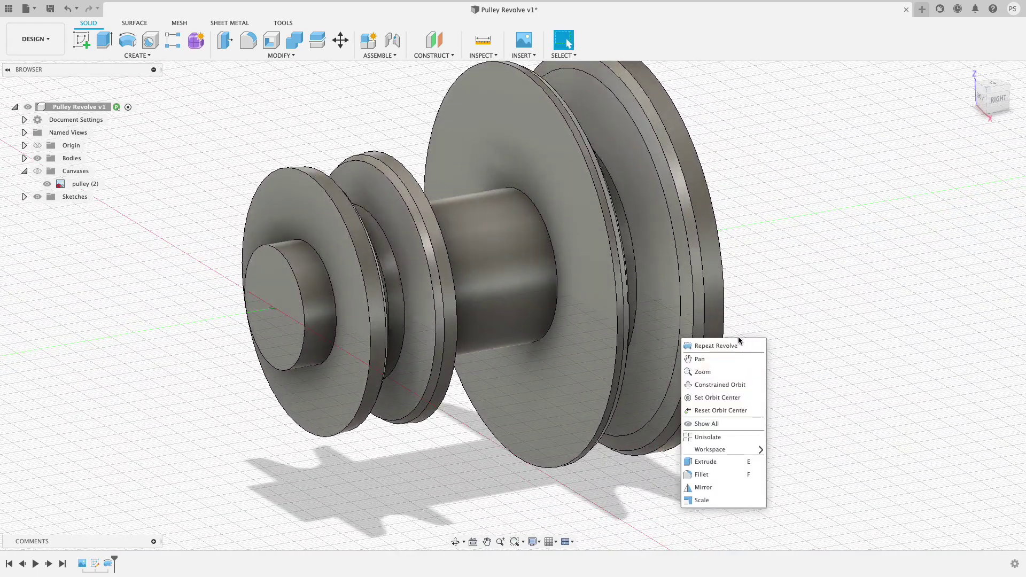
{"action": "left_click", "coordinate": [788, 254]}
{"action": "middle_click_drag", "start_coordinate": [791, 223], "coordinate": [755, 309], "text": "shift"}
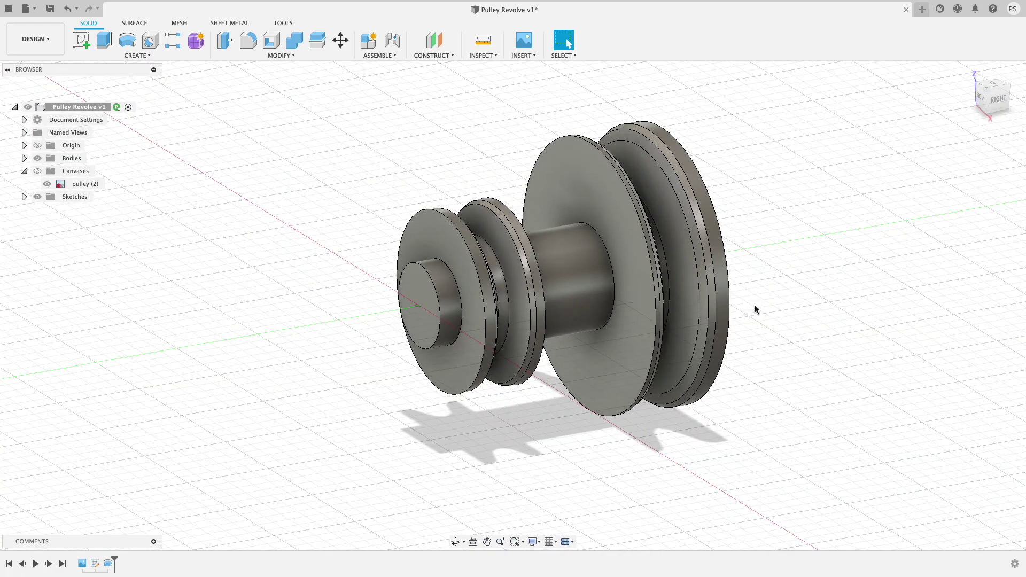
{"action": "middle_click_drag", "start_coordinate": [591, 406], "coordinate": [572, 428], "text": "shift"}
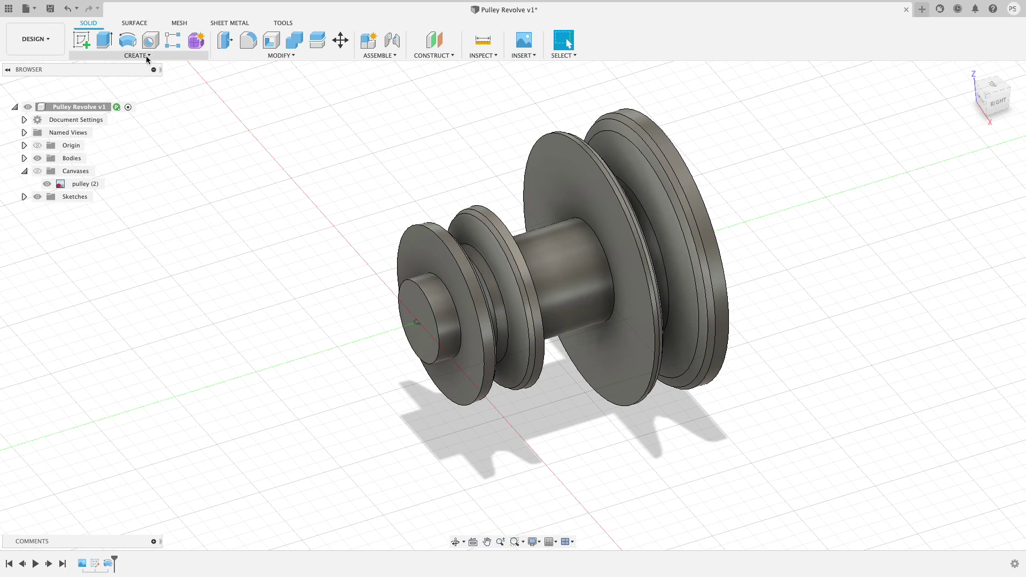
- Sketch a 0.76 in diameter circle centred on the pulley's small end face and finish the sketch
{"action": "left_click", "coordinate": [81, 39]}
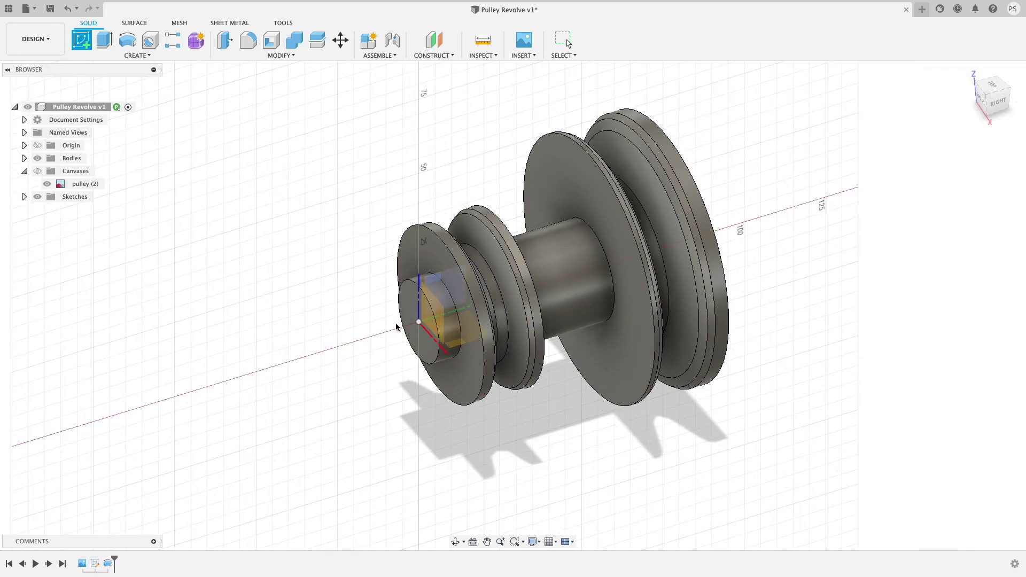
{"action": "left_click", "coordinate": [403, 323]}
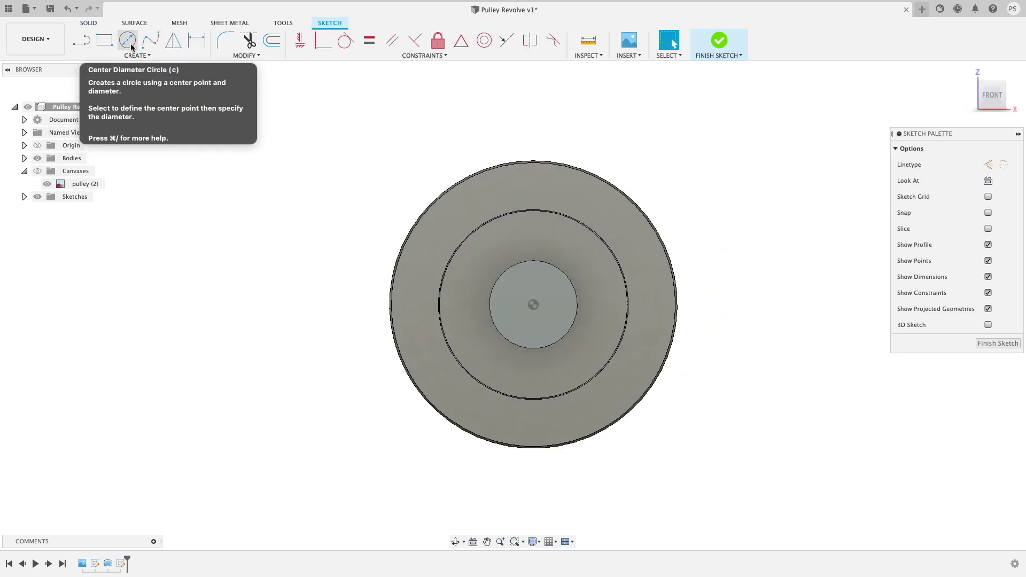
{"action": "left_click", "coordinate": [129, 43]}
{"action": "left_click", "coordinate": [534, 305]}
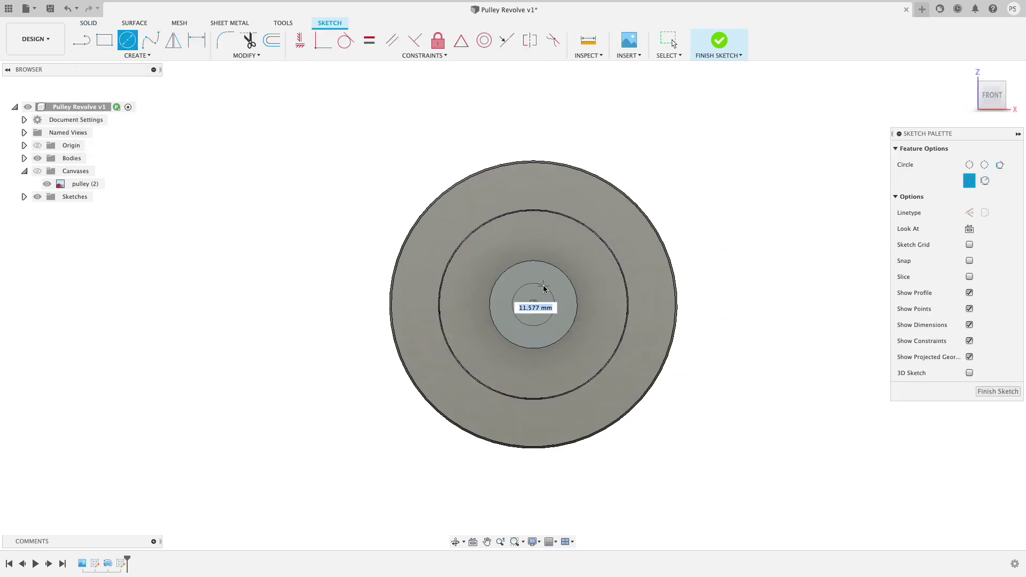
{"action": "scroll", "coordinate": [541, 288], "scroll_direction": "up", "scroll_amount": 4}
{"action": "scroll", "coordinate": [542, 287], "scroll_direction": "up", "scroll_amount": 2}
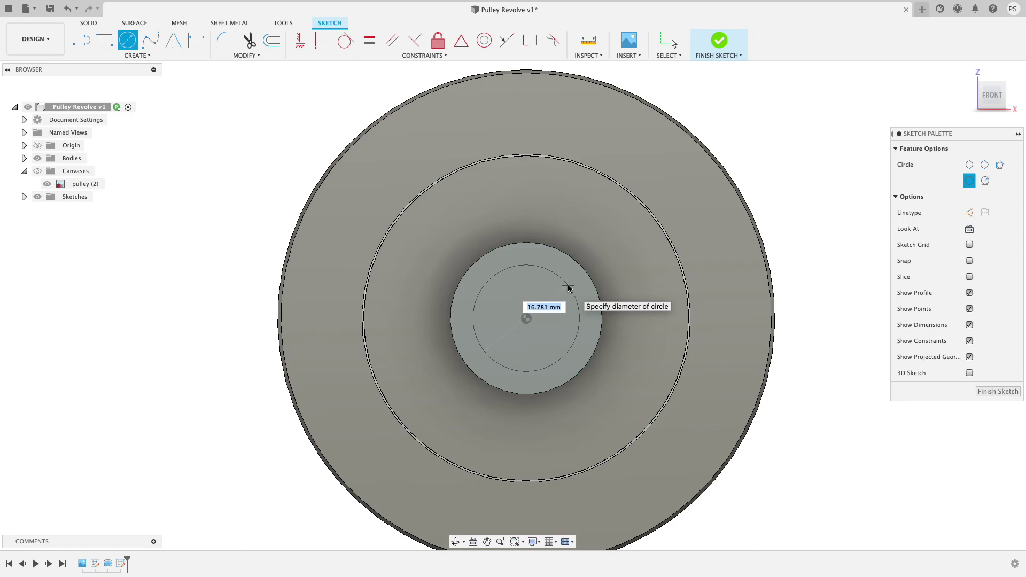
{"action": "key", "text": "Tab"}
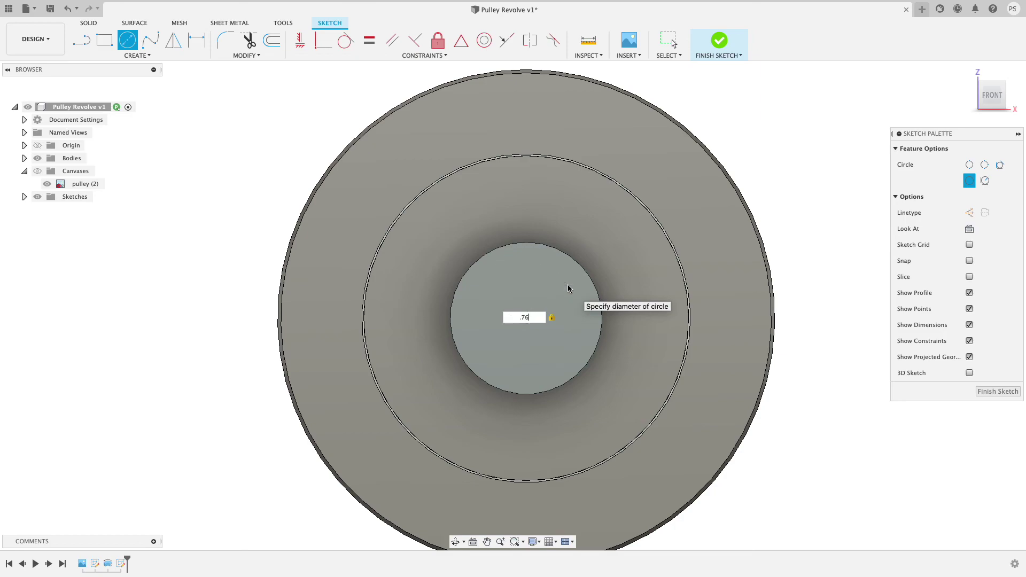
{"action": "key", "text": "Tab"}
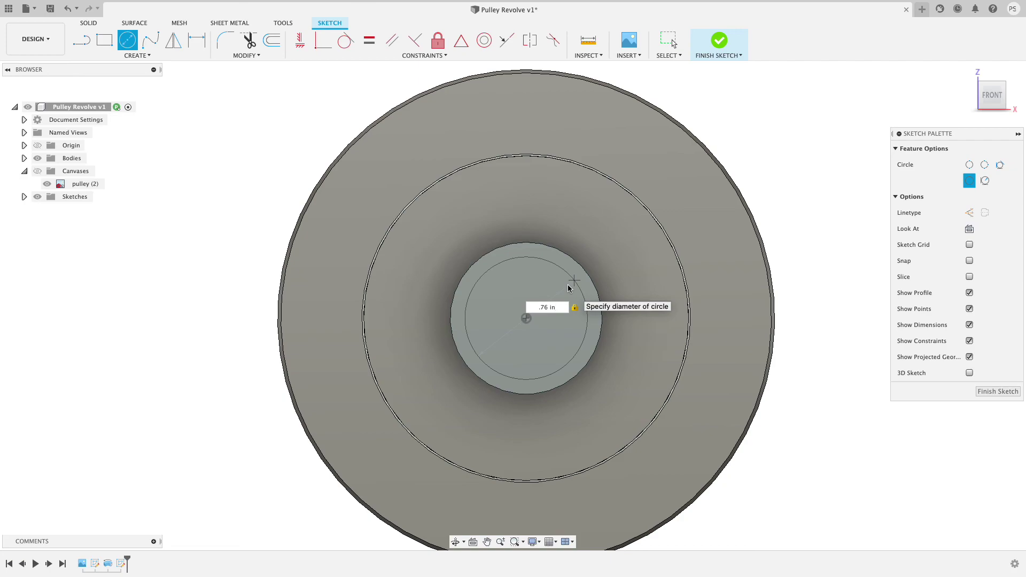
{"action": "key", "text": "Return"}
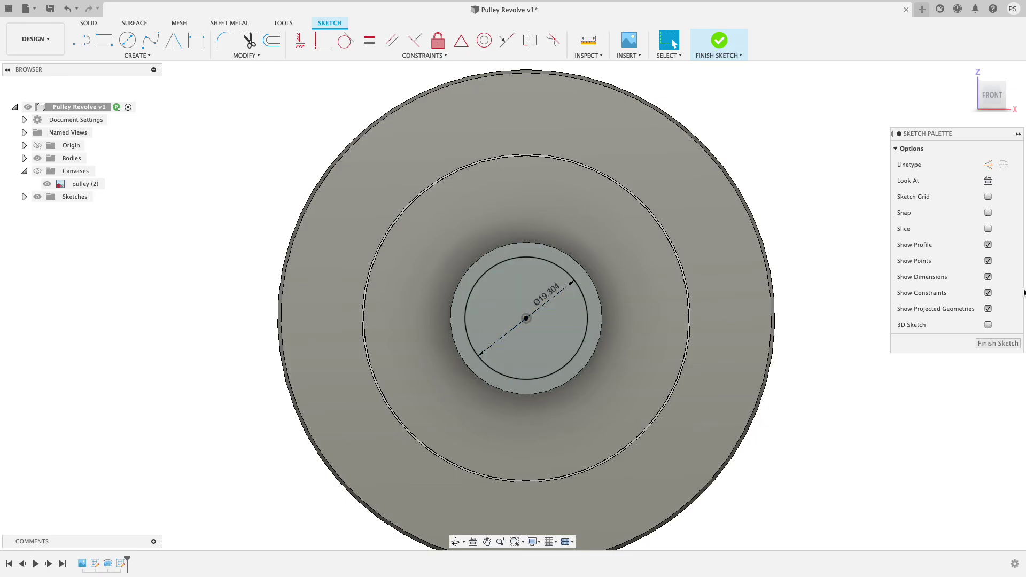
{"action": "left_click", "coordinate": [1012, 343]}
- Extrude-cut the 0.76 in circle through the entire pulley to form the shaft hole
{"action": "left_click", "coordinate": [546, 293]}
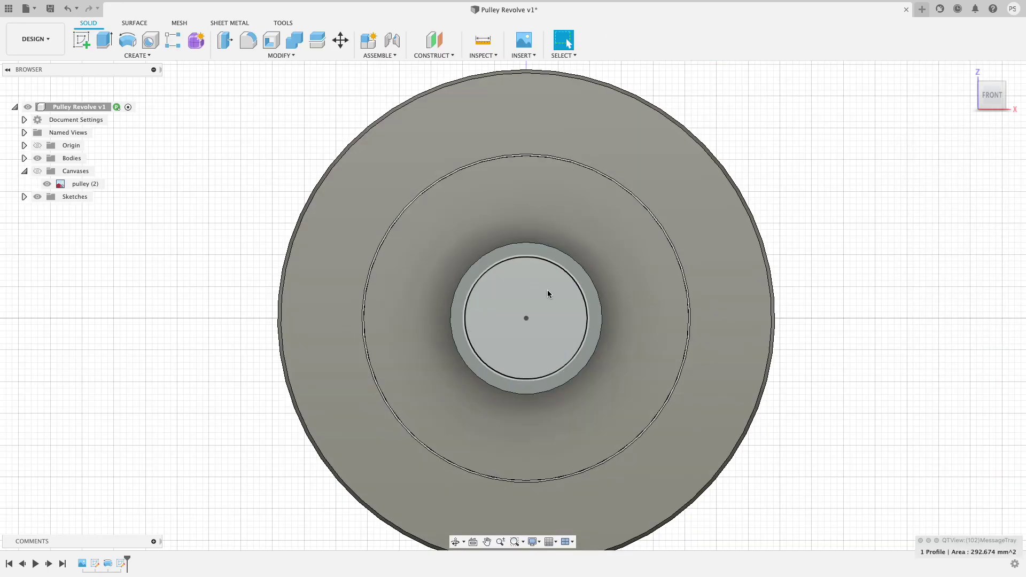
{"action": "middle_click_drag", "start_coordinate": [875, 284], "coordinate": [689, 315], "text": "shift"}
{"action": "key", "text": "e"}
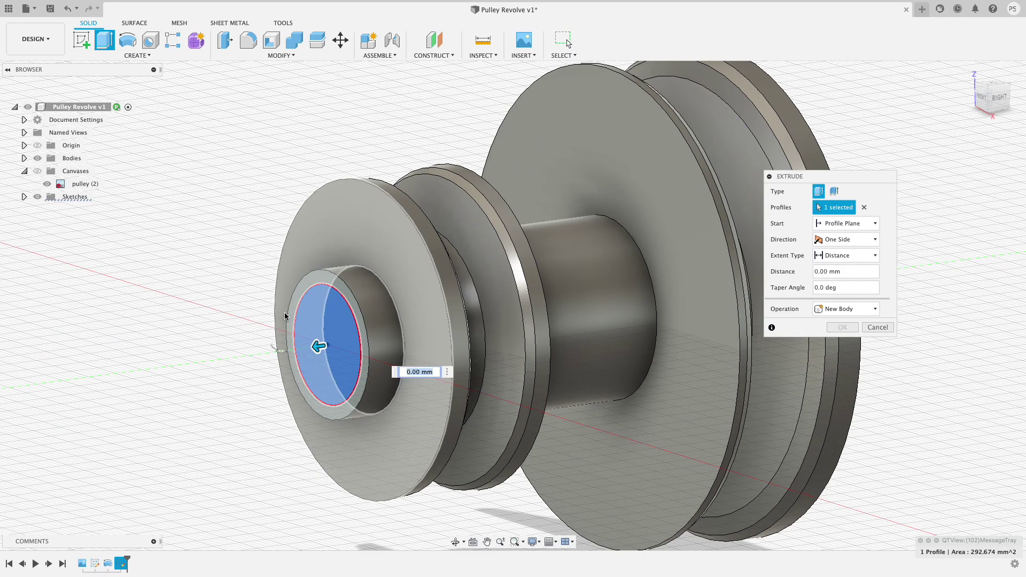
{"action": "left_click_drag", "start_coordinate": [317, 348], "coordinate": [421, 332]}
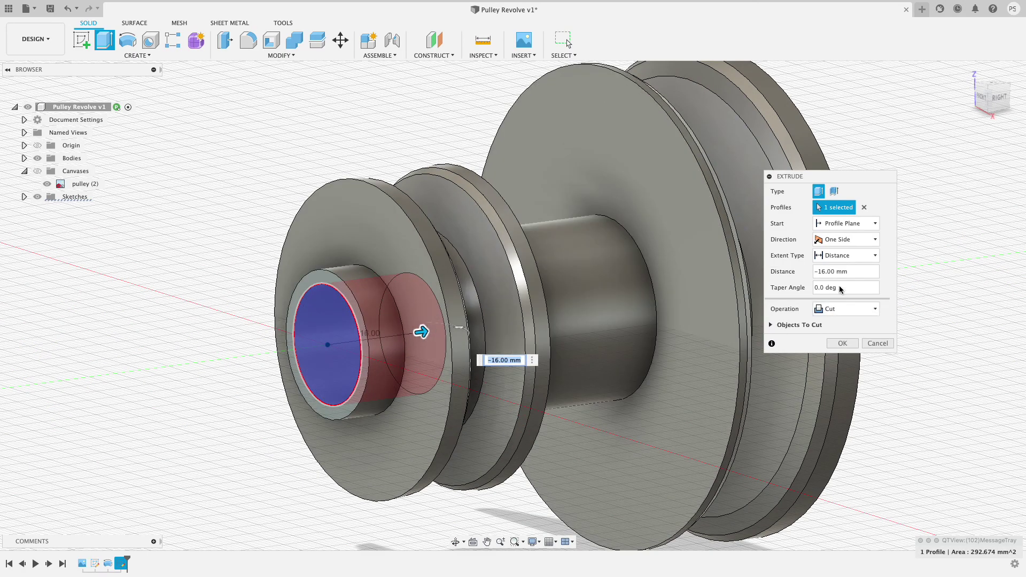
{"action": "left_click", "coordinate": [846, 257]}
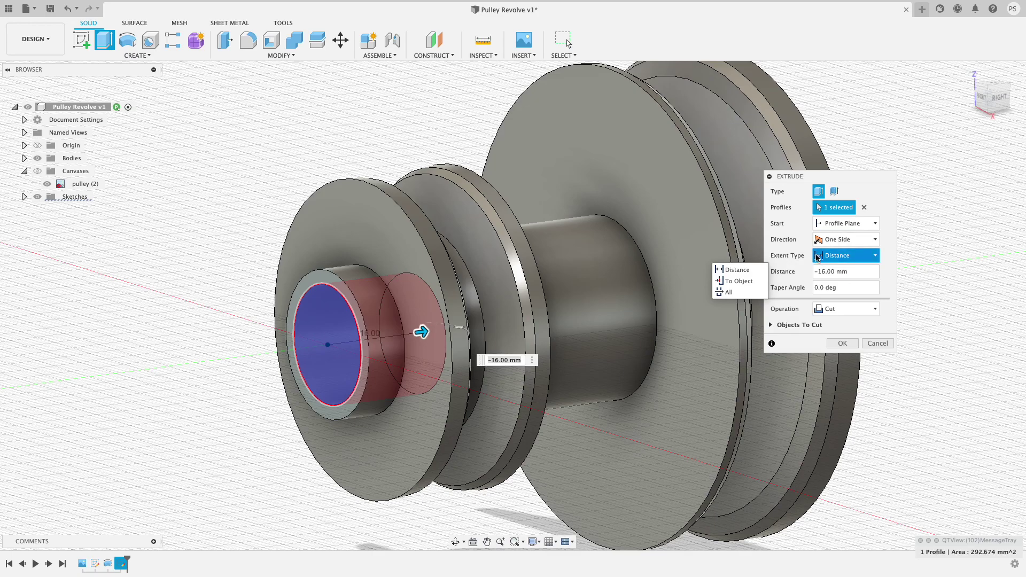
{"action": "left_click", "coordinate": [825, 260]}
{"action": "left_click", "coordinate": [826, 260]}
{"action": "left_click", "coordinate": [730, 289]}
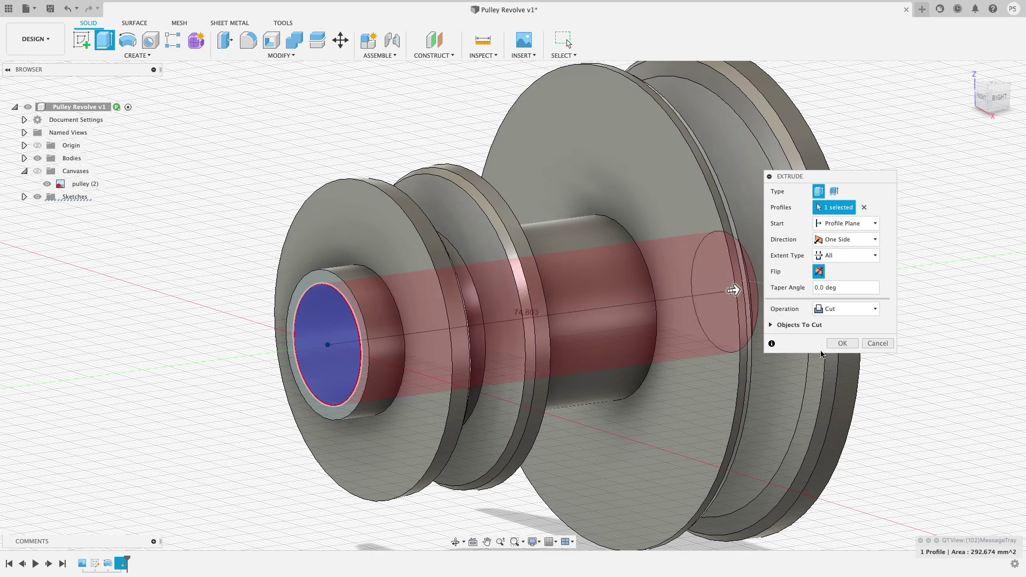
{"action": "left_click", "coordinate": [842, 343]}
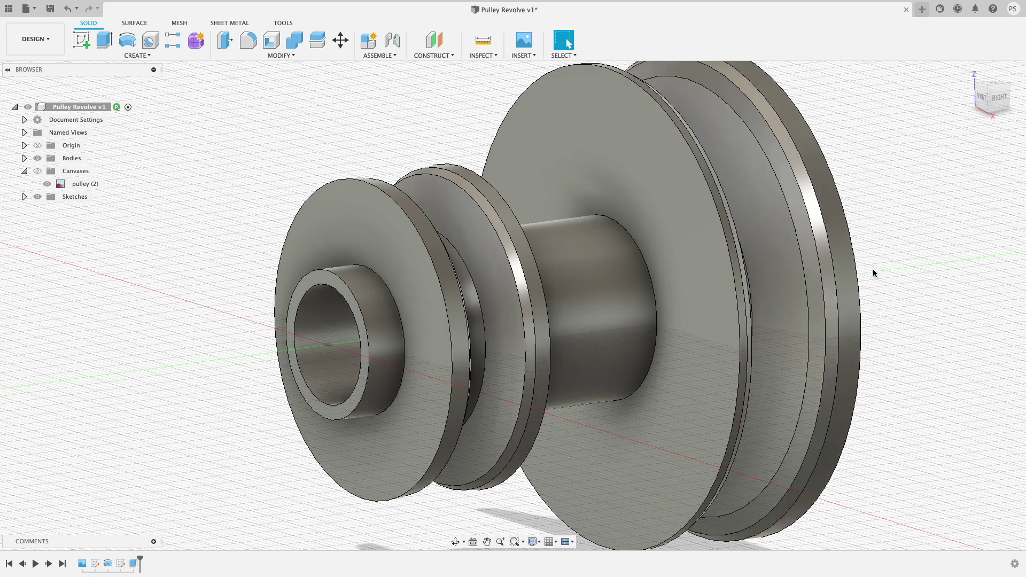
{"action": "middle_click_drag", "start_coordinate": [895, 293], "coordinate": [778, 311], "text": "shift"}
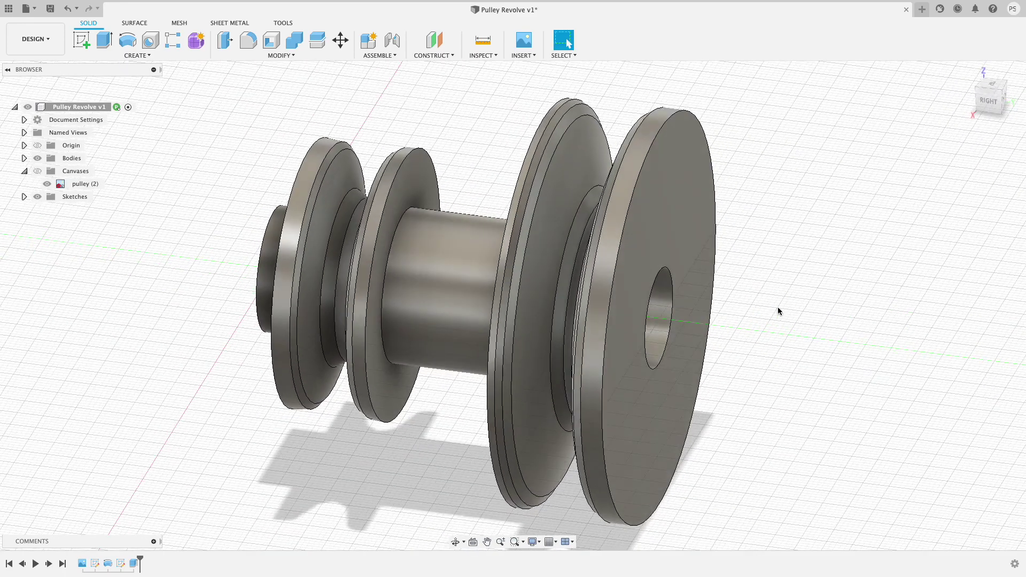
- Save the pulley design as version 2 and select the whole model
{"action": "key", "text": "super+s"}
{"action": "left_click", "coordinate": [519, 294]}
{"action": "left_click_drag", "start_coordinate": [214, 77], "coordinate": [783, 551]}
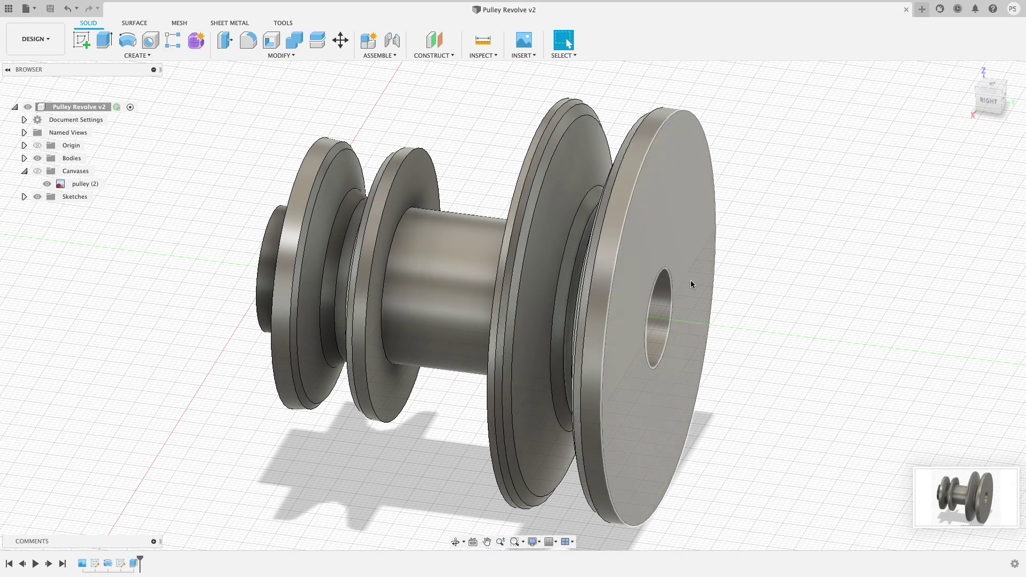
- Create a new drawing From Design on a landscape A4 (297mm x 210mm) sheet
{"action": "left_click", "coordinate": [45, 43]}
{"action": "mouse_move", "coordinate": [35, 183]}
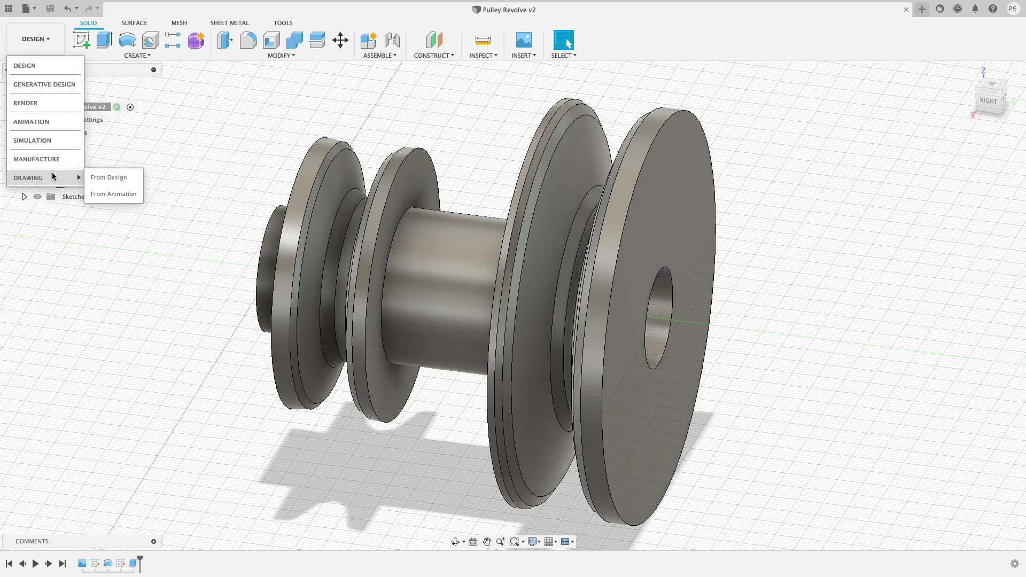
{"action": "left_click", "coordinate": [109, 177]}
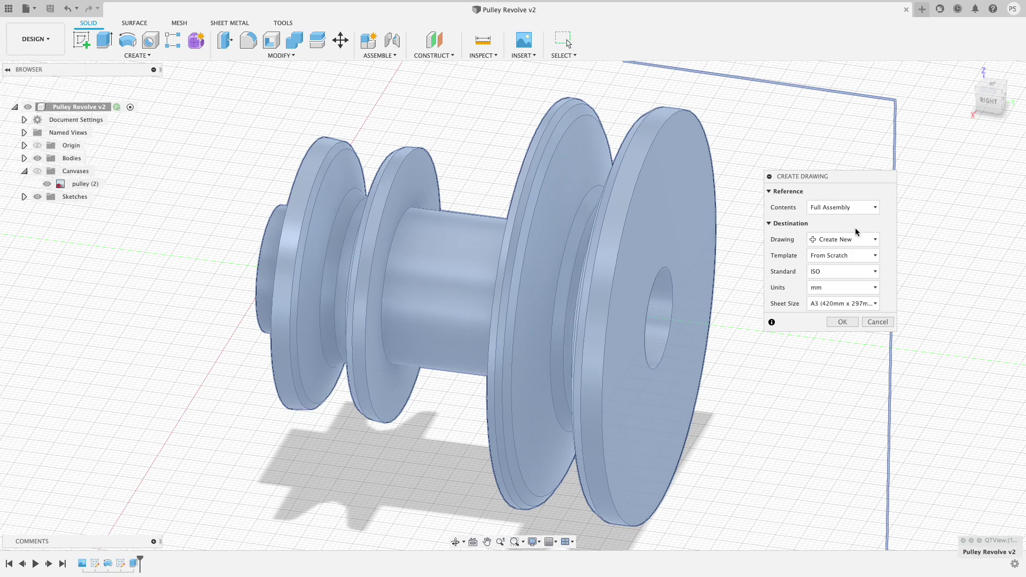
{"action": "left_click", "coordinate": [835, 305]}
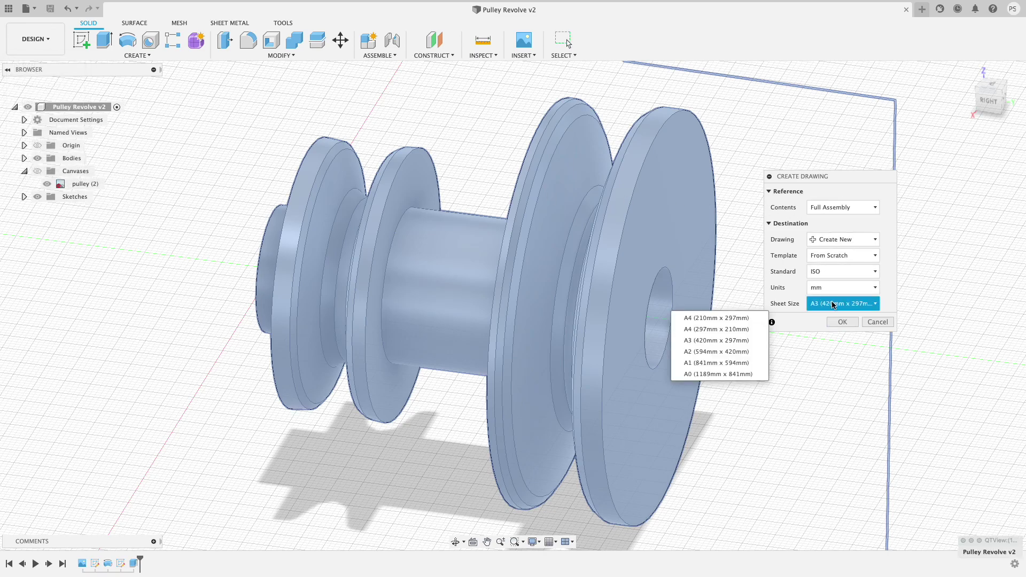
{"action": "left_click", "coordinate": [726, 329]}
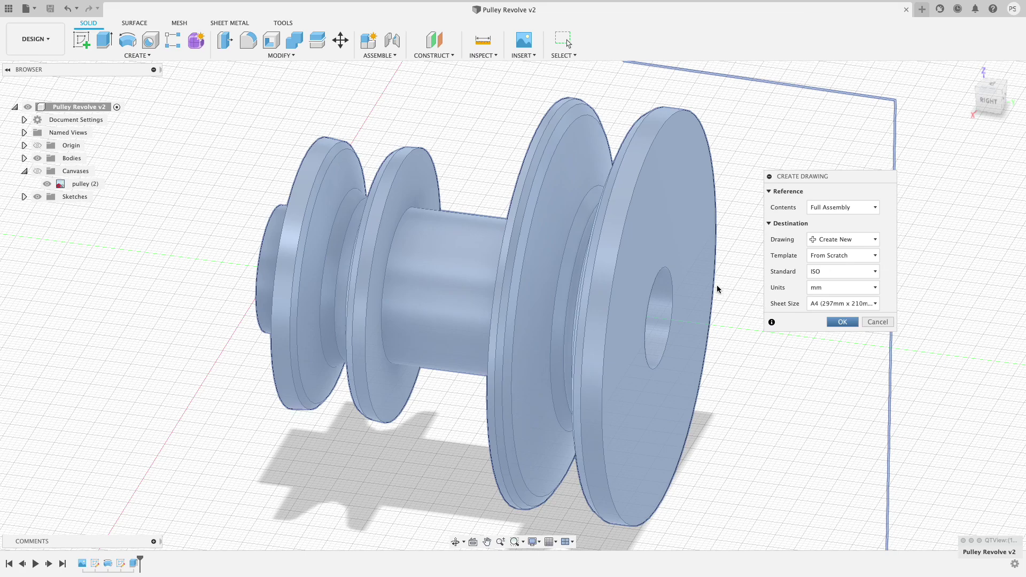
{"action": "key", "text": "Return"}
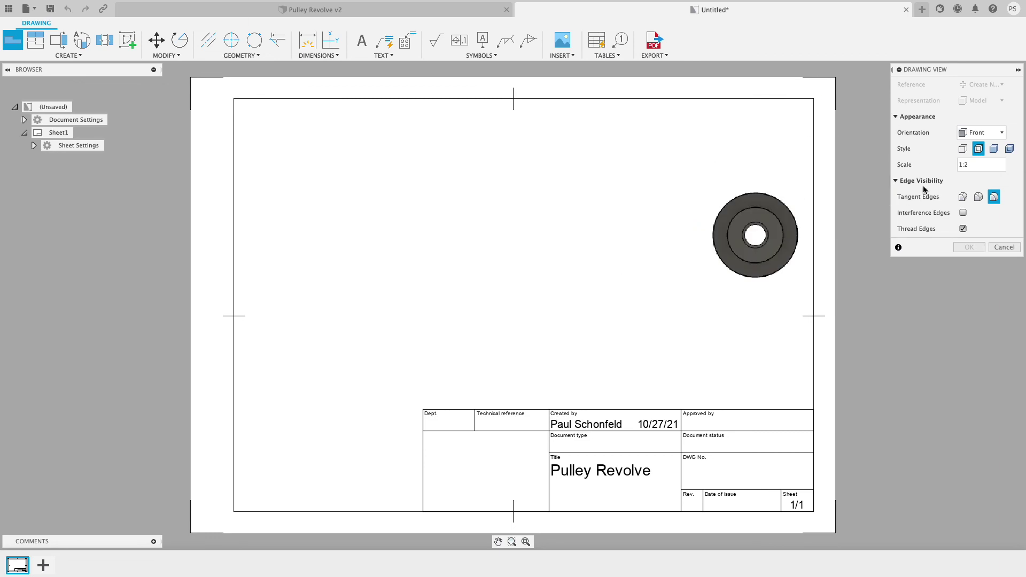
- Place a Front base view at 1:1.5 scale in the sheet centre with Visible Edges style
{"action": "left_click", "coordinate": [976, 132]}
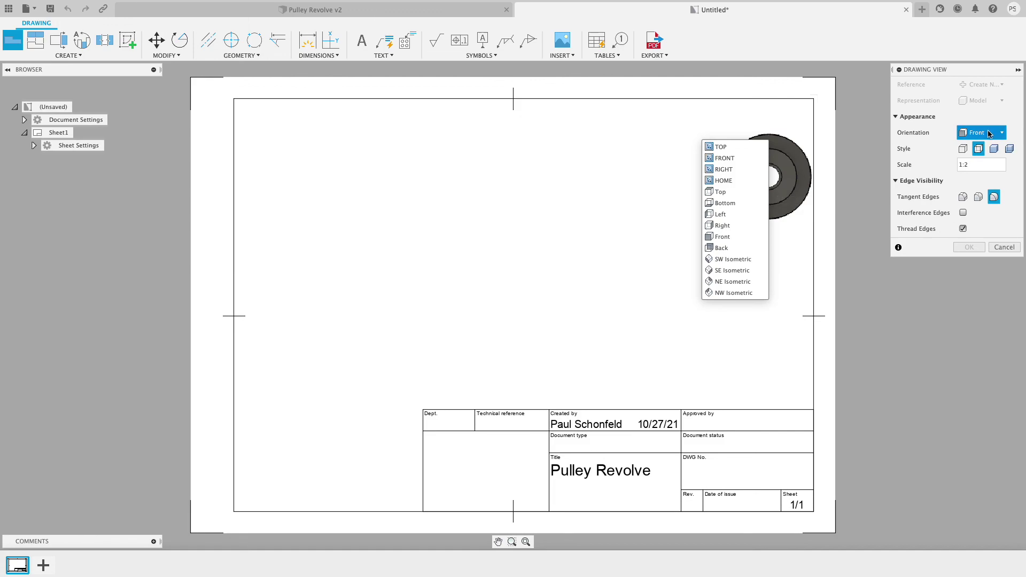
{"action": "left_click", "coordinate": [980, 167]}
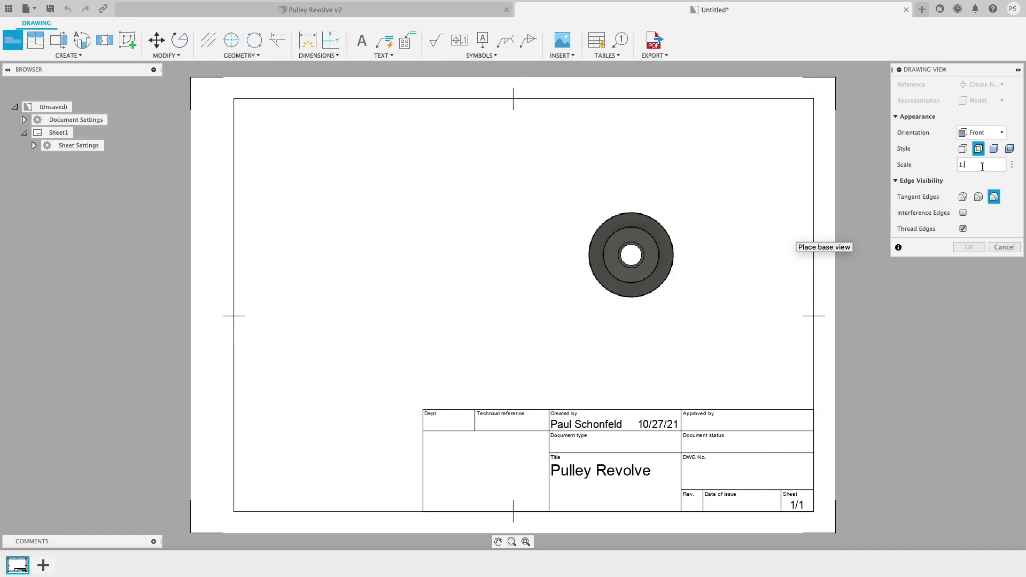
{"action": "key", "text": "Return"}
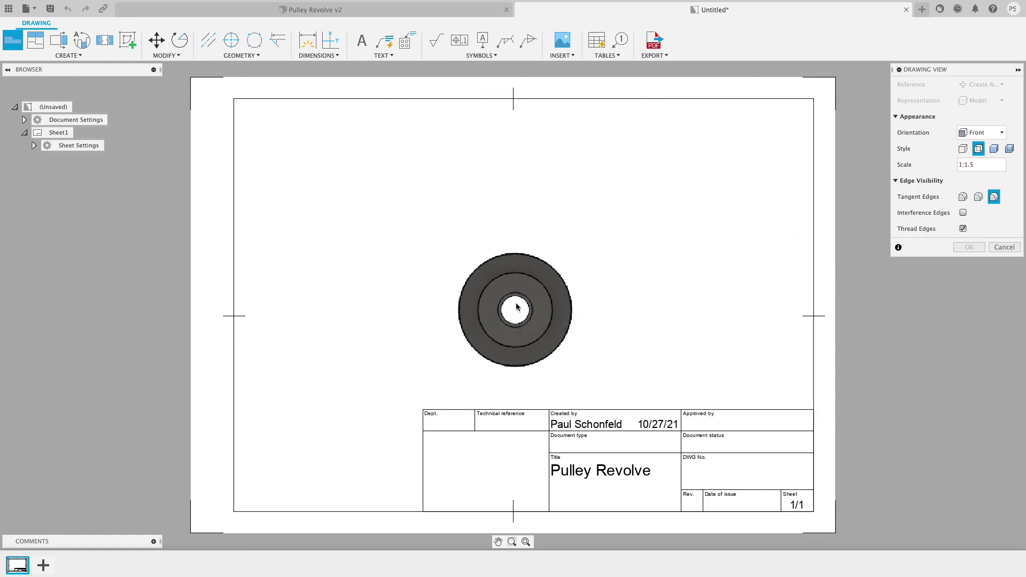
{"action": "left_click", "coordinate": [514, 310]}
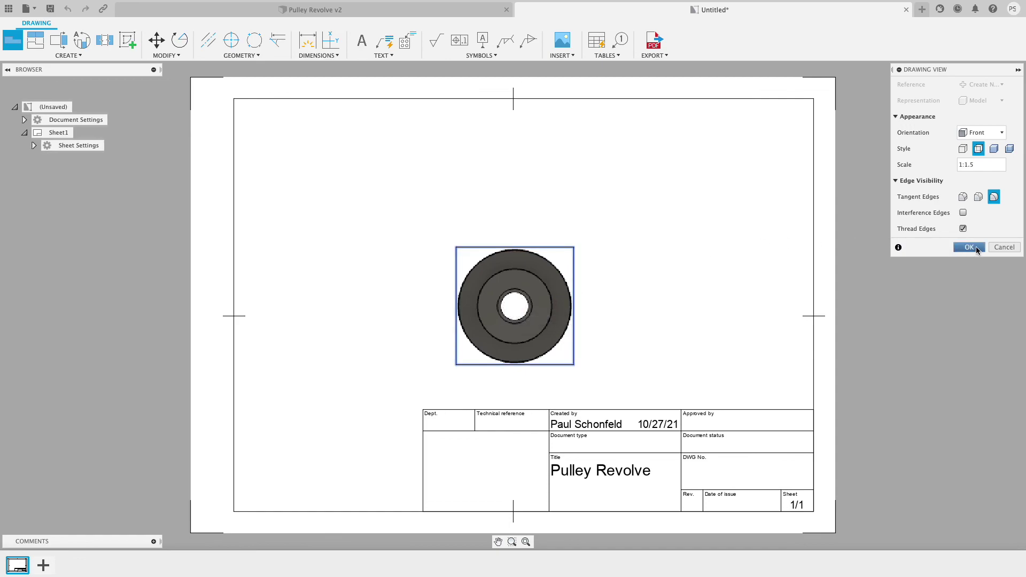
{"action": "left_click", "coordinate": [964, 150]}
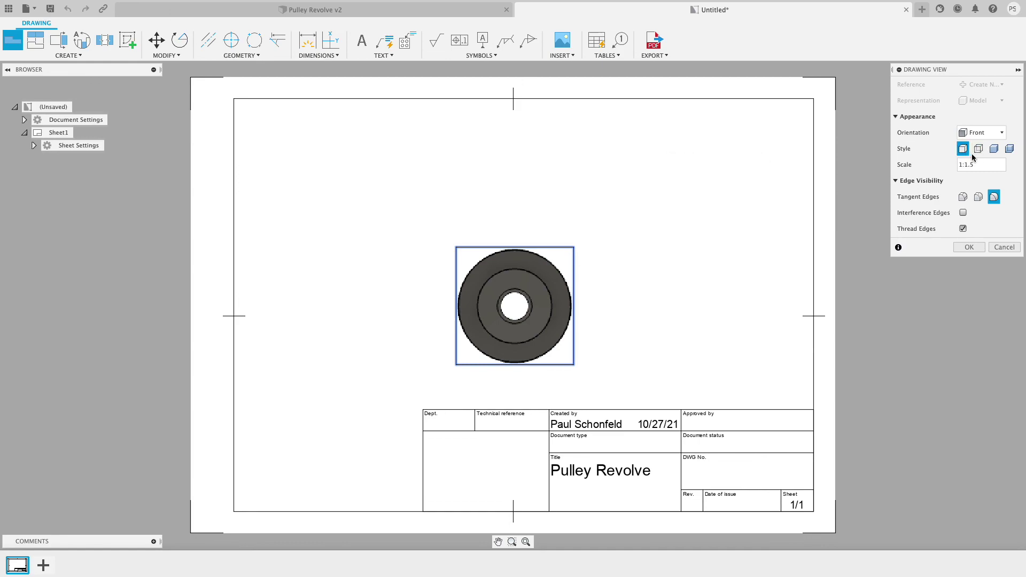
{"action": "left_click", "coordinate": [969, 248]}
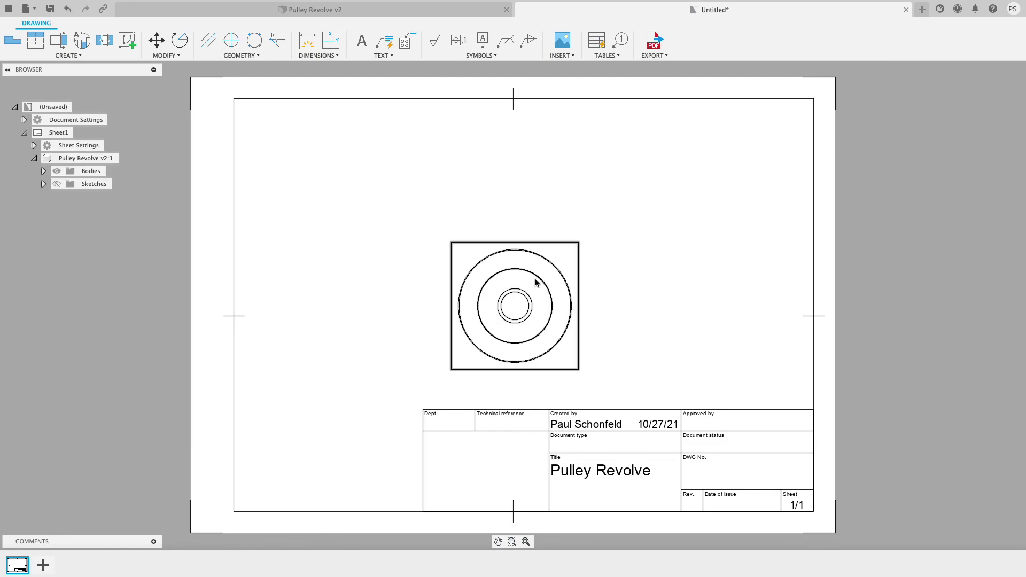
- Project isometric (upper left), top (above) and right-side views from the pulley's front view
{"action": "left_click", "coordinate": [42, 41]}
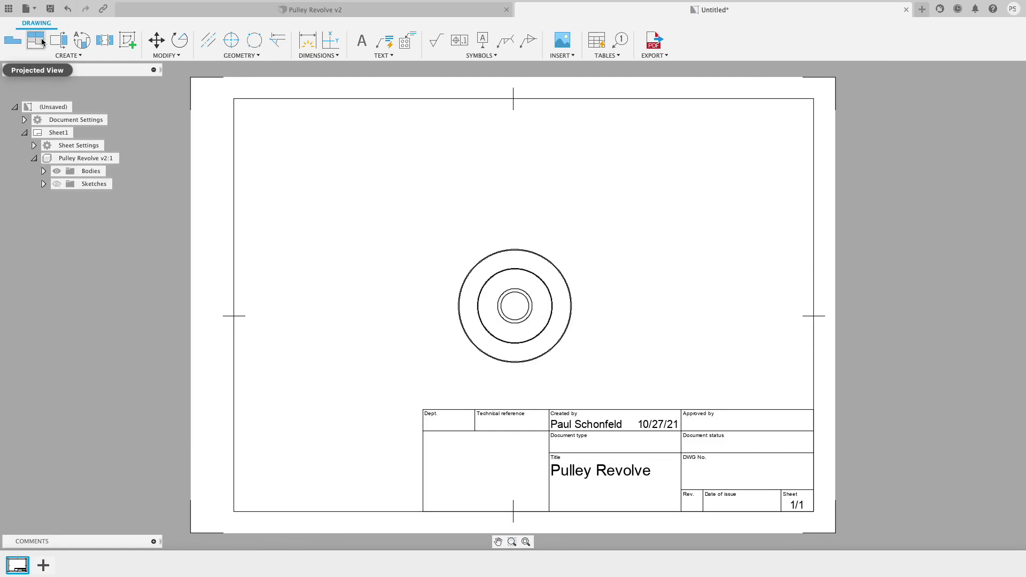
{"action": "left_click", "coordinate": [534, 309]}
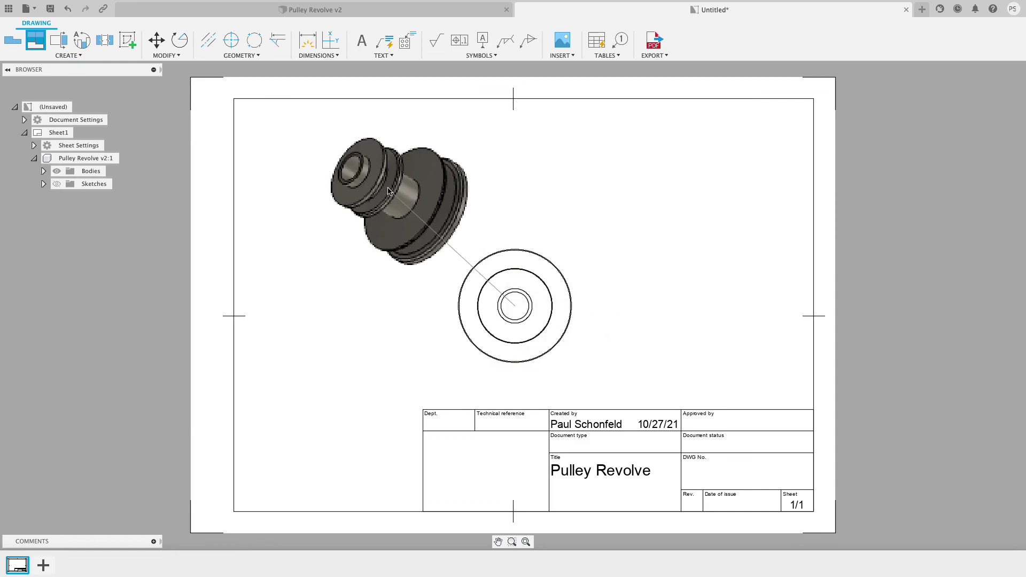
{"action": "left_click", "coordinate": [354, 193]}
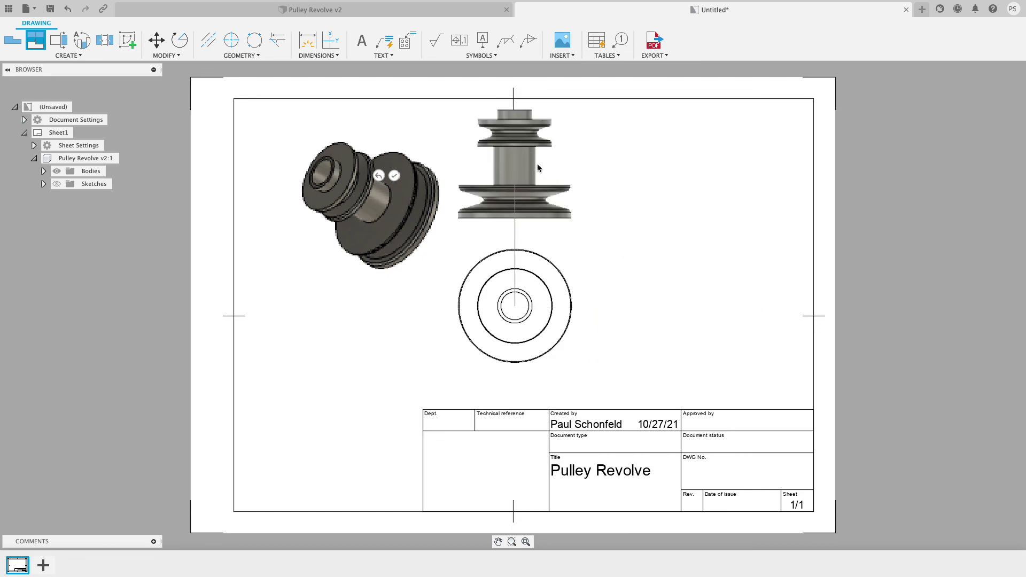
{"action": "left_click", "coordinate": [537, 166]}
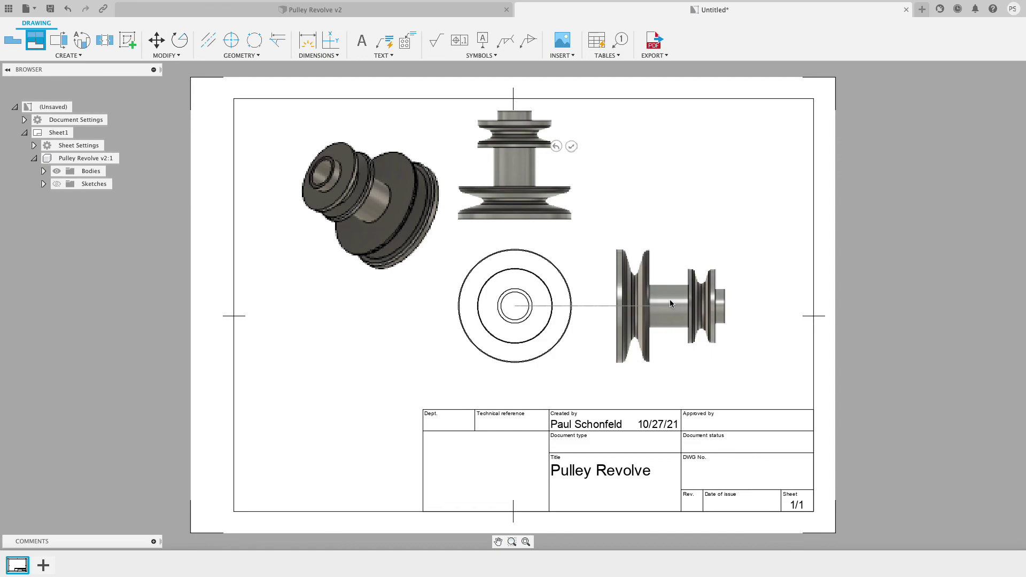
{"action": "left_click", "coordinate": [669, 302]}
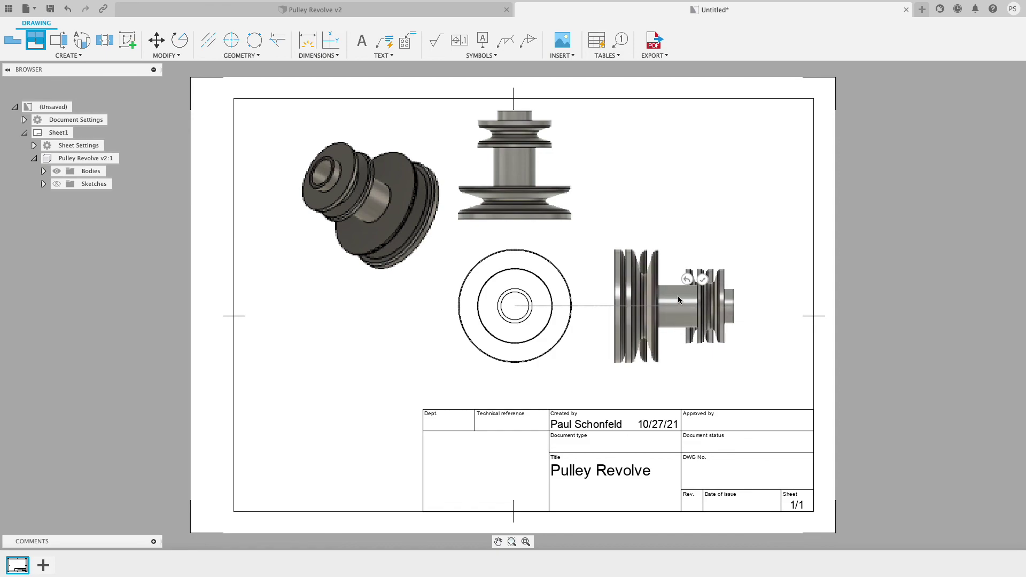
{"action": "left_click", "coordinate": [677, 296]}
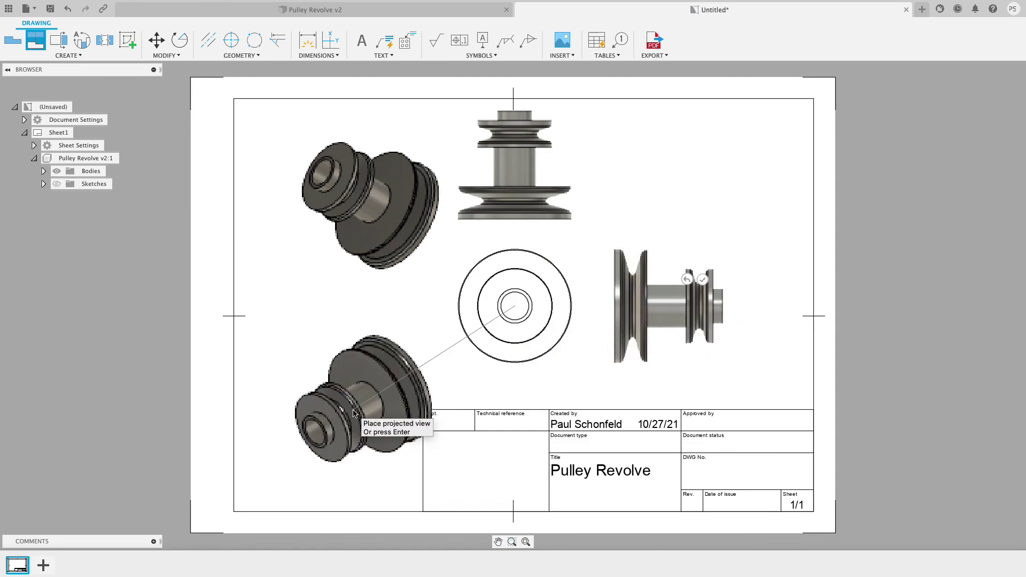
{"action": "left_click", "coordinate": [703, 279]}
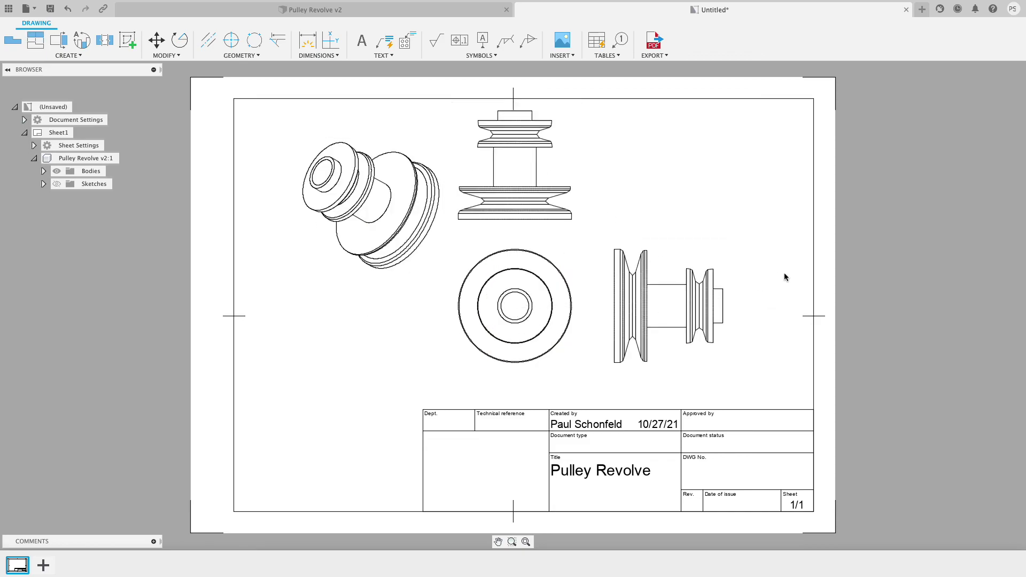
- Zoom and pan around the four-view pulley drawing to check it, including the title block
{"action": "scroll", "coordinate": [758, 260], "scroll_direction": "up", "scroll_amount": 2}
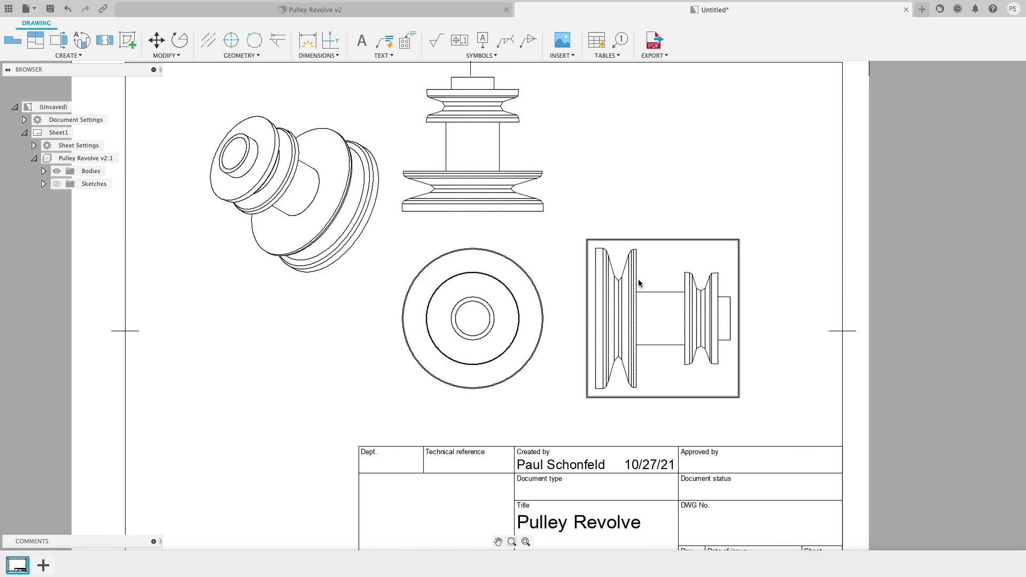
{"action": "scroll", "coordinate": [662, 159], "scroll_direction": "up", "scroll_amount": 1}
{"action": "scroll", "coordinate": [661, 224], "scroll_direction": "down", "scroll_amount": 1}
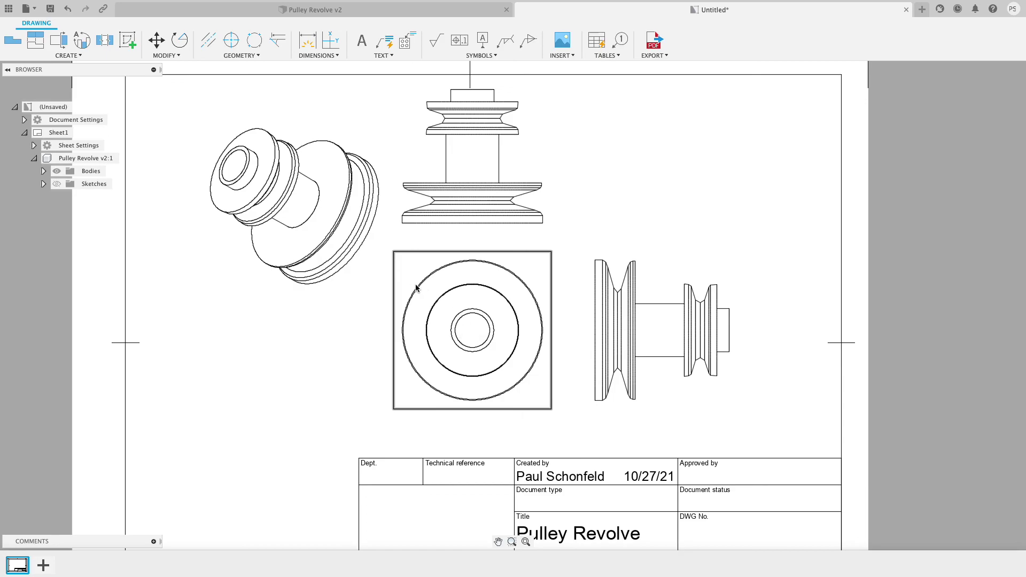
{"action": "scroll", "coordinate": [618, 235], "scroll_direction": "up", "scroll_amount": 3}
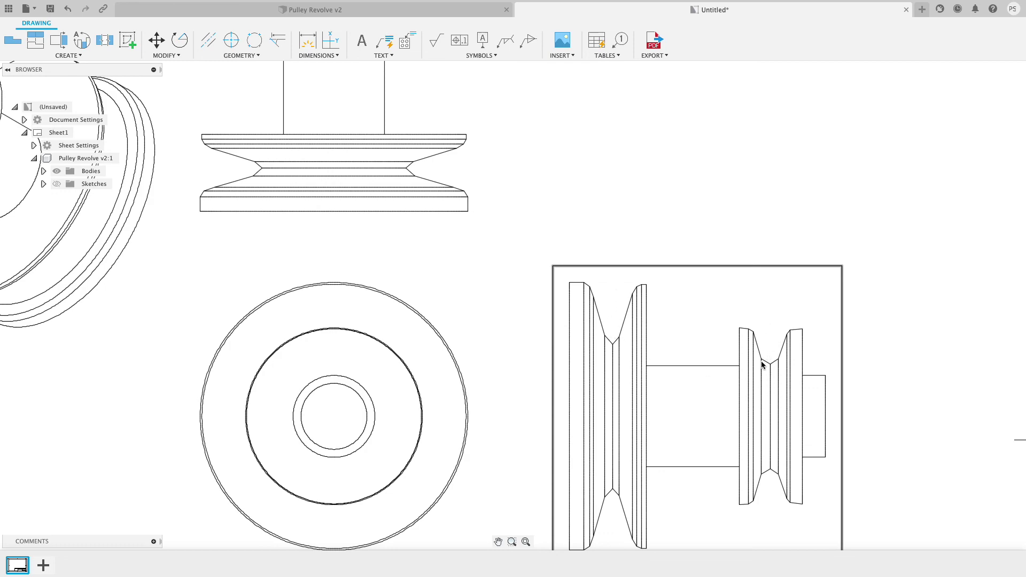
{"action": "scroll", "coordinate": [679, 362], "scroll_direction": "down", "scroll_amount": 2}
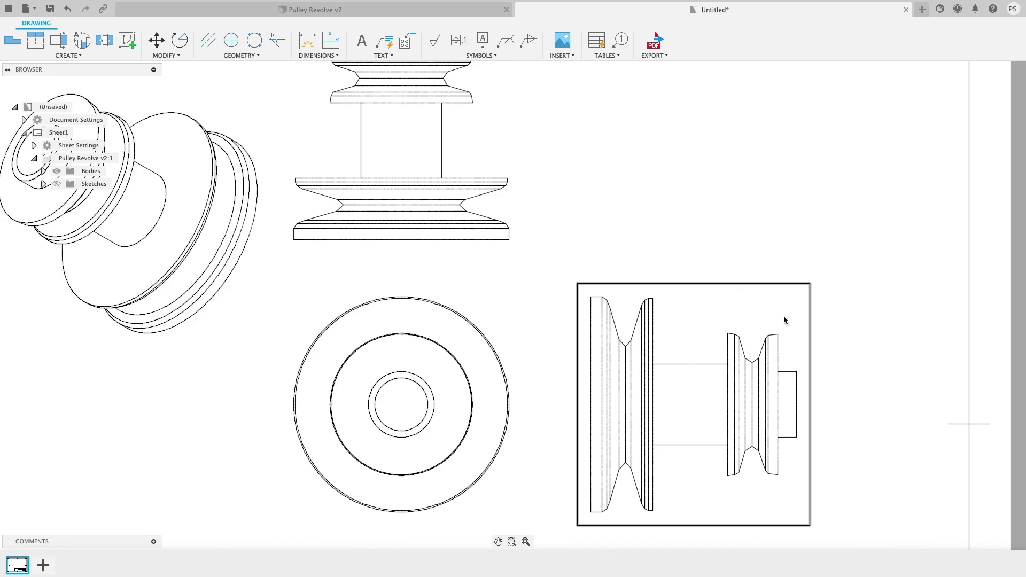
{"action": "scroll", "coordinate": [776, 259], "scroll_direction": "down", "scroll_amount": 4}
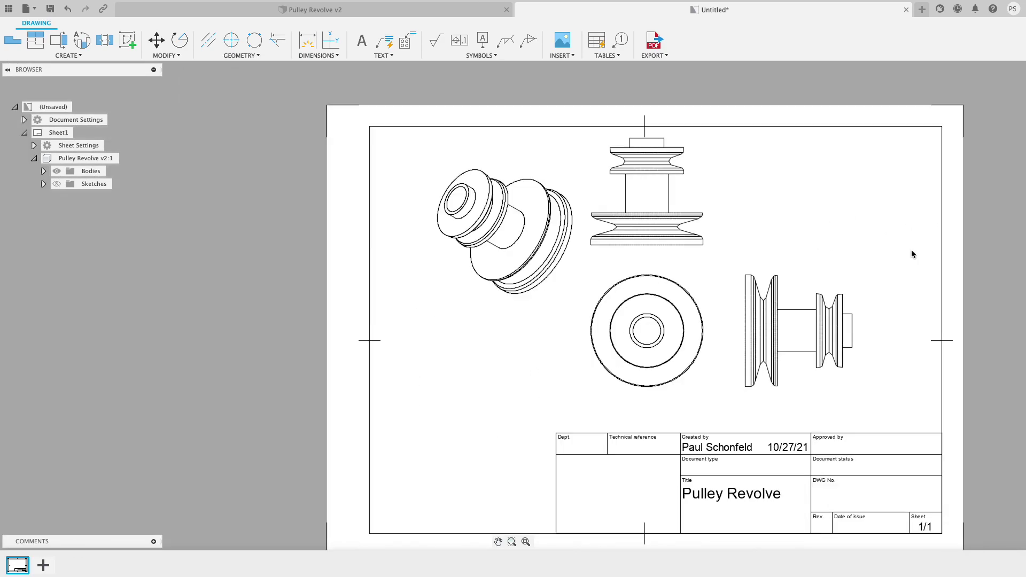
{"action": "scroll", "coordinate": [799, 259], "scroll_direction": "up", "scroll_amount": 3}
{"action": "middle_click_drag", "start_coordinate": [734, 243], "coordinate": [740, 284]}
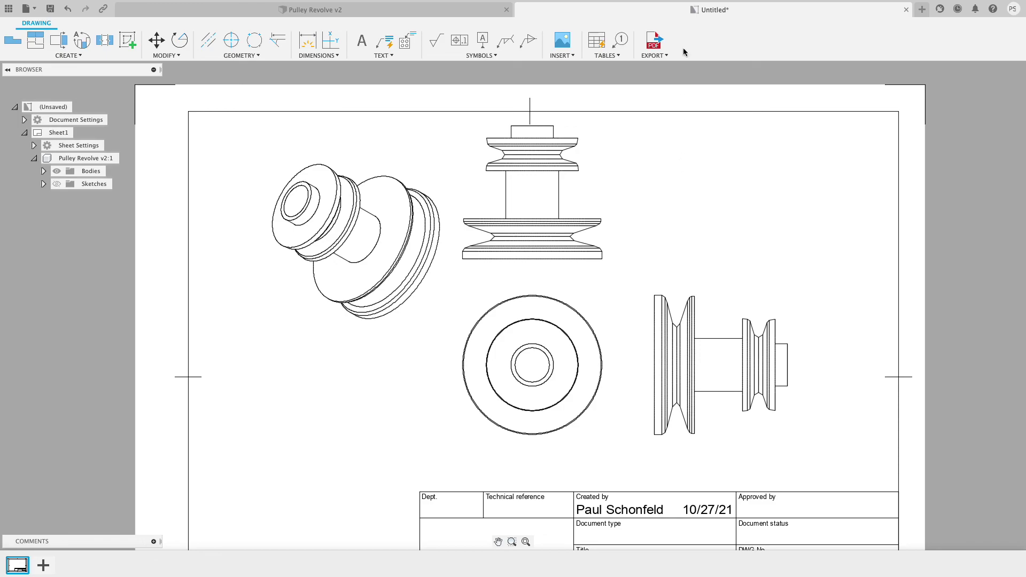
- Switch to the Schoology assignment in Chrome and scroll down to the Assignment section
{"action": "key", "text": "super+Tab"}
{"action": "scroll", "coordinate": [497, 220], "scroll_direction": "down", "scroll_amount": 6}
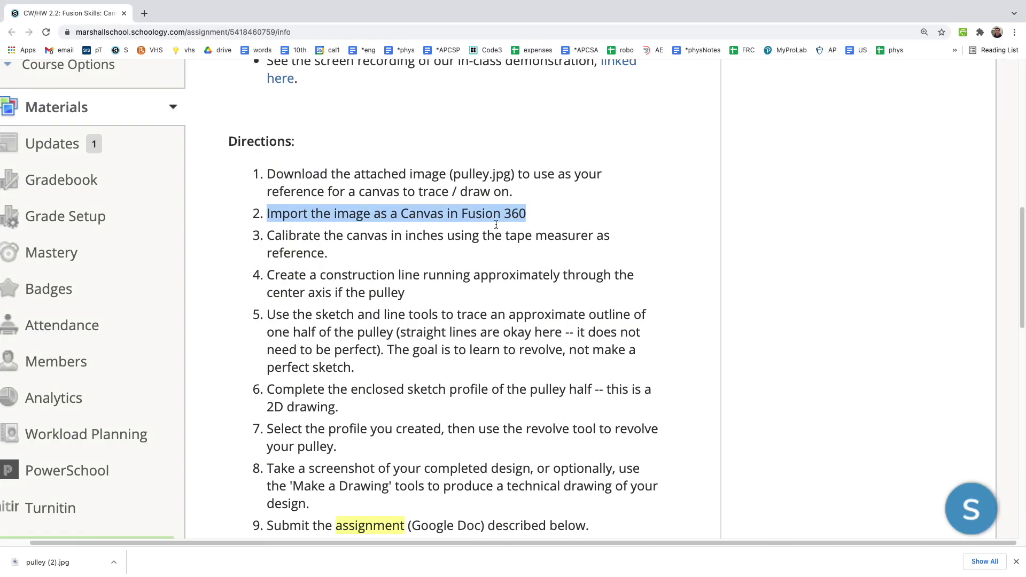
{"action": "scroll", "coordinate": [496, 225], "scroll_direction": "down", "scroll_amount": 3}
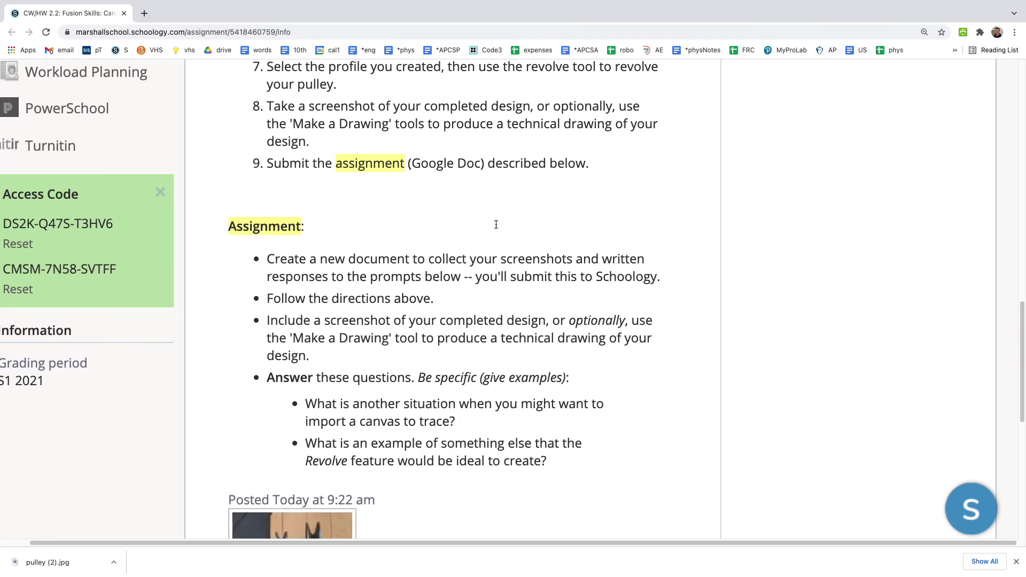